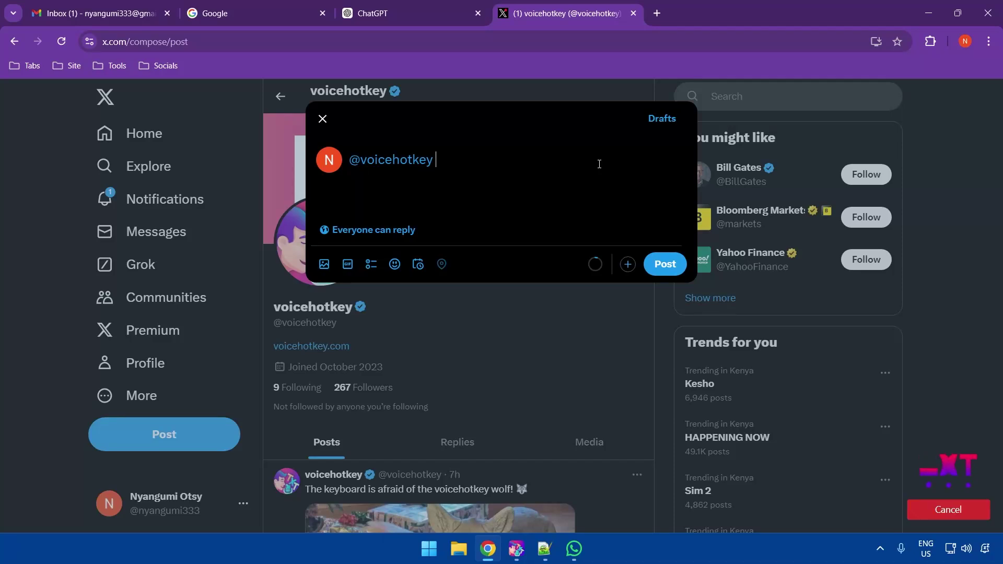
Dictate into the Gmail draft reply's body, then bring Notepad++ to the front
{"action": "left_click", "coordinate": [114, 5]}
{"action": "left_click", "coordinate": [534, 315]}
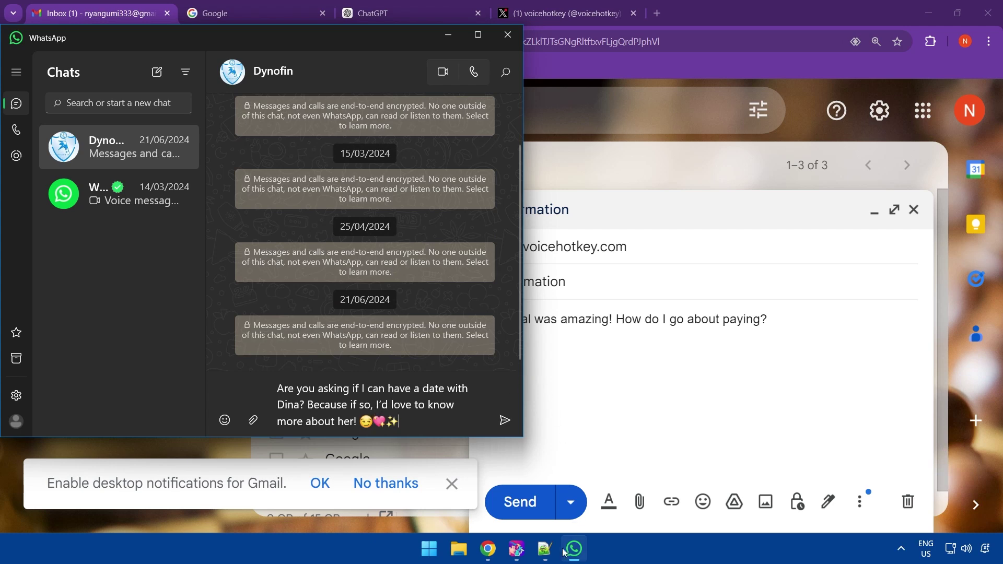
{"action": "left_click", "coordinate": [544, 549]}
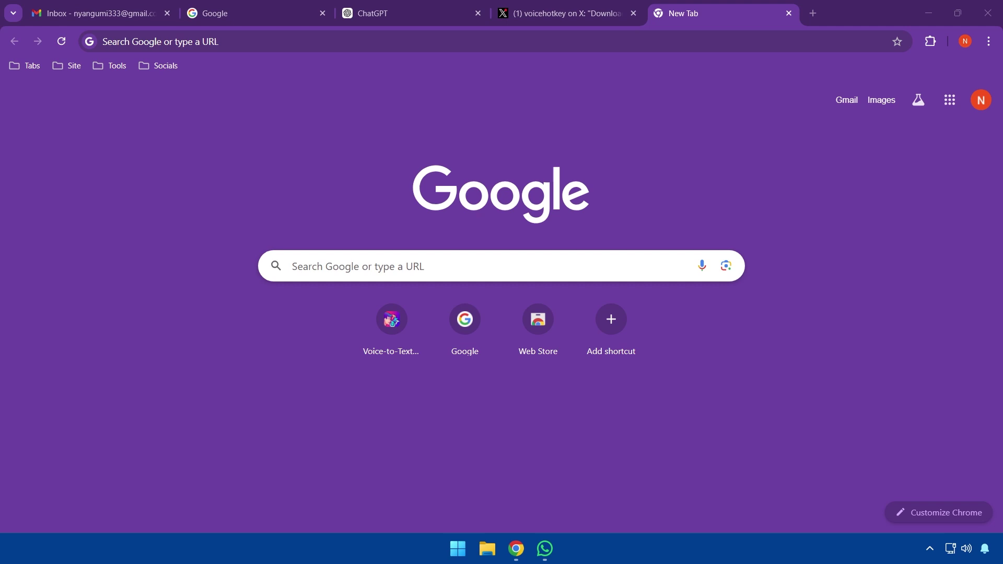
Load voicehotkey.com and download the VoiceHotKeySetup Windows installer into Downloads
{"action": "left_click", "coordinate": [486, 36]}
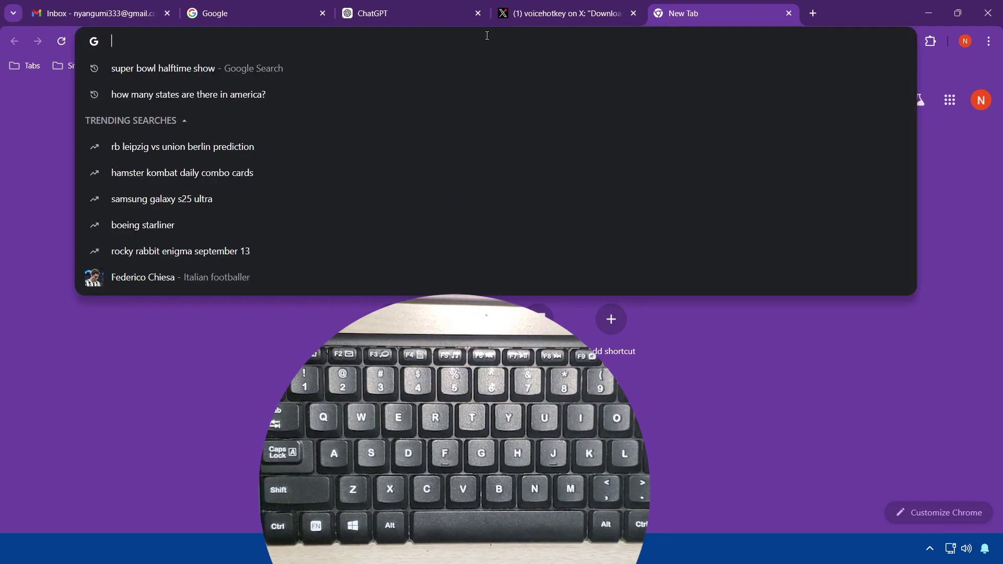
{"action": "type", "text": "voice"}
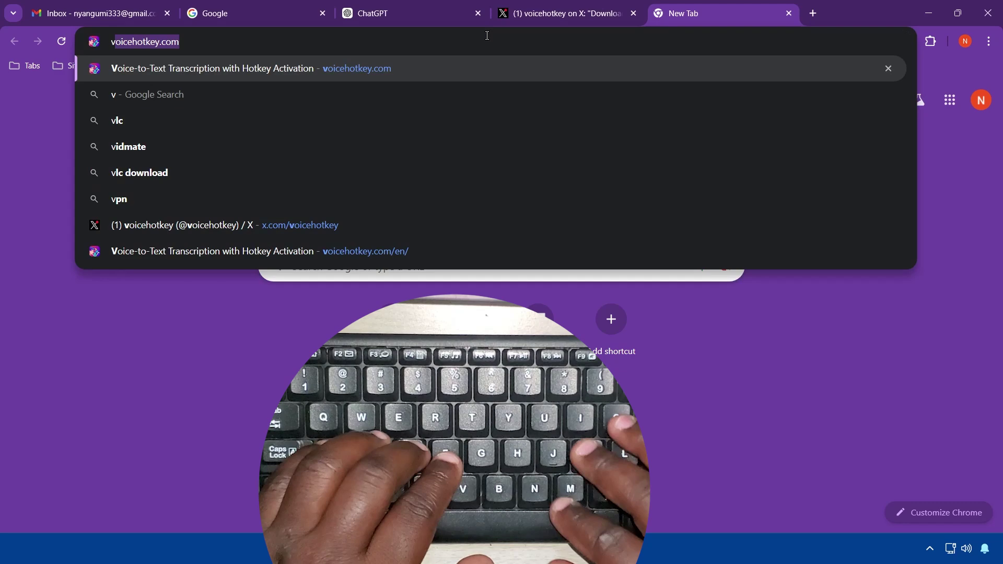
{"action": "type", "text": "hotkey"}
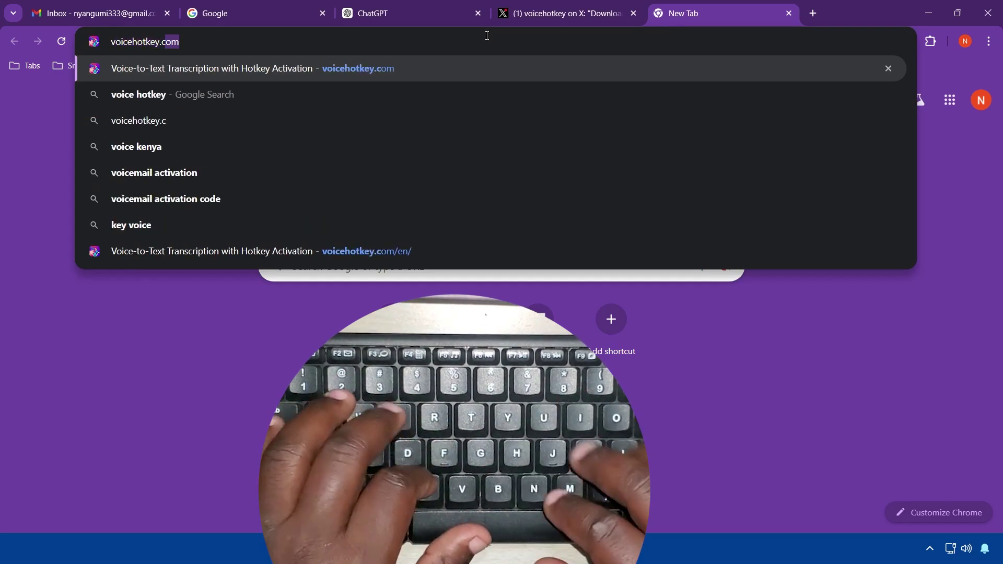
{"action": "key", "text": "Return"}
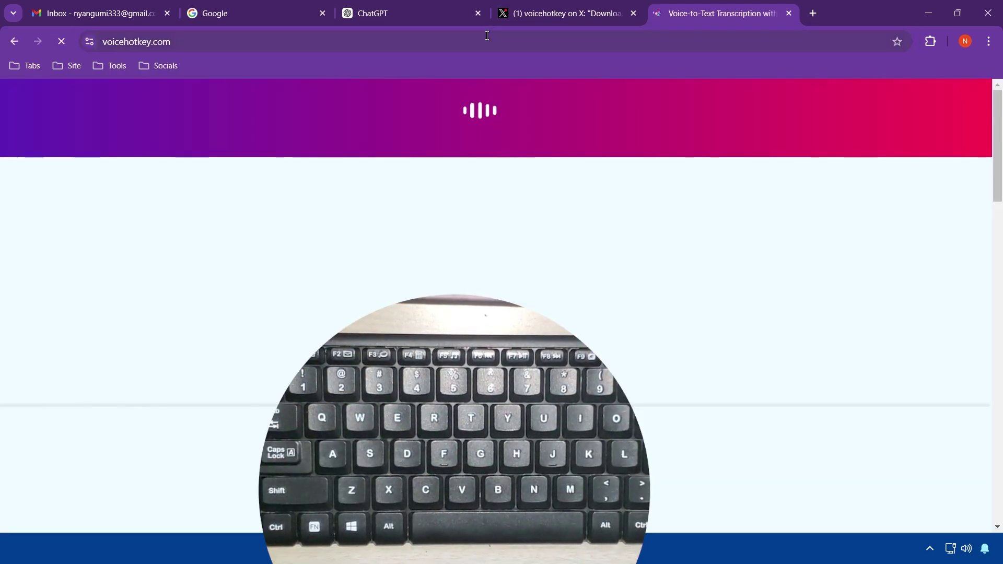
{"action": "left_click", "coordinate": [750, 128]}
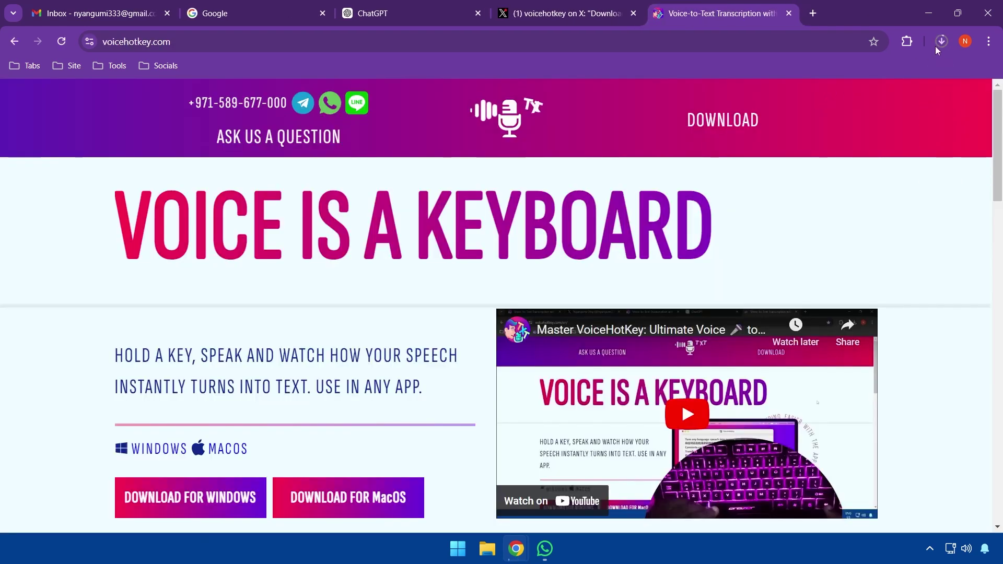
{"action": "left_click", "coordinate": [942, 42]}
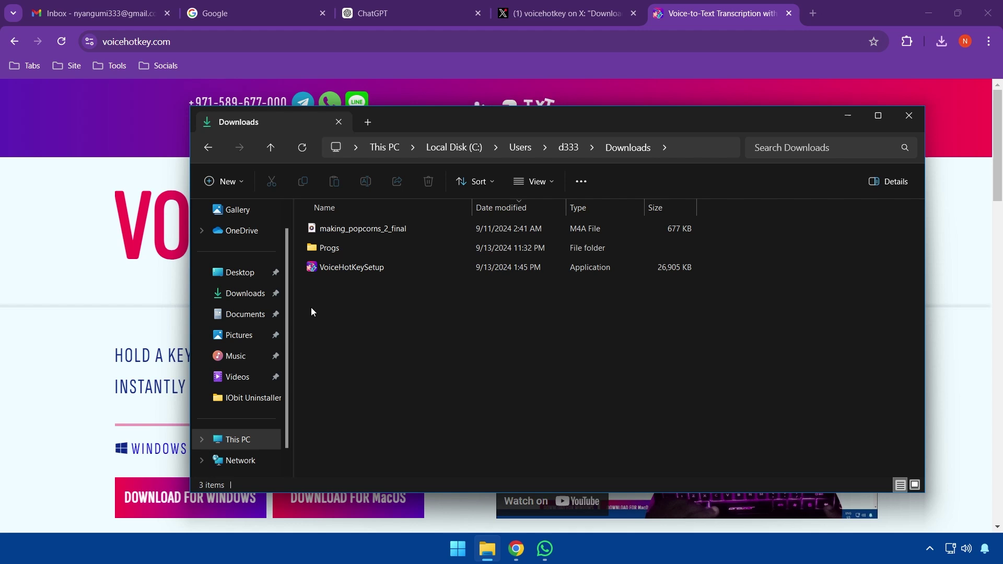
Run the VoiceHotKeySetup installer from Downloads, accepting the security warning
{"action": "left_click", "coordinate": [337, 269]}
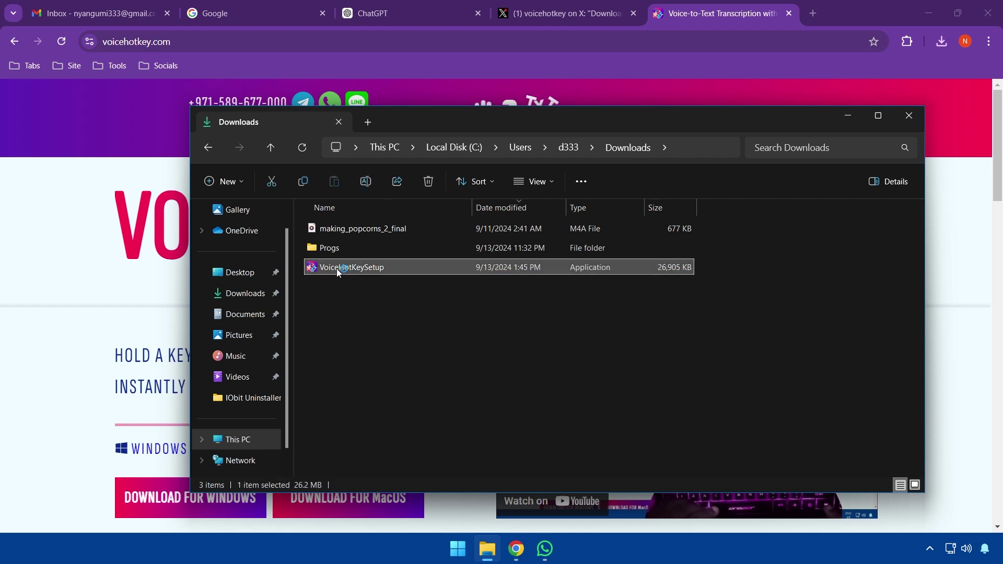
{"action": "left_click", "coordinate": [529, 292]}
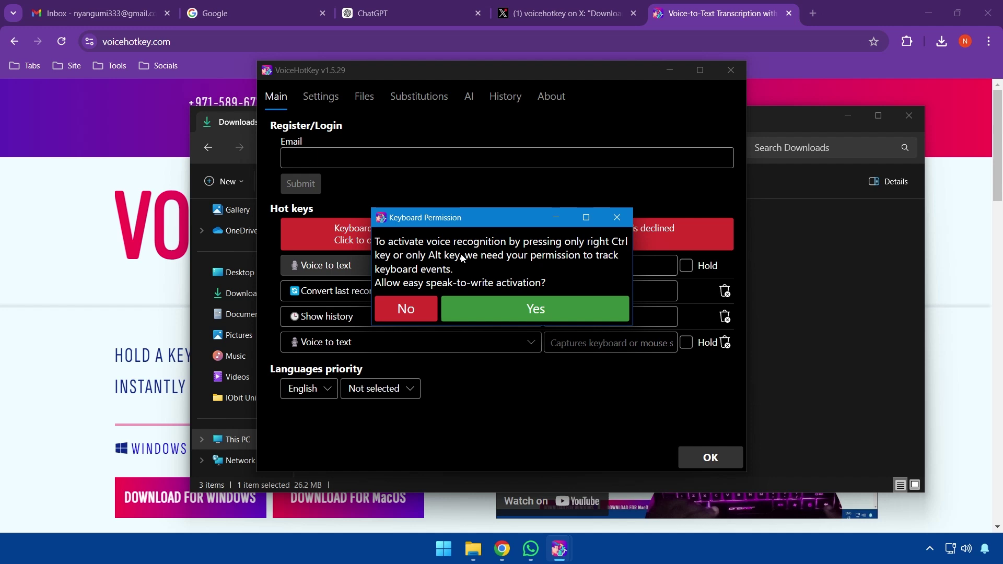
Allow keyboard tracking, enable run on startup, and submit the account e-mail for a login code
{"action": "left_click", "coordinate": [497, 304]}
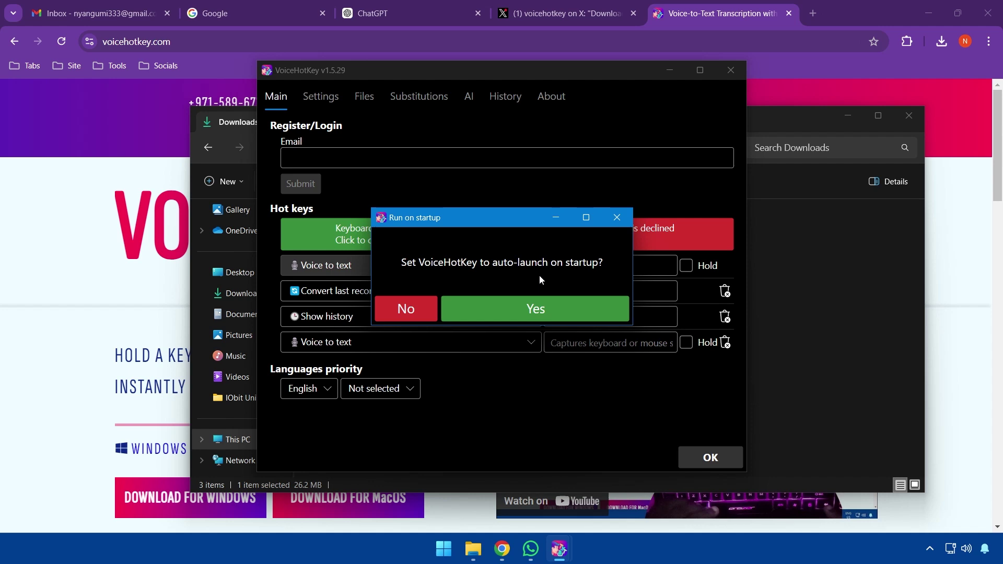
{"action": "left_click", "coordinate": [550, 303]}
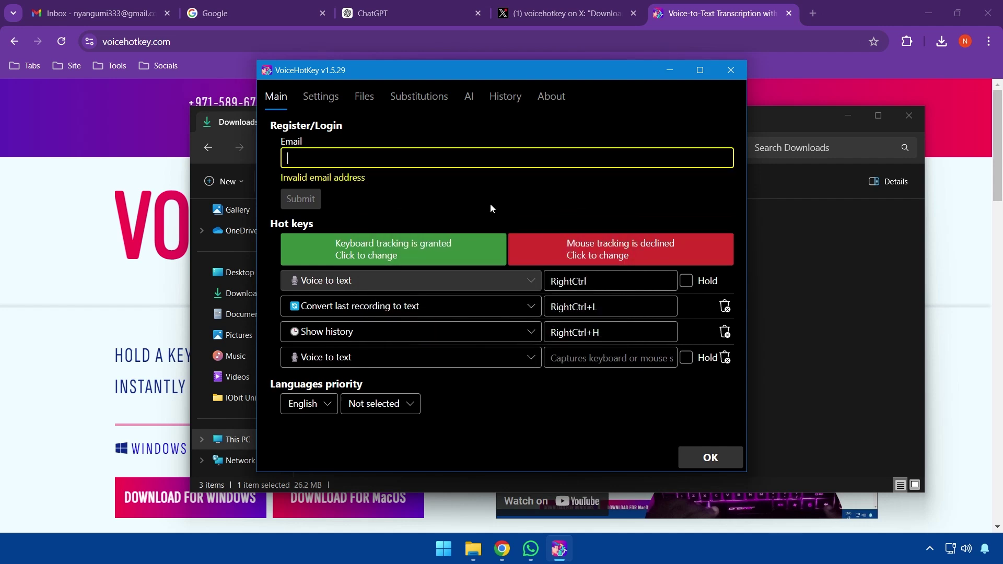
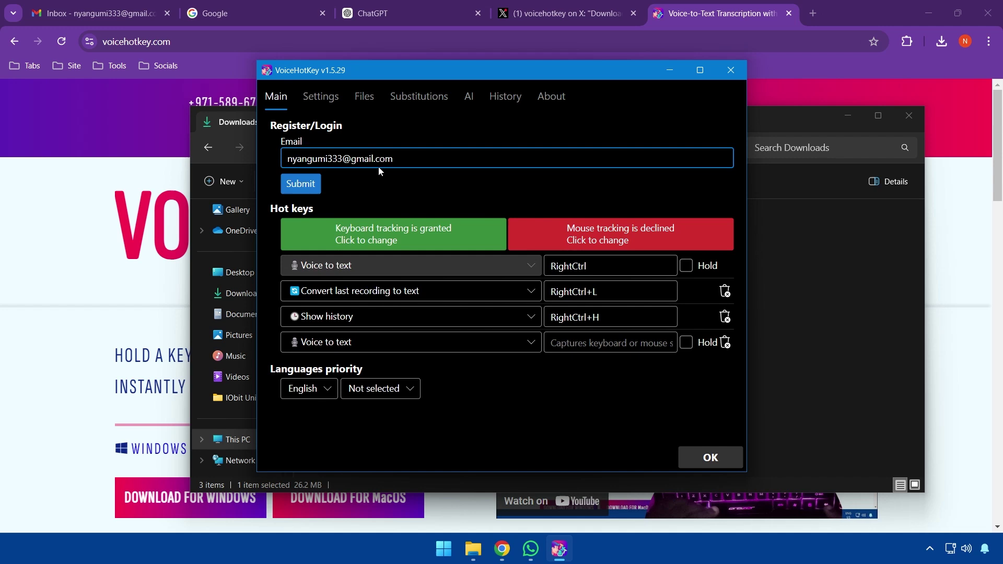
{"action": "left_click", "coordinate": [306, 182]}
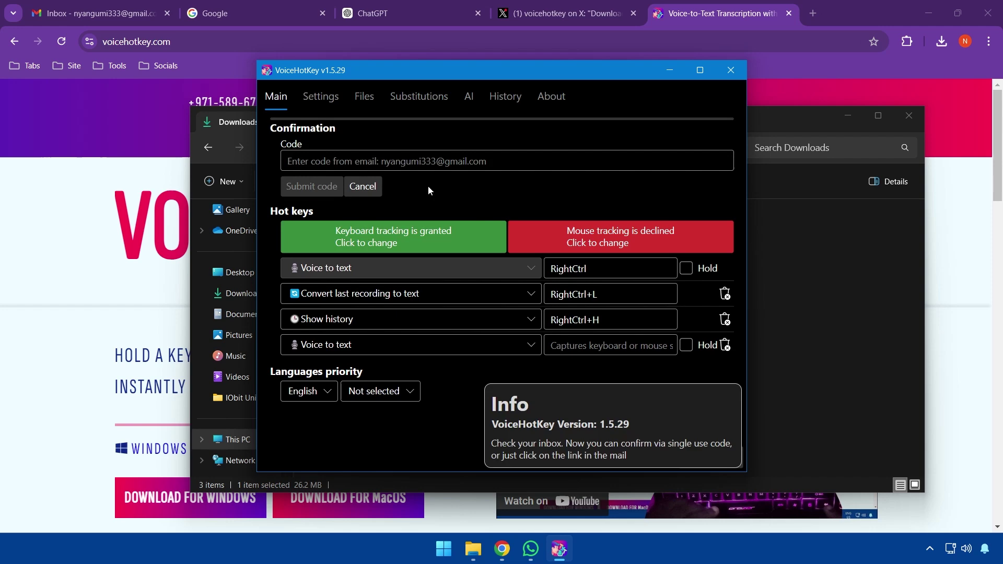
{"action": "left_click", "coordinate": [105, 17]}
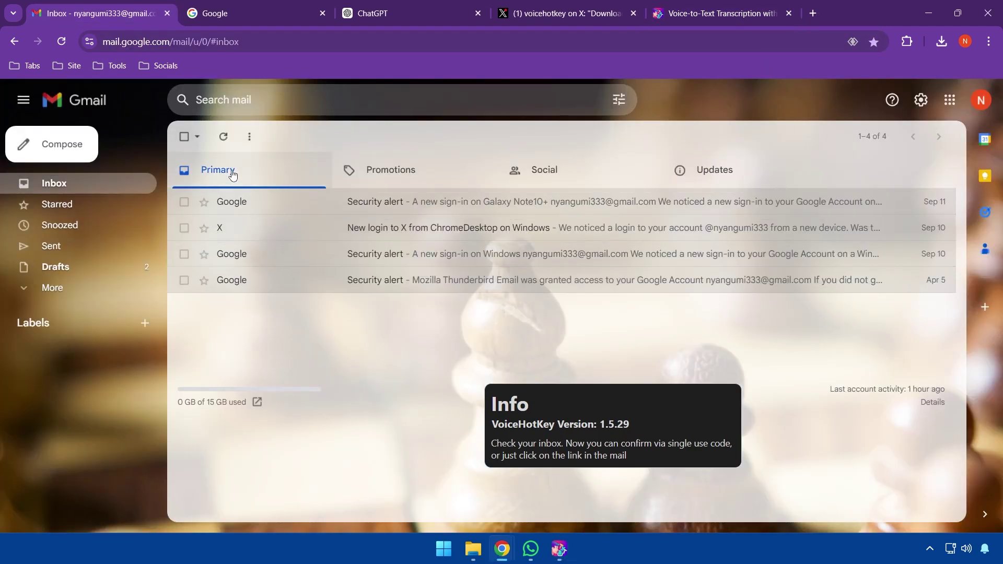
Refresh Gmail, open the VoiceHotKey verification e-mail and select its single-use code
{"action": "left_click", "coordinate": [222, 137]}
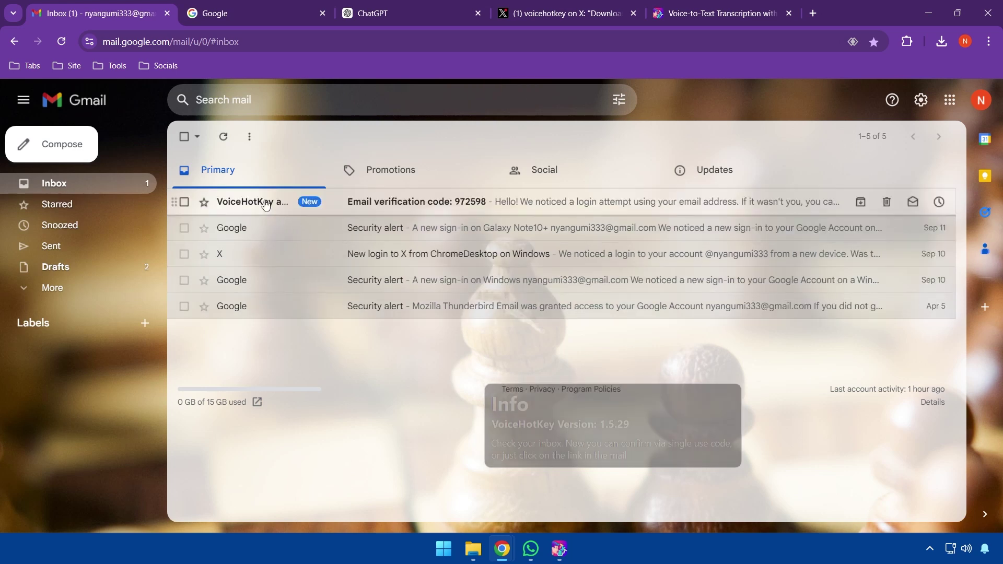
{"action": "left_click", "coordinate": [267, 204]}
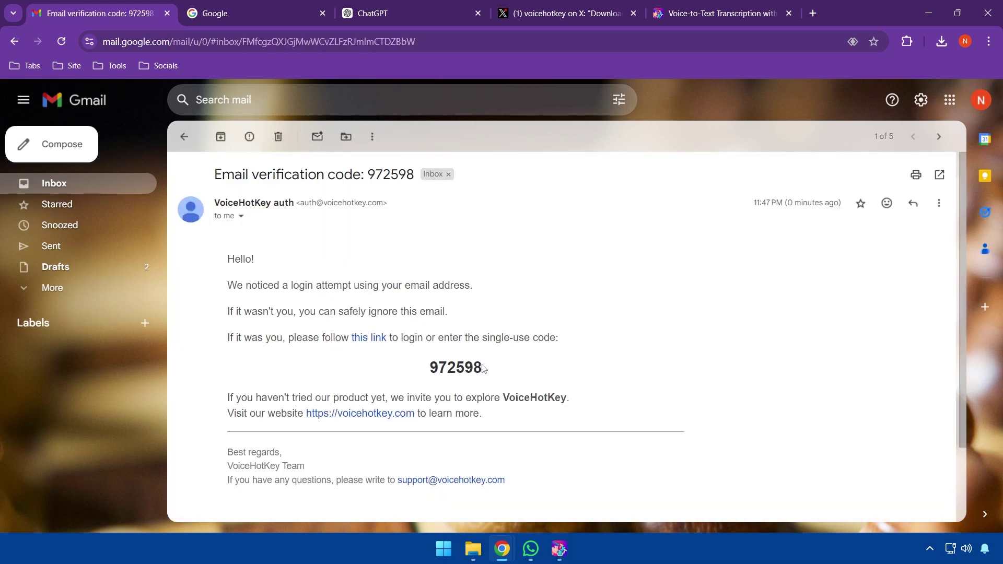
{"action": "left_click_drag", "start_coordinate": [486, 367], "coordinate": [433, 362]}
{"action": "key", "text": "ctrl+c"}
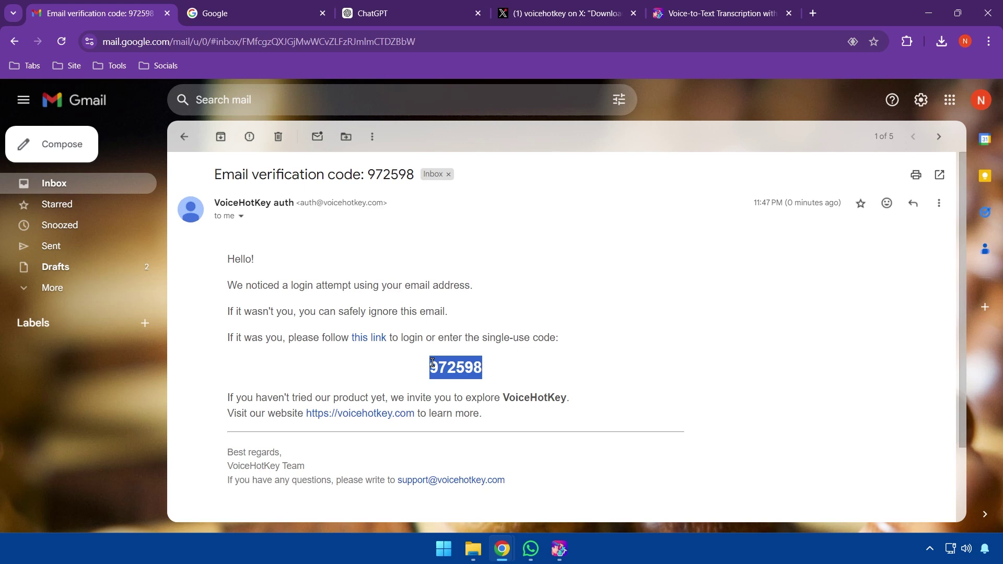
{"action": "mouse_move", "coordinate": [560, 540]}
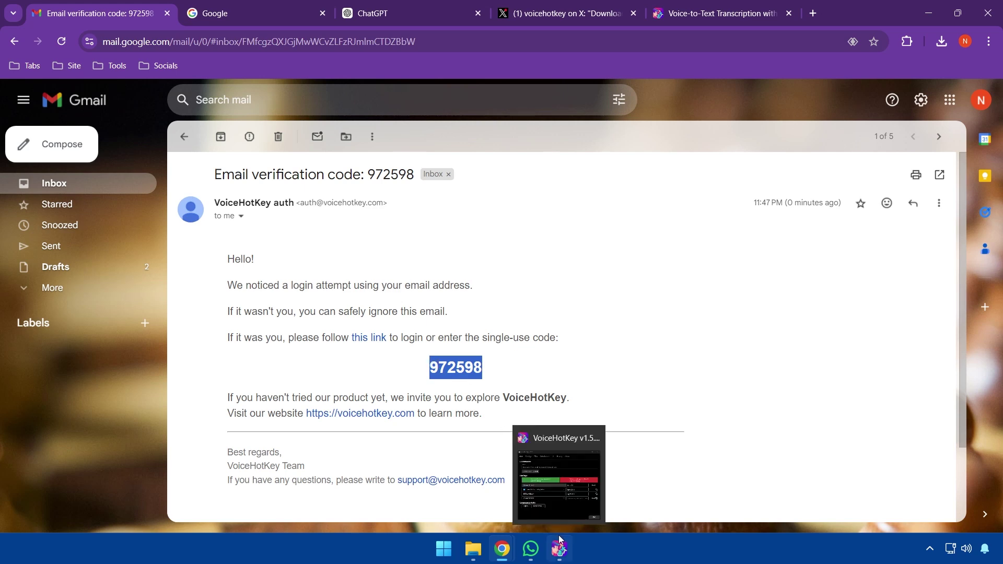
{"action": "left_click", "coordinate": [563, 501]}
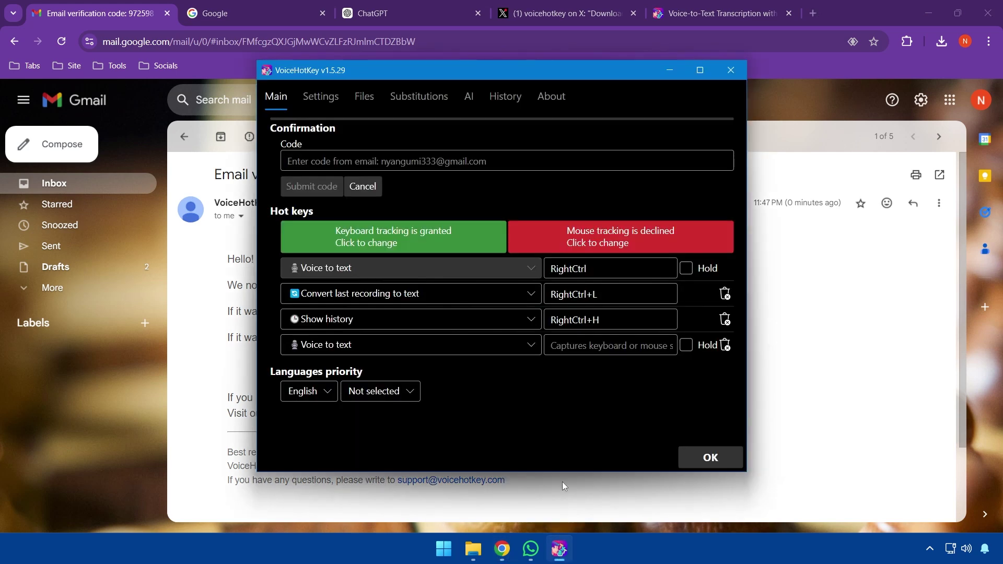
Paste the verification code into the Code field and submit it
{"action": "left_click", "coordinate": [416, 161]}
{"action": "key", "text": "ctrl+v"}
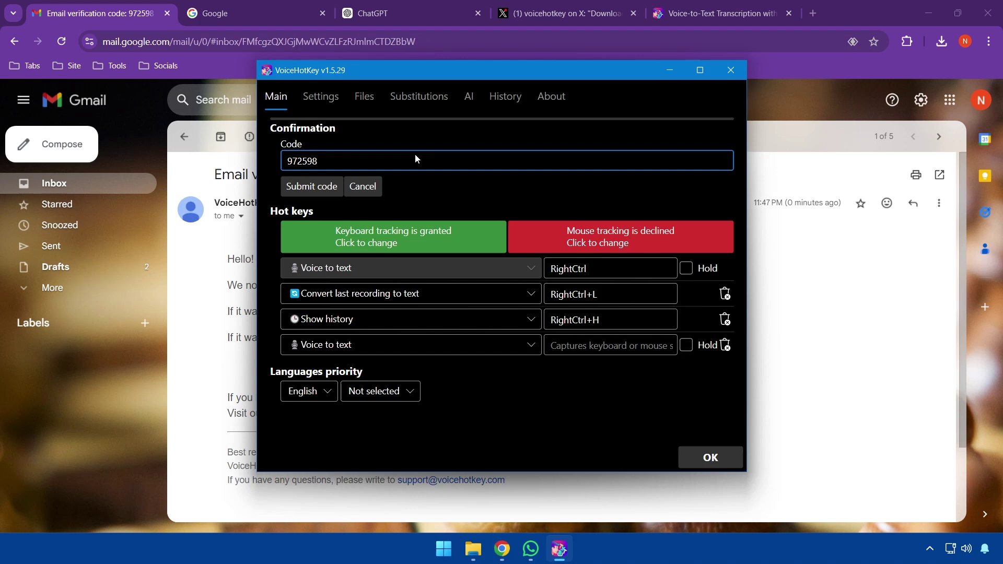
{"action": "left_click", "coordinate": [305, 186]}
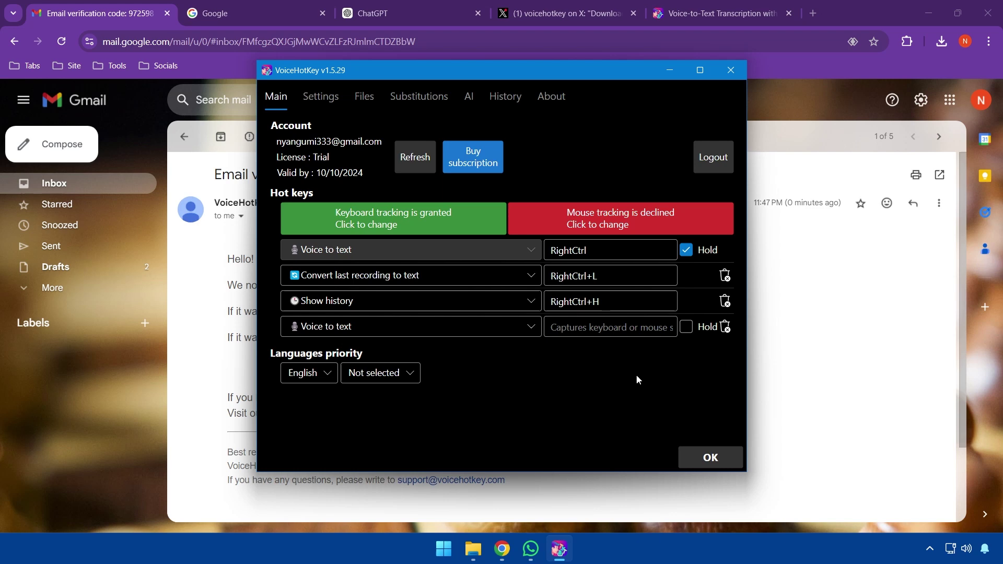
Rebind Convert last recording to RightAlt+L and Show history to RightAlt+H
{"action": "left_click", "coordinate": [615, 280]}
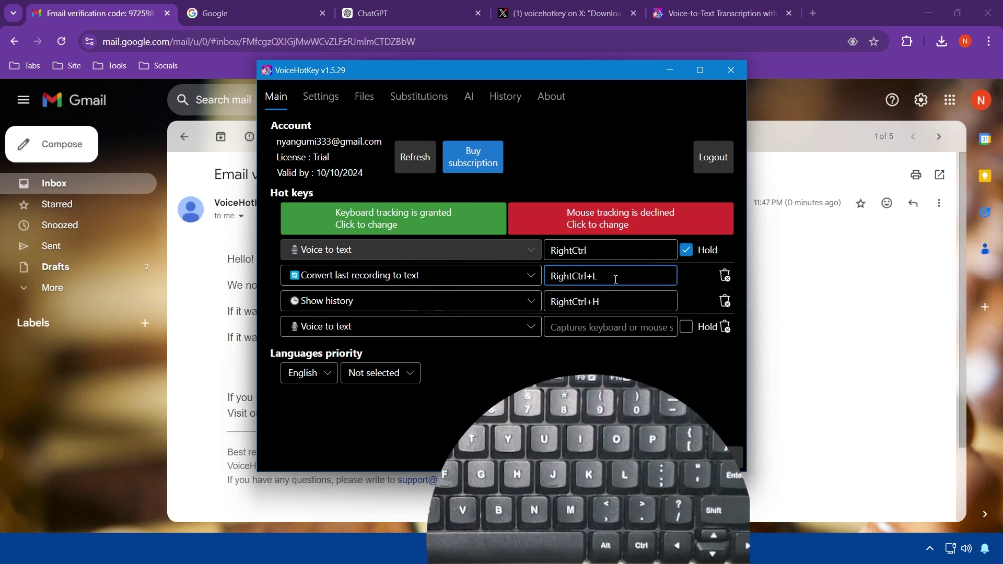
{"action": "key", "text": "Alt_R"}
{"action": "key", "text": "Alt_R+l"}
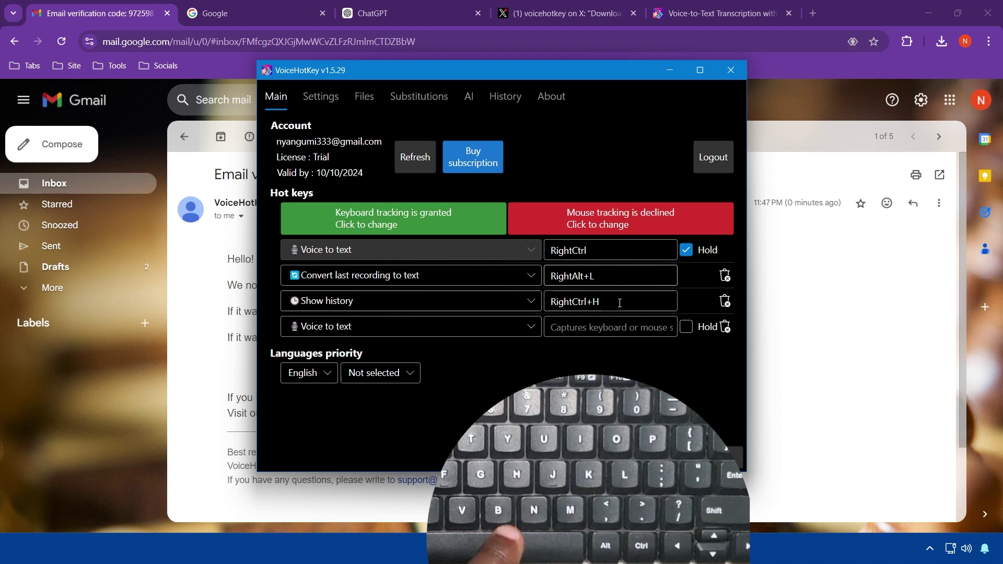
{"action": "left_click", "coordinate": [620, 303]}
{"action": "key", "text": "Alt_R"}
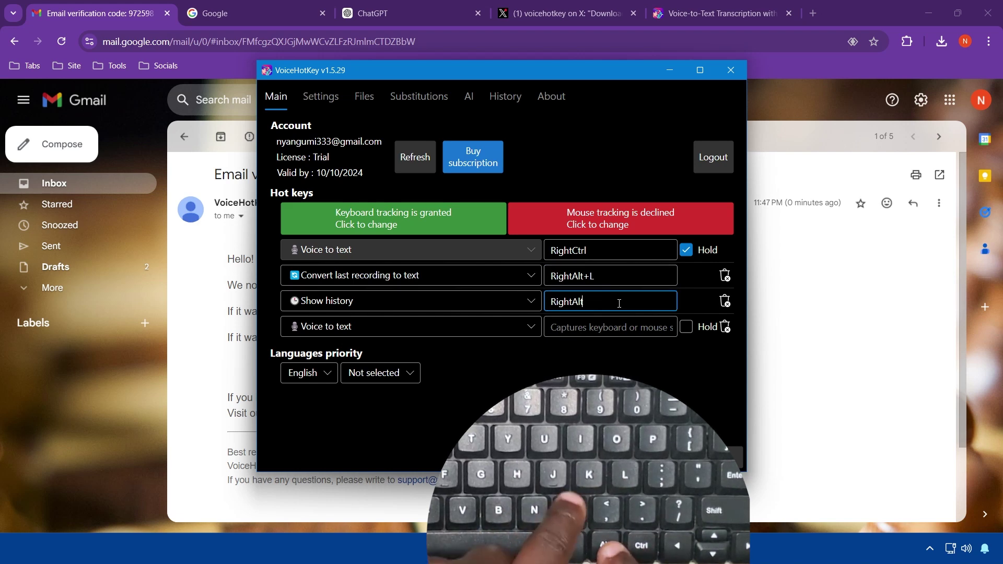
{"action": "key", "text": "Alt_R+h"}
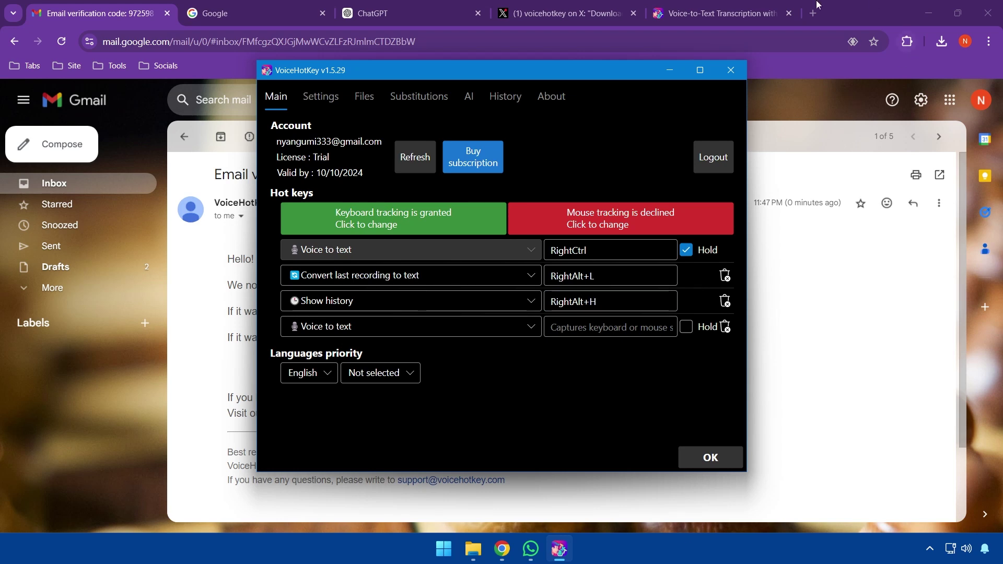
Uncheck Hold for the RightCtrl voice-to-text hotkey in VoiceHotKey's Main tab
{"action": "left_click", "coordinate": [738, 13]}
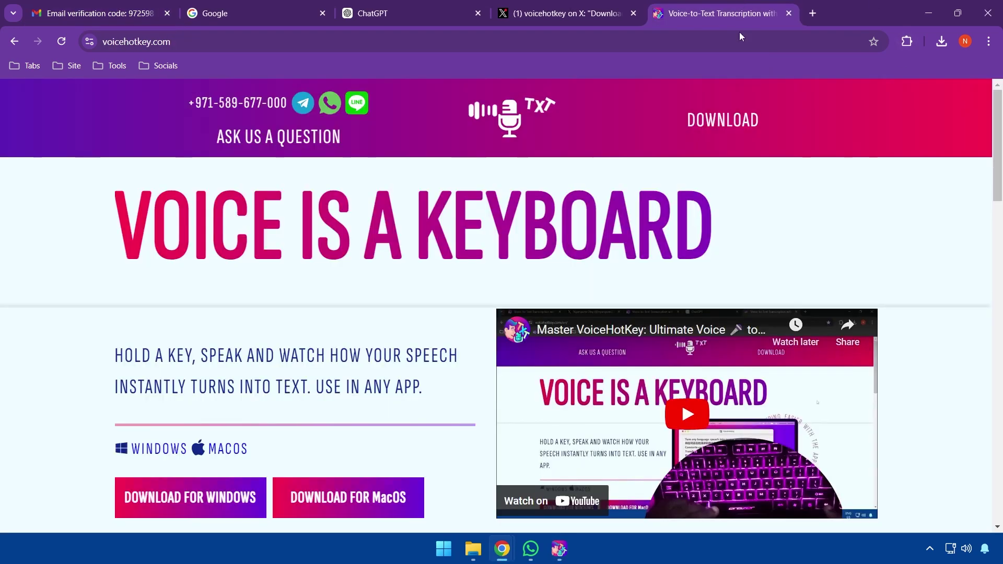
{"action": "left_click", "coordinate": [559, 548]}
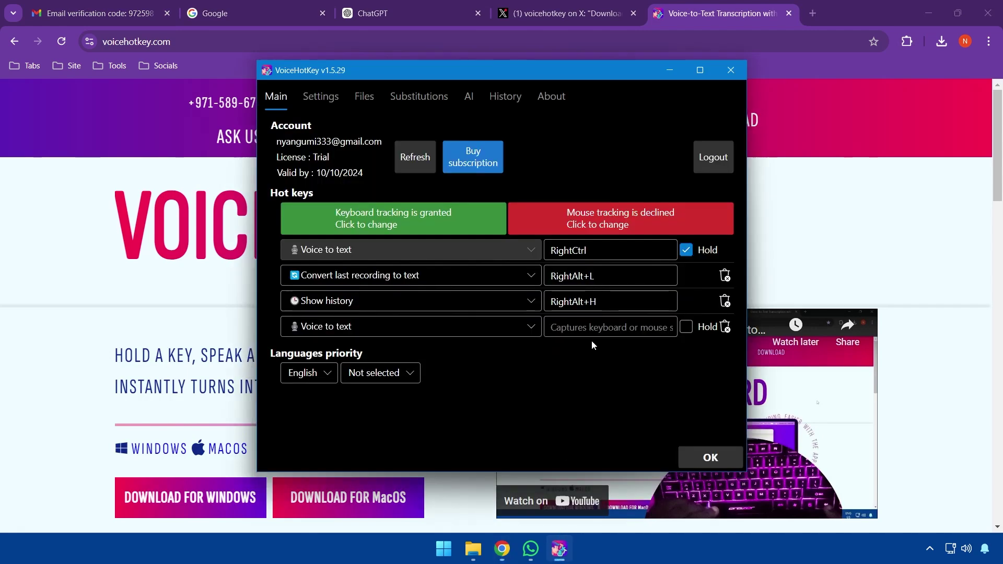
{"action": "mouse_move", "coordinate": [559, 548]}
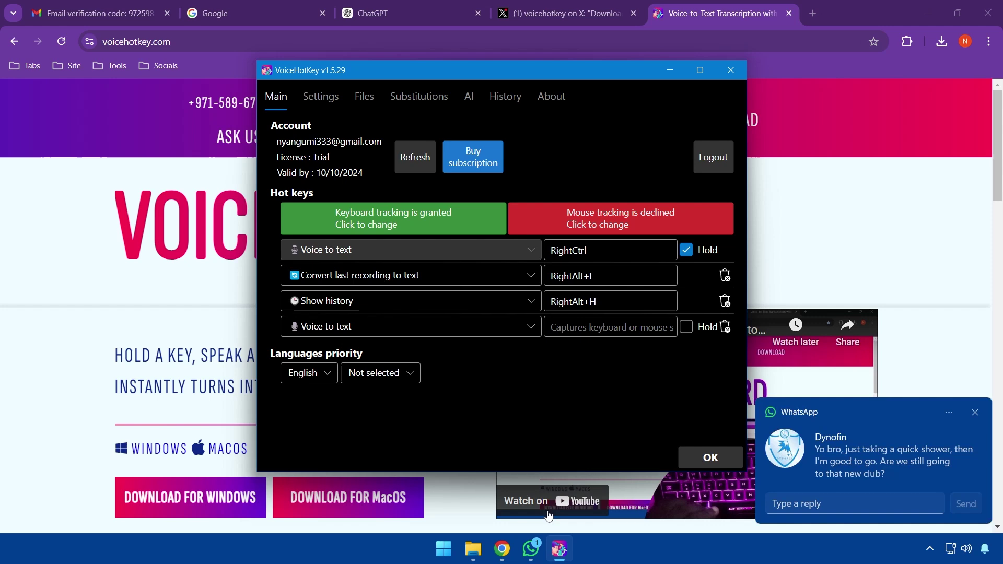
{"action": "left_click", "coordinate": [530, 549]}
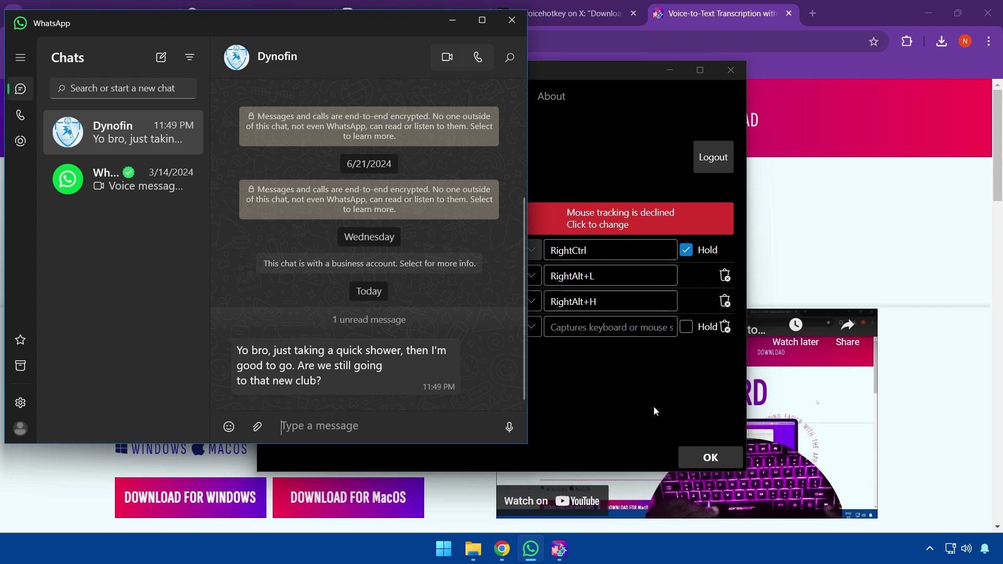
{"action": "left_click", "coordinate": [678, 331]}
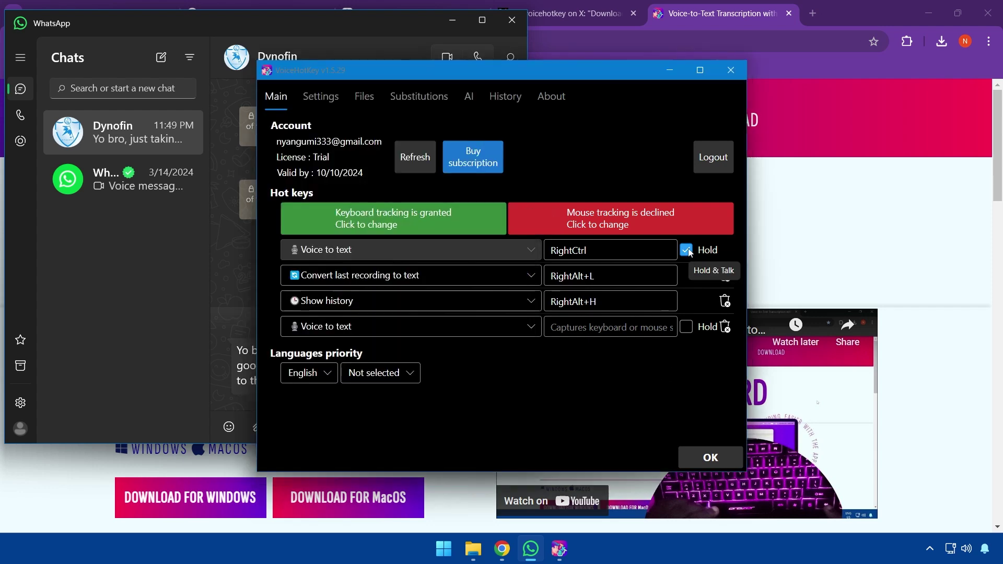
{"action": "left_click", "coordinate": [686, 250]}
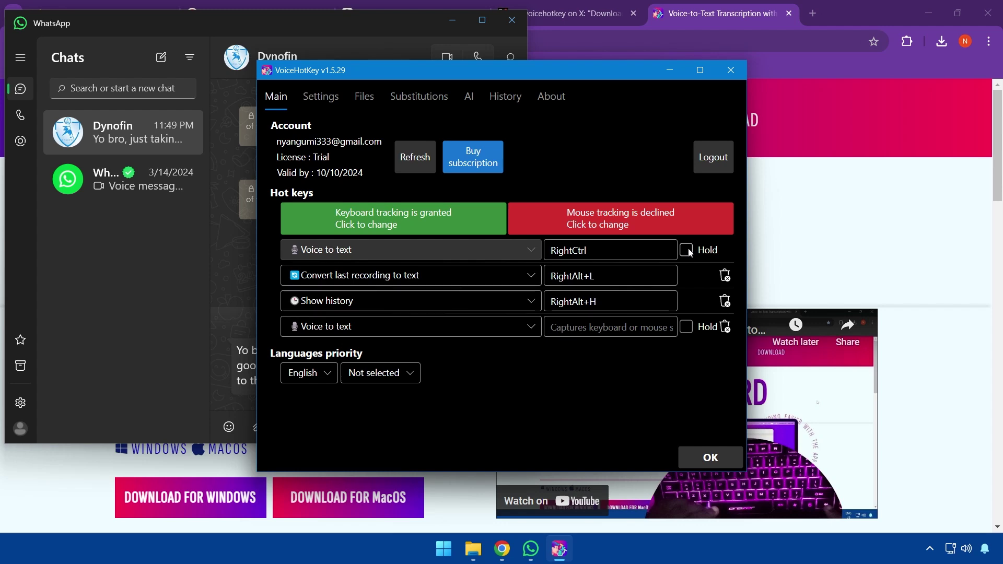
Dictate and send a WhatsApp reply about meeting in one hour and bringing your A-game
{"action": "left_click", "coordinate": [230, 389]}
{"action": "left_click", "coordinate": [414, 431]}
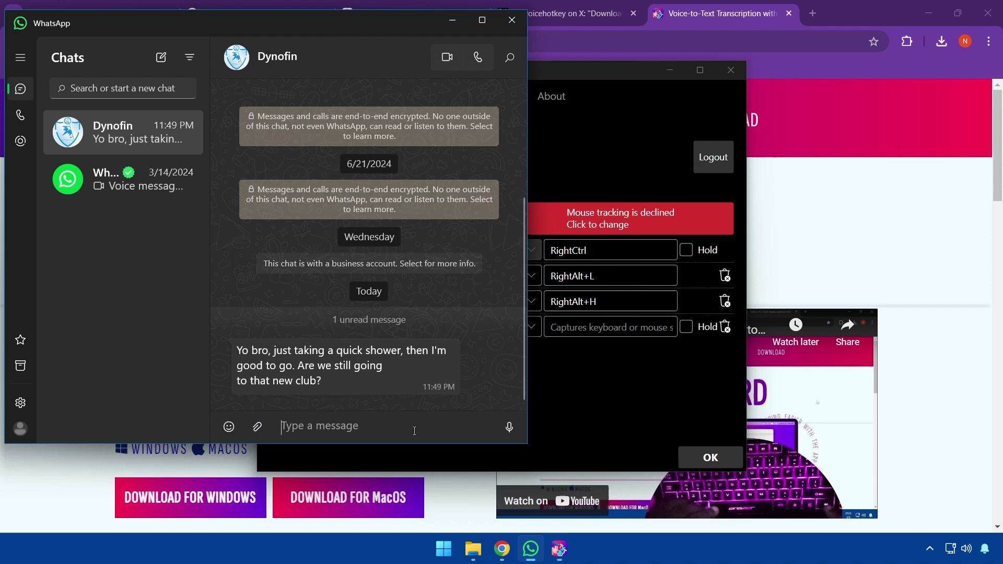
{"action": "key", "text": "Control_R"}
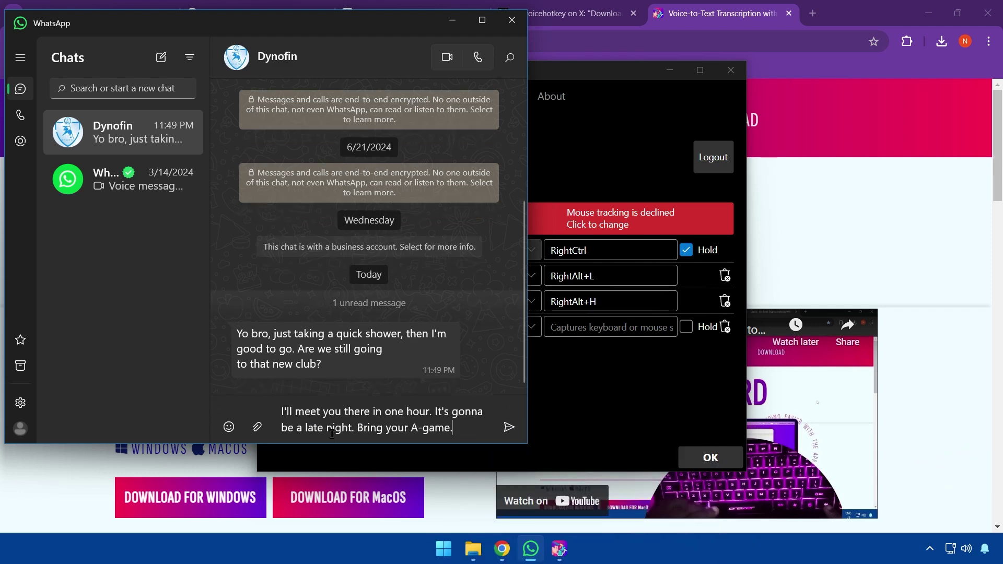
{"action": "key", "text": "Return"}
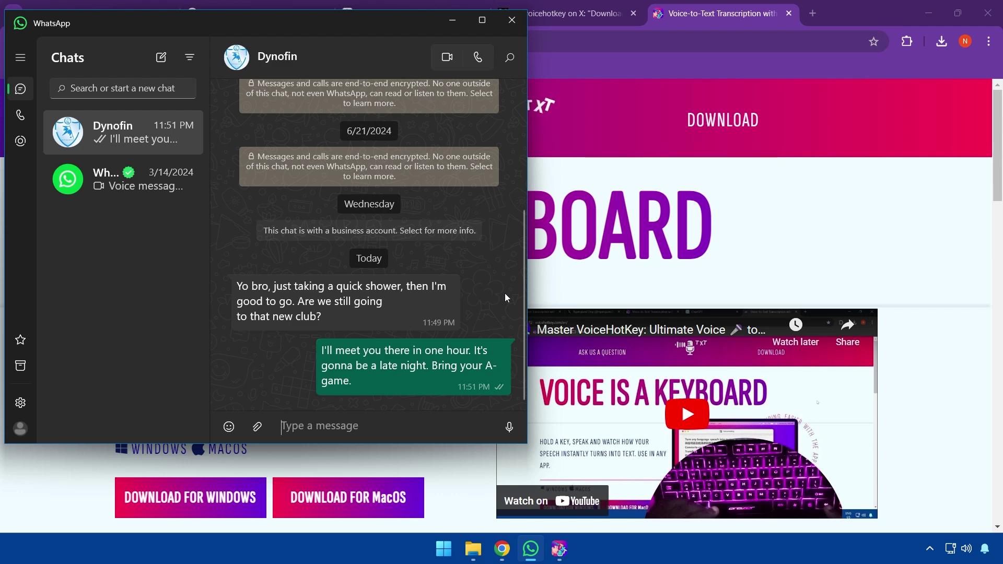
{"action": "key", "text": "alt+Tab"}
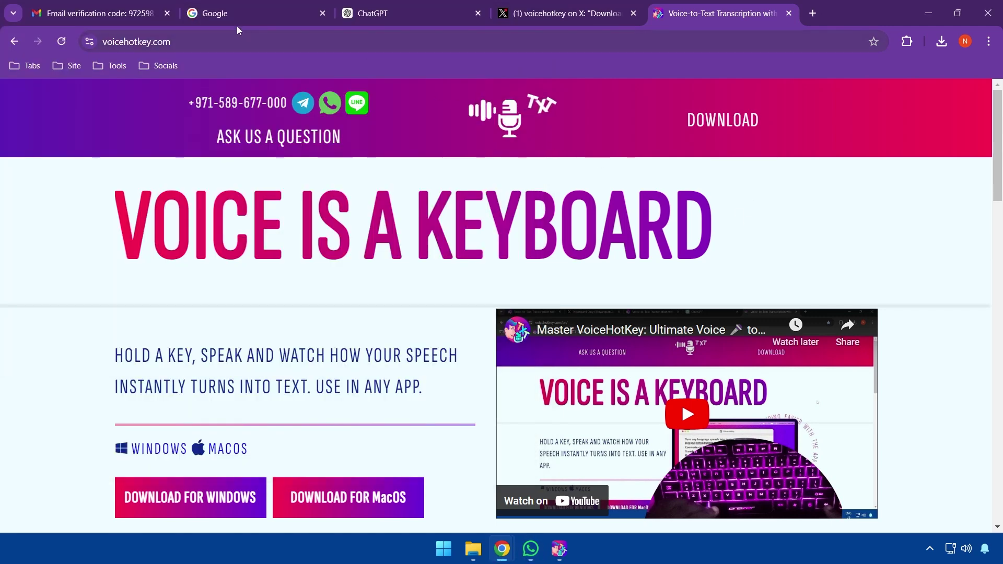
Dictate the Google search "What's the latest action movie right now?"
{"action": "left_click", "coordinate": [227, 17]}
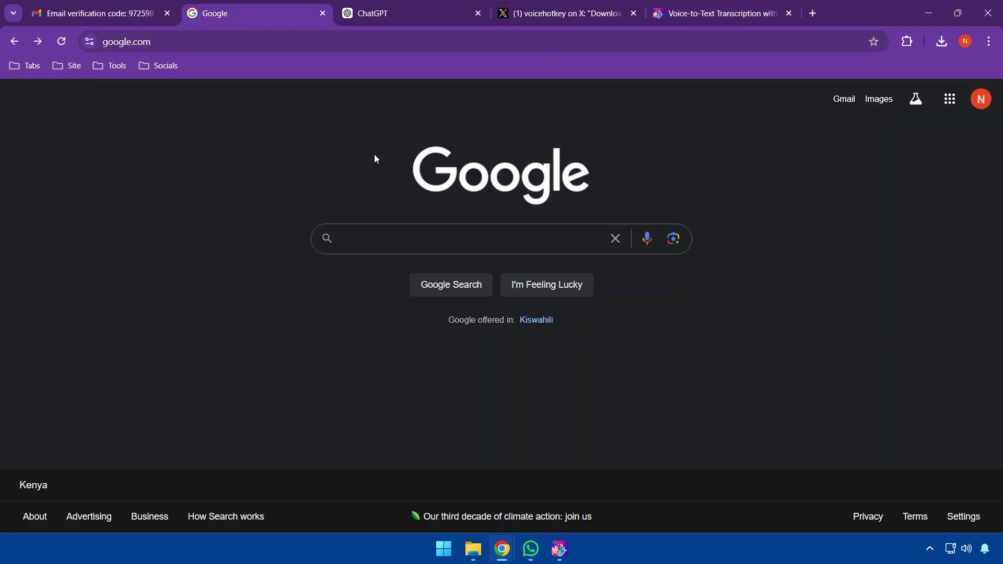
{"action": "left_click", "coordinate": [468, 229]}
{"action": "key", "text": "ctrl"}
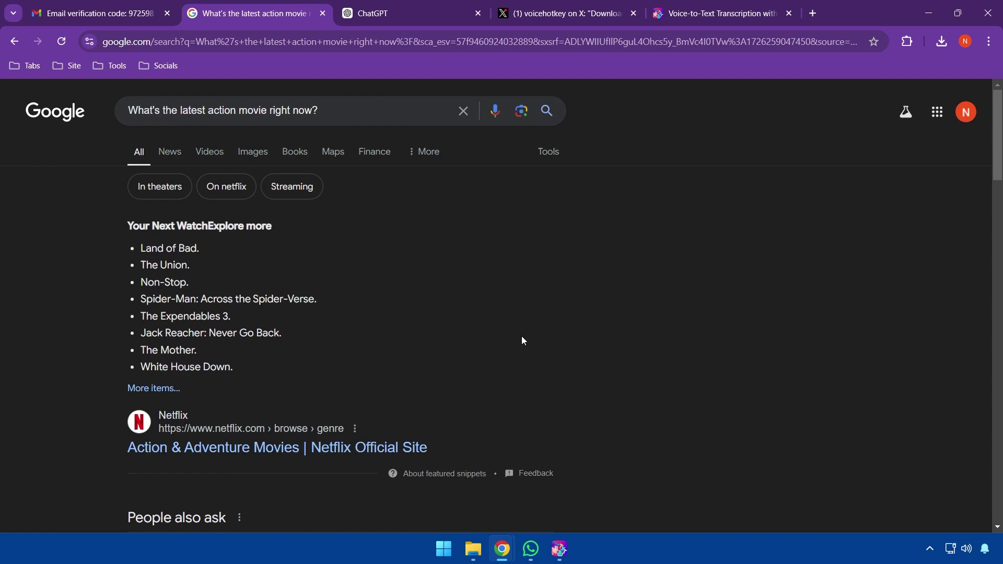
Start Notepad++ and write VOICE IS A KEYBOARD as a new note
{"action": "key", "text": "super"}
{"action": "left_click", "coordinate": [405, 170]}
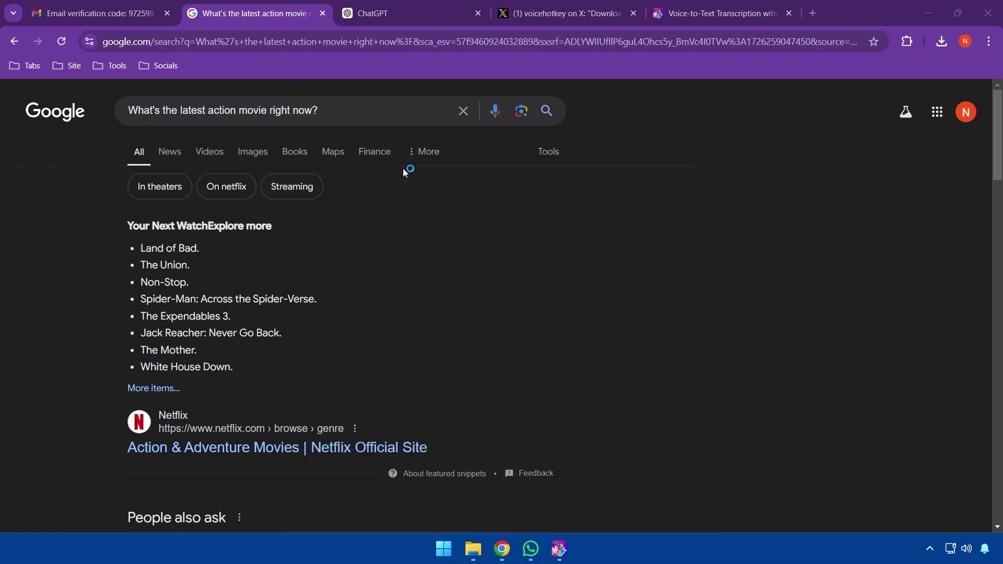
{"action": "type", "text": "VOICE IS A KEYBOARD"}
{"action": "key", "text": "Return"}
{"action": "key", "text": "Return"}
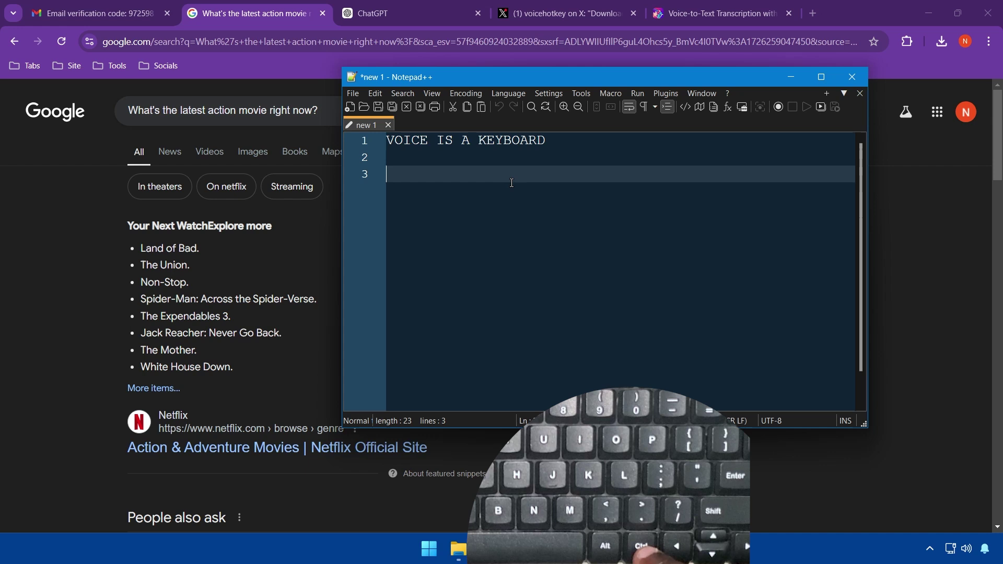
Dictate the paragraph on making pancakes onto line 3 of the Notepad++ note using the RightCtrl hotkey
{"action": "key", "text": "ctrl"}
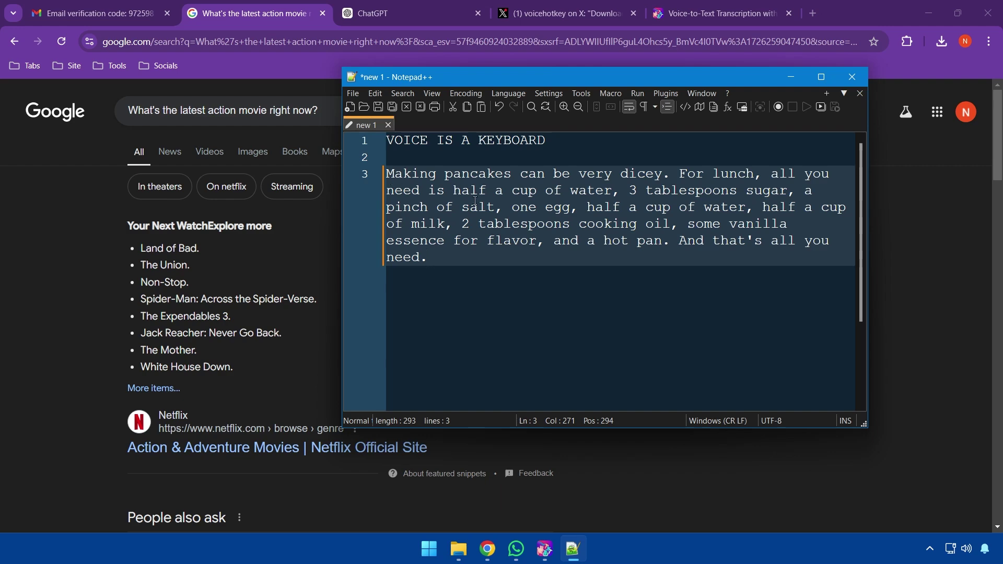
Bring the Notepad++ note forward, then bring the VoiceHotKey settings window in front of it
{"action": "left_click", "coordinate": [709, 4]}
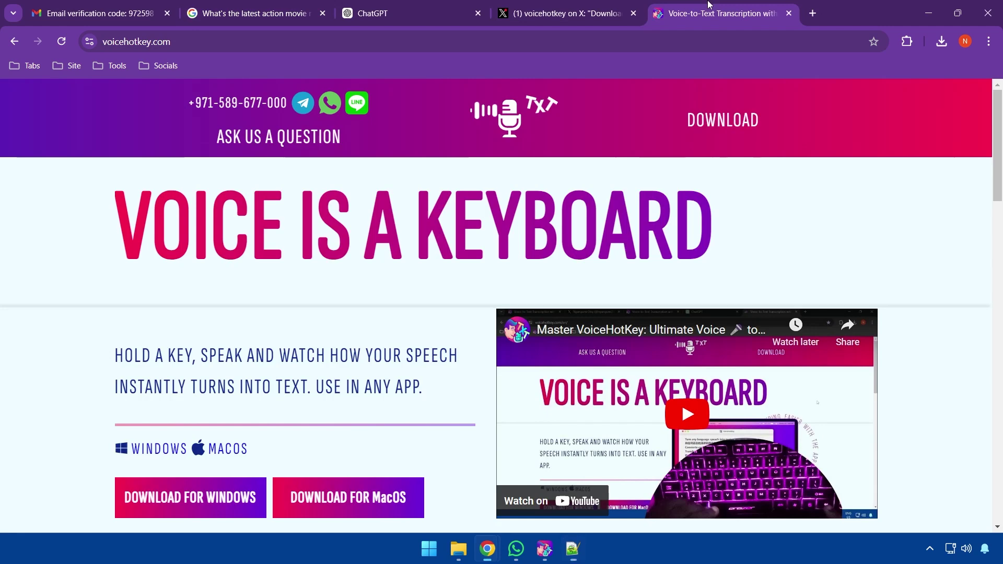
{"action": "left_click", "coordinate": [582, 552]}
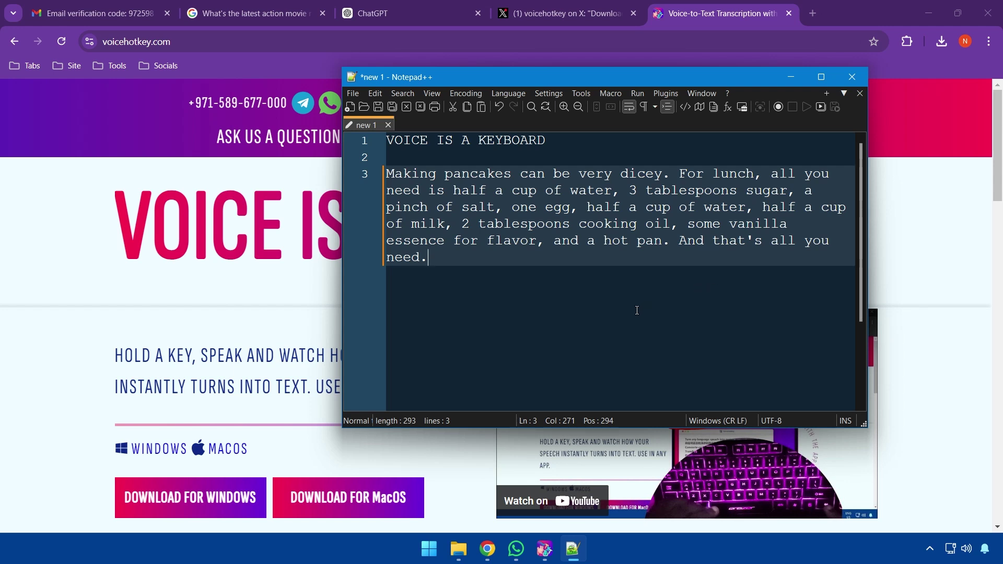
{"action": "left_click", "coordinate": [545, 548]}
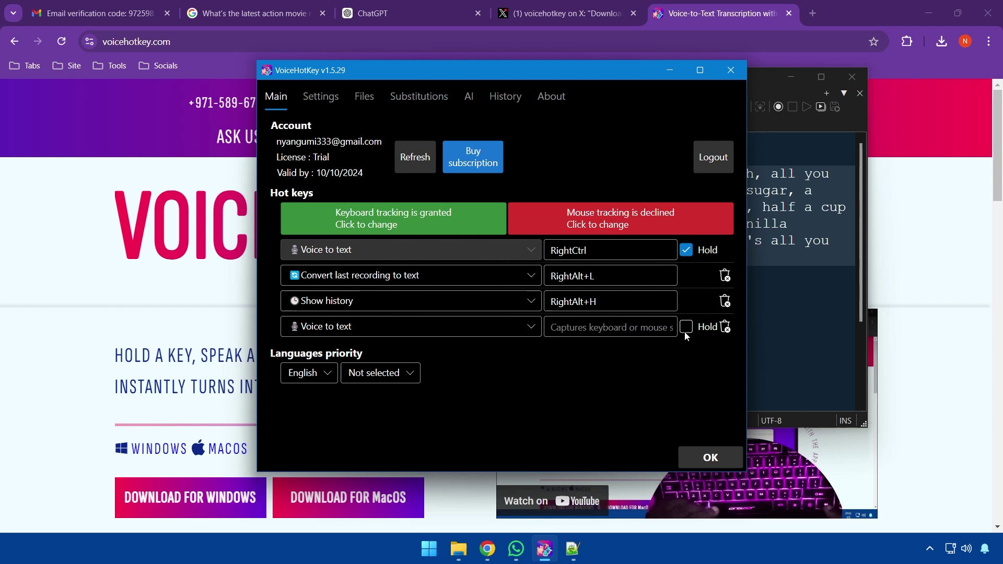
Make the fourth hotkey run 'voice to text (start with lowercase)' on RightAlt+S
{"action": "left_click", "coordinate": [479, 327]}
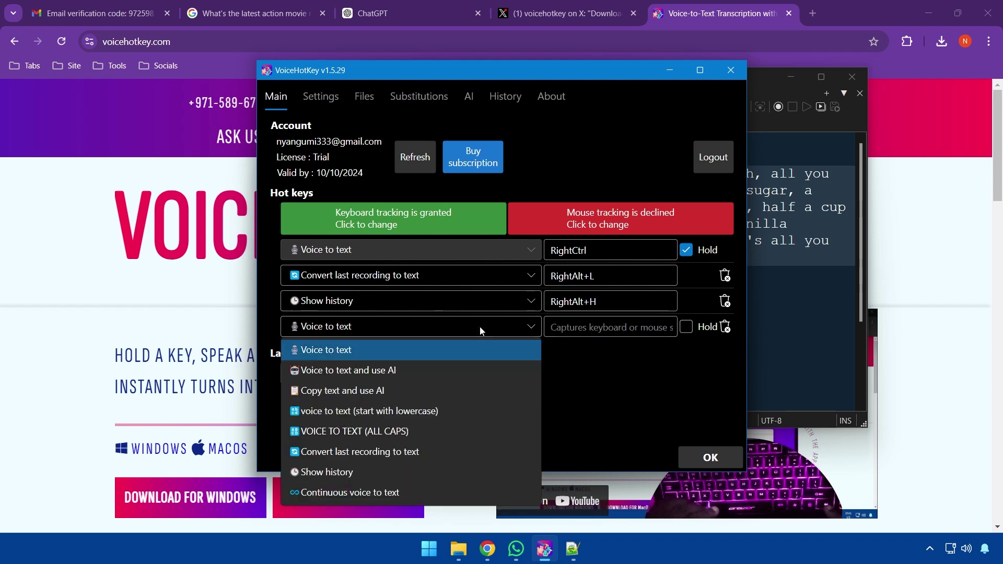
{"action": "left_click", "coordinate": [406, 412]}
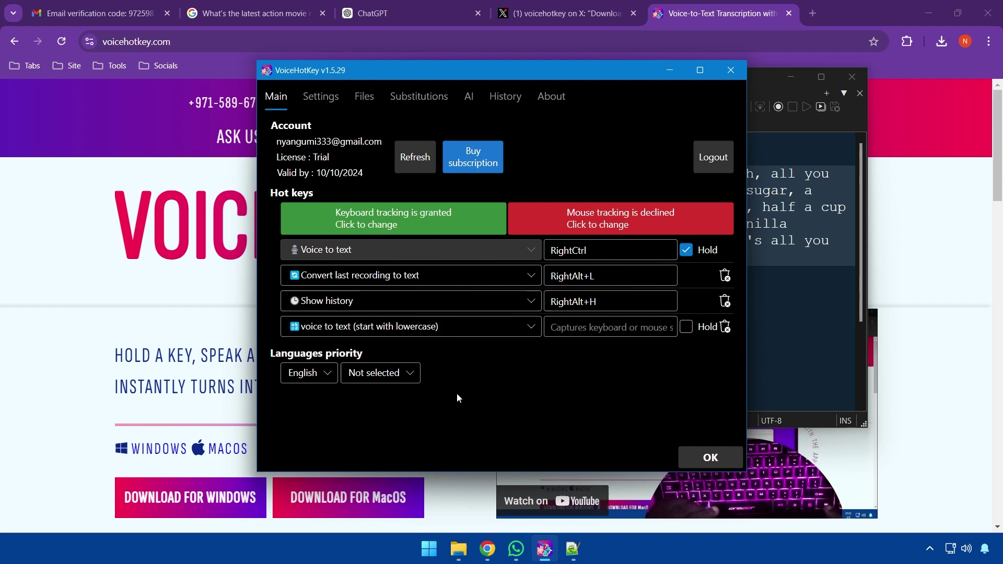
{"action": "left_click", "coordinate": [627, 328]}
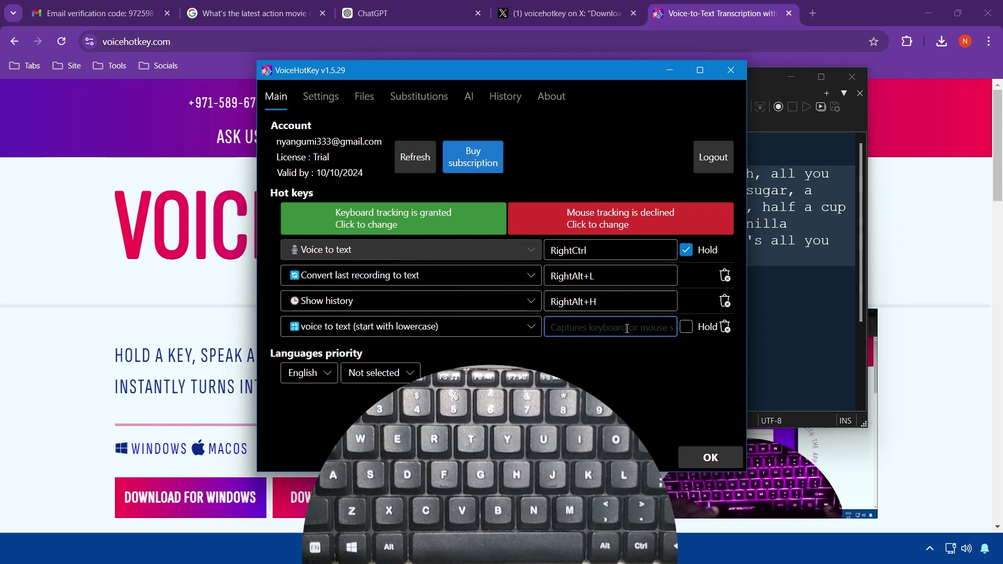
{"action": "key", "text": "Alt_R+s"}
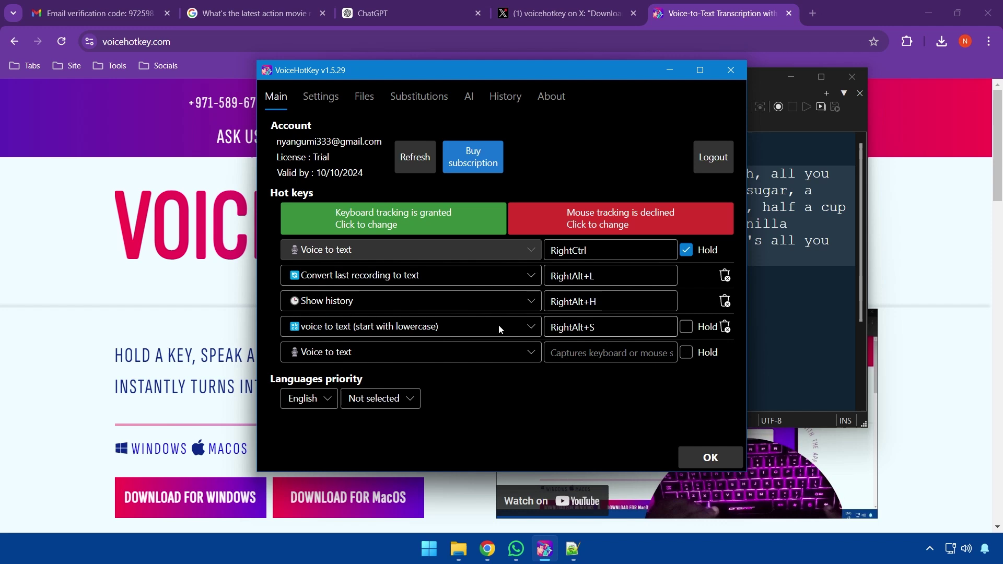
Add blank lines after the pancake paragraph and place VoiceHotKey and Notepad++ side by side
{"action": "left_click", "coordinate": [824, 333]}
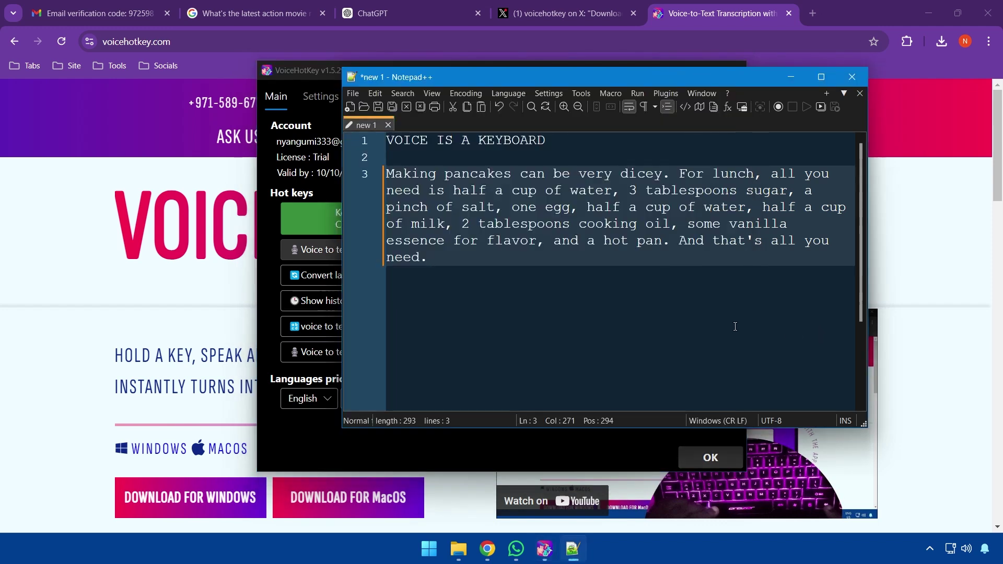
{"action": "key", "text": "Return"}
{"action": "key", "text": "Return"}
{"action": "key", "text": "Return"}
{"action": "scroll", "coordinate": [667, 352], "scroll_direction": "down", "scroll_amount": 3}
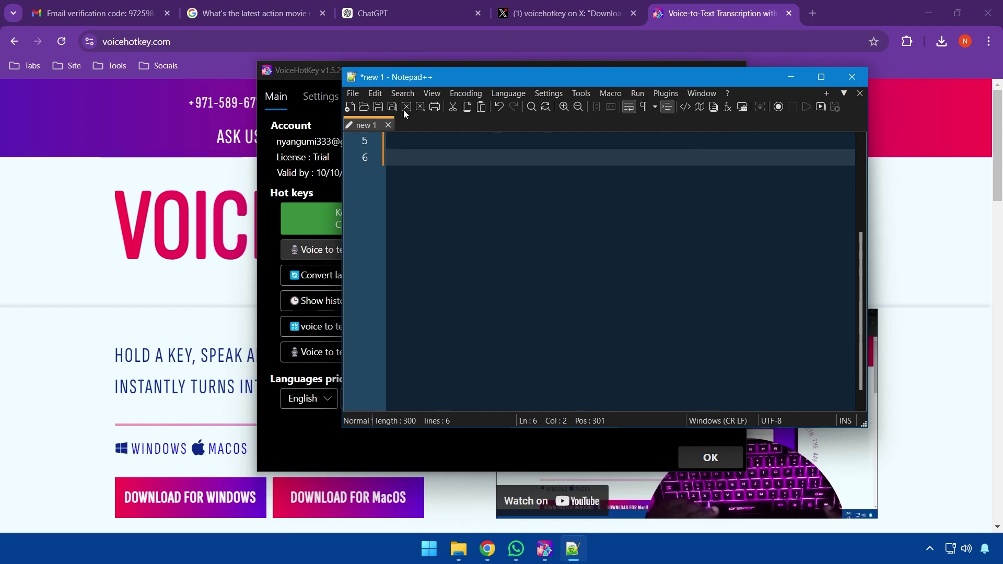
{"action": "left_click_drag", "start_coordinate": [303, 70], "coordinate": [65, 55]}
{"action": "left_click_drag", "start_coordinate": [466, 77], "coordinate": [640, 78]}
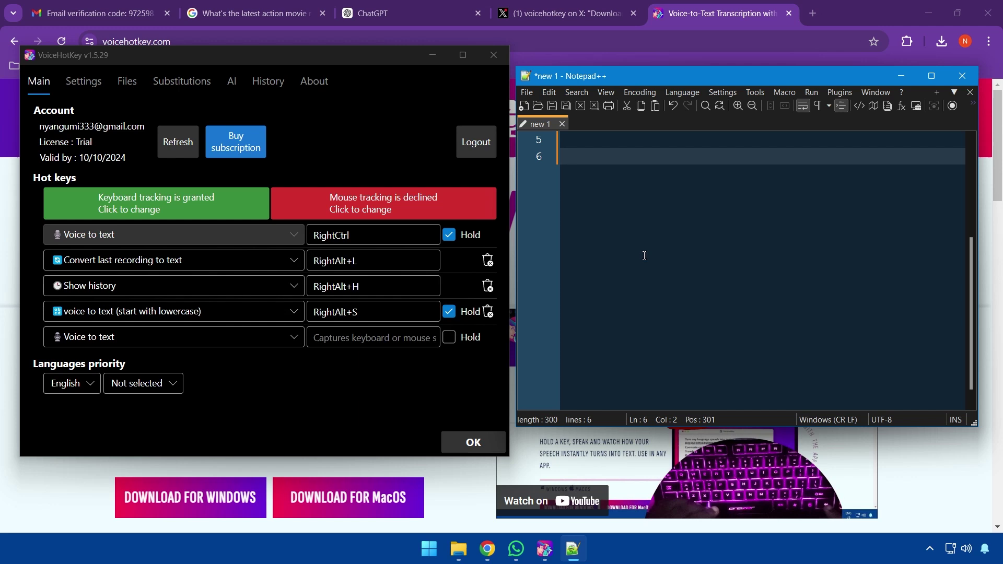
Dictate the farmer's market sentence about melons, bananas, oranges, tomatoes and onions onto line 6
{"action": "key", "text": "BackSpace"}
{"action": "key", "text": "ctrl"}
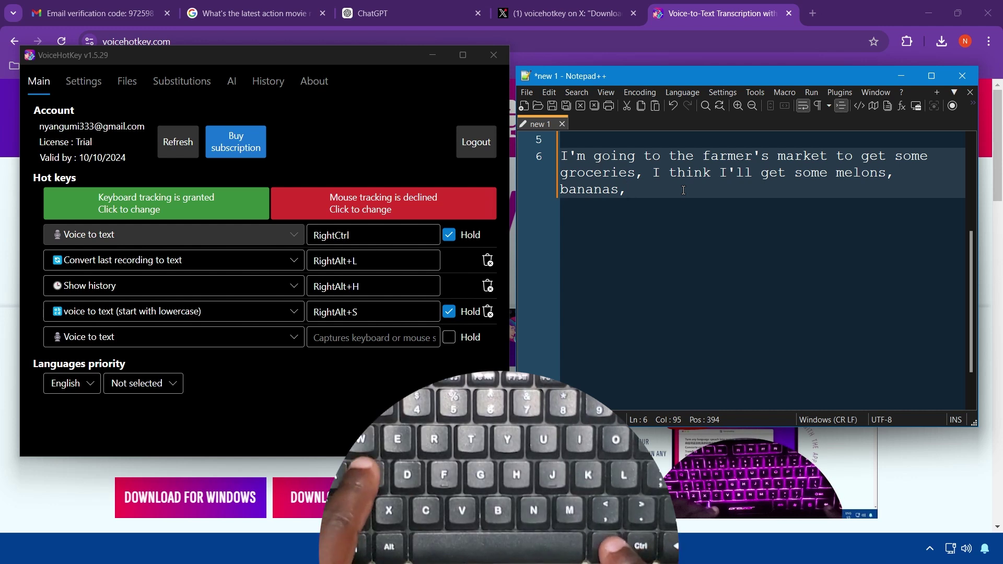
{"action": "key", "text": "Control_R"}
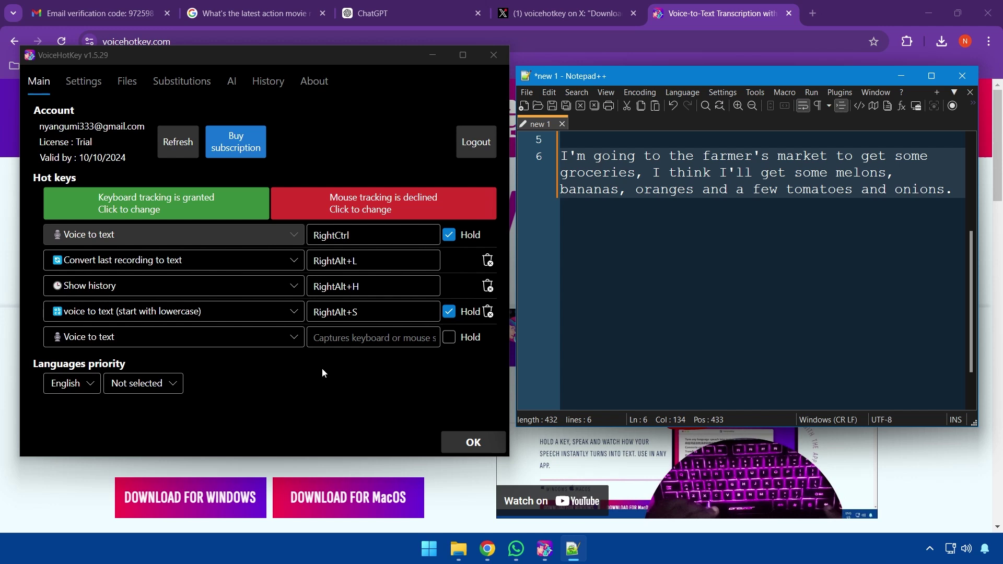
Set the fifth hotkey to VOICE TO TEXT (ALL CAPS) on RightAlt+U with Hold checked
{"action": "left_click", "coordinate": [288, 343]}
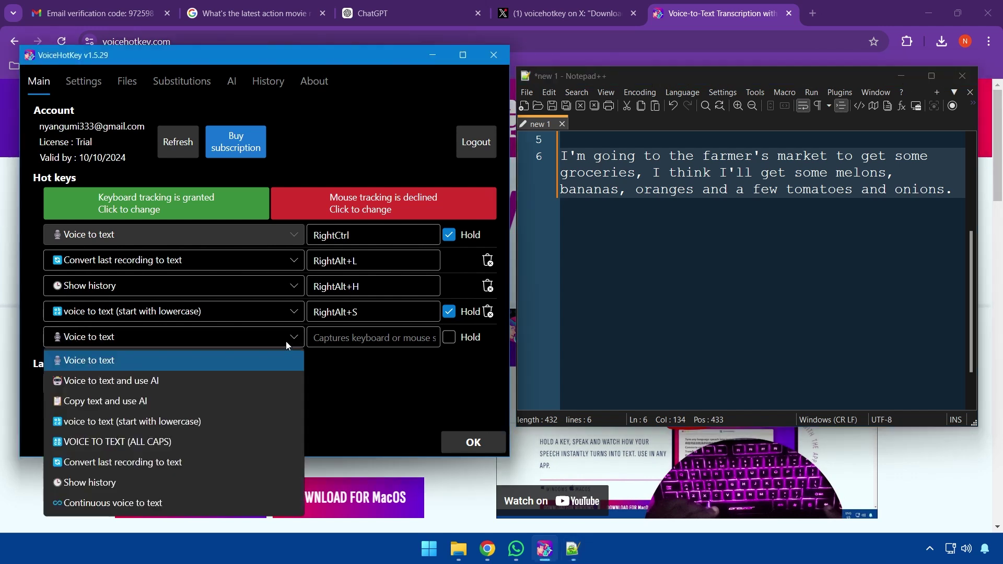
{"action": "left_click", "coordinate": [141, 443]}
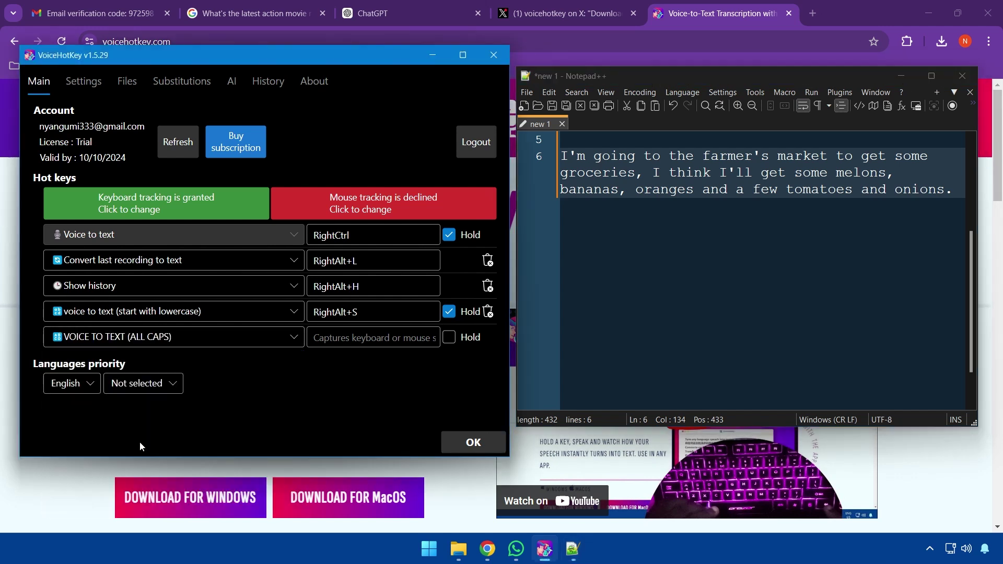
{"action": "left_click", "coordinate": [371, 342]}
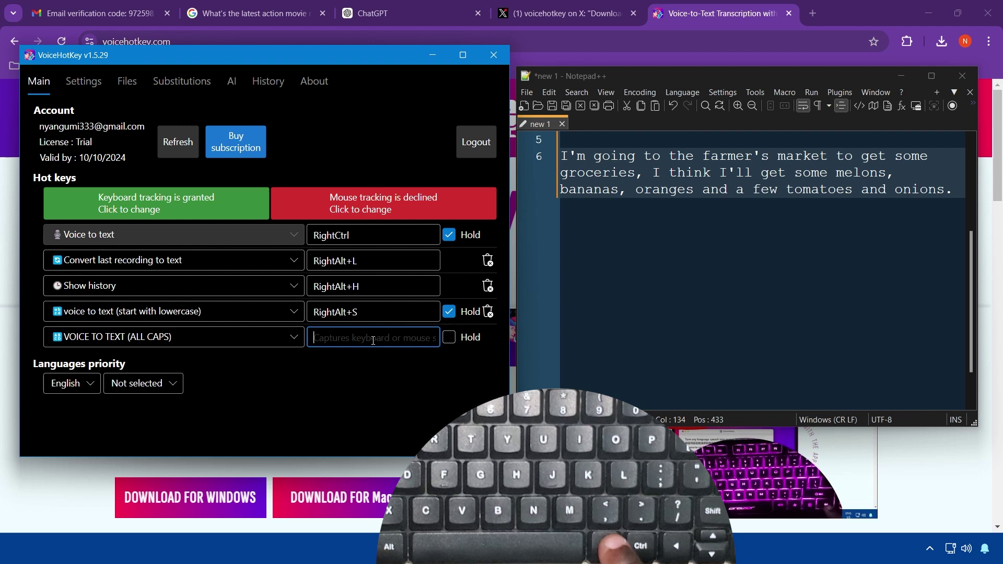
{"action": "key", "text": "alt+u"}
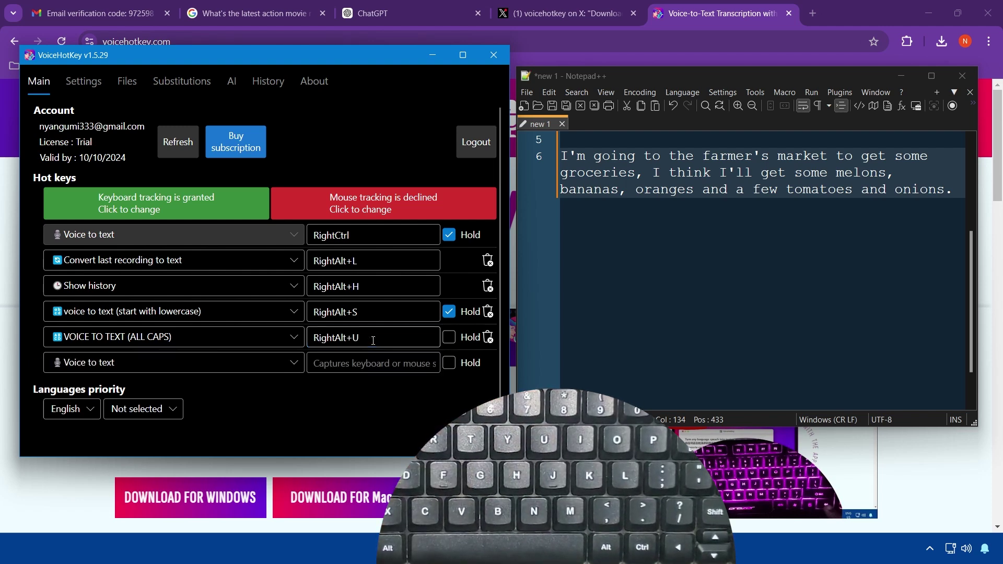
{"action": "left_click", "coordinate": [449, 338]}
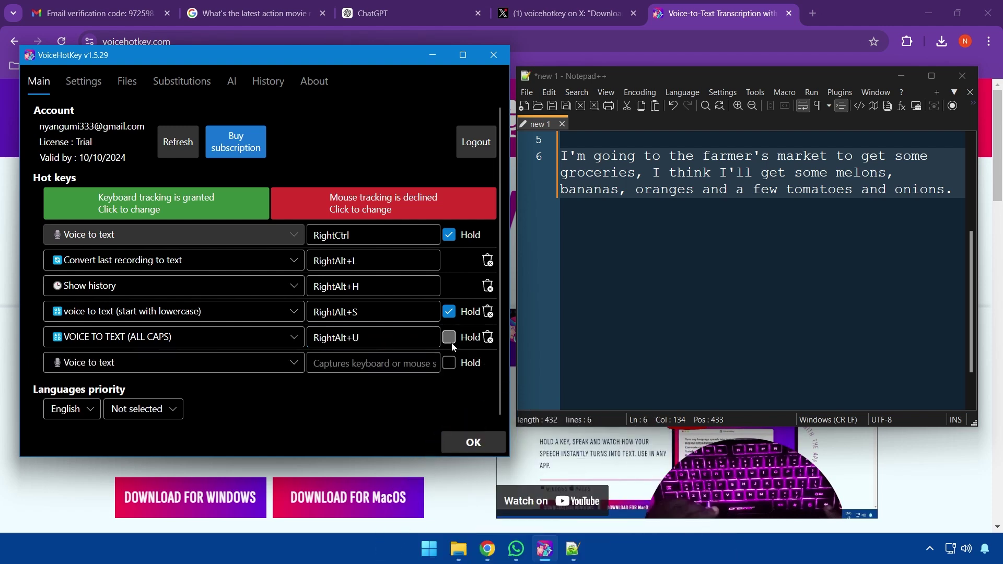
{"action": "left_click", "coordinate": [798, 330]}
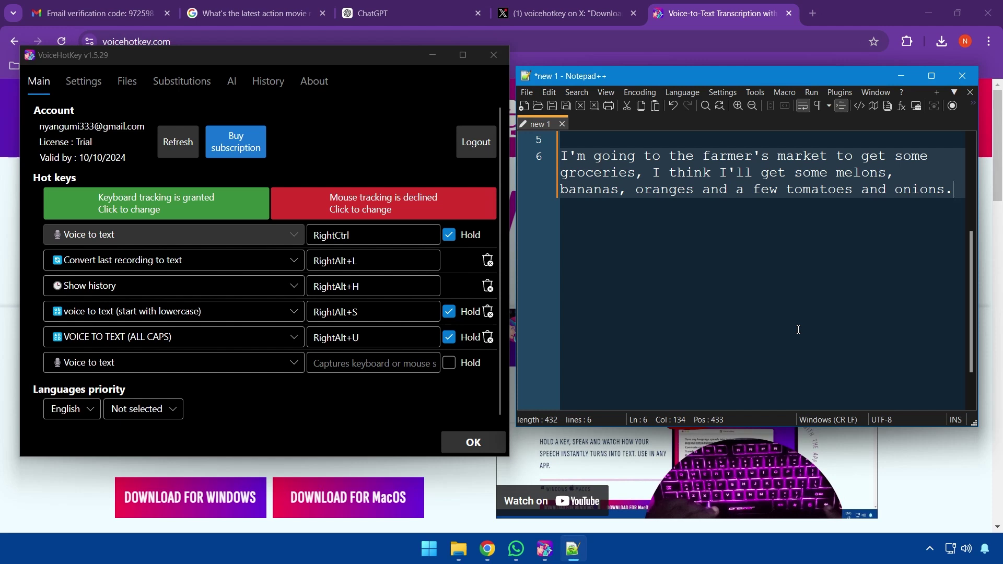
Dictate 'WHEN WE USE ALL CAPS, EVERYTHING WE SAY WILL BE IN CAPITAL LETTERS.' onto line 10
{"action": "key", "text": "Return"}
{"action": "key", "text": "Return"}
{"action": "key", "text": "Return"}
{"action": "key", "text": "Return"}
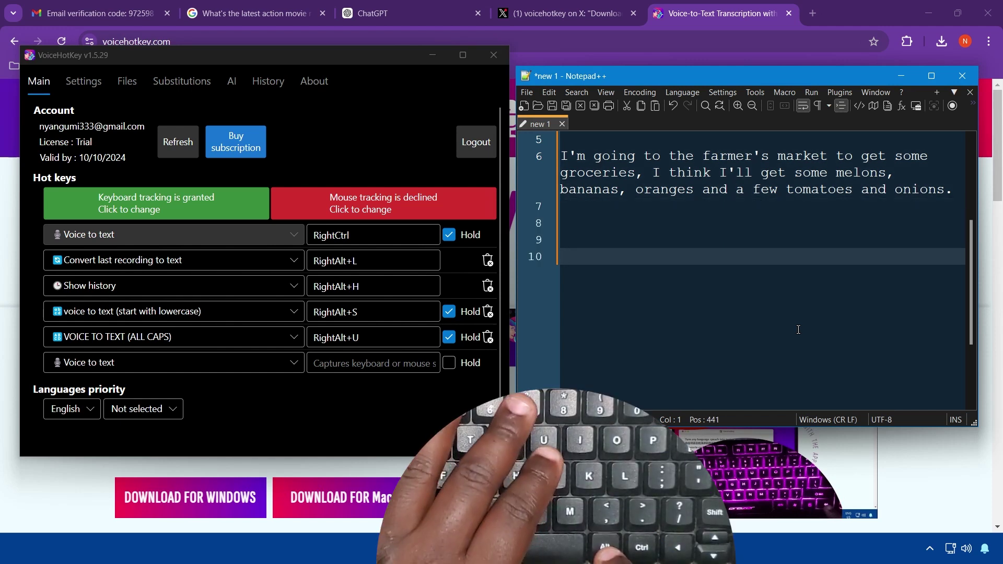
{"action": "key", "text": "Control_R"}
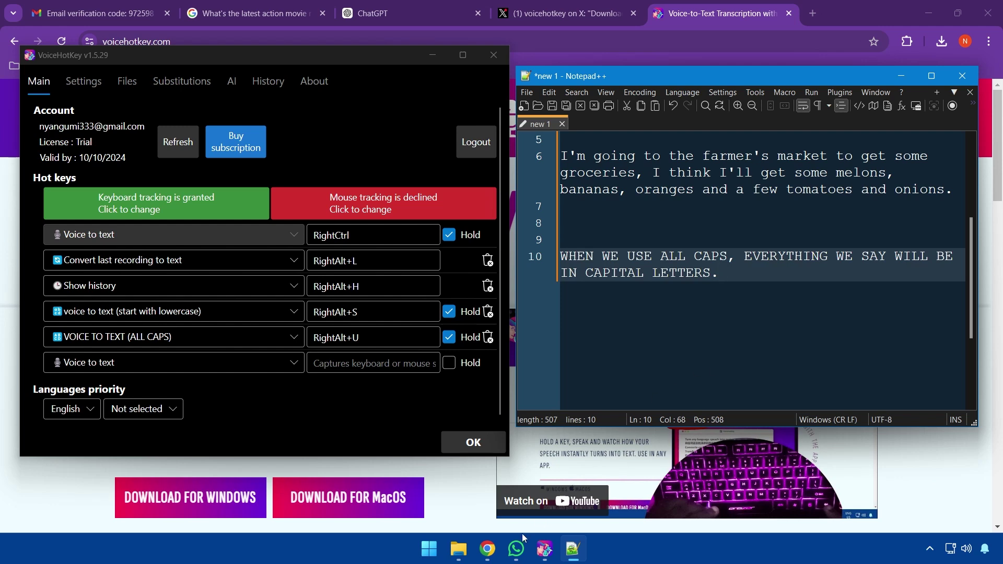
{"action": "left_click", "coordinate": [515, 548]}
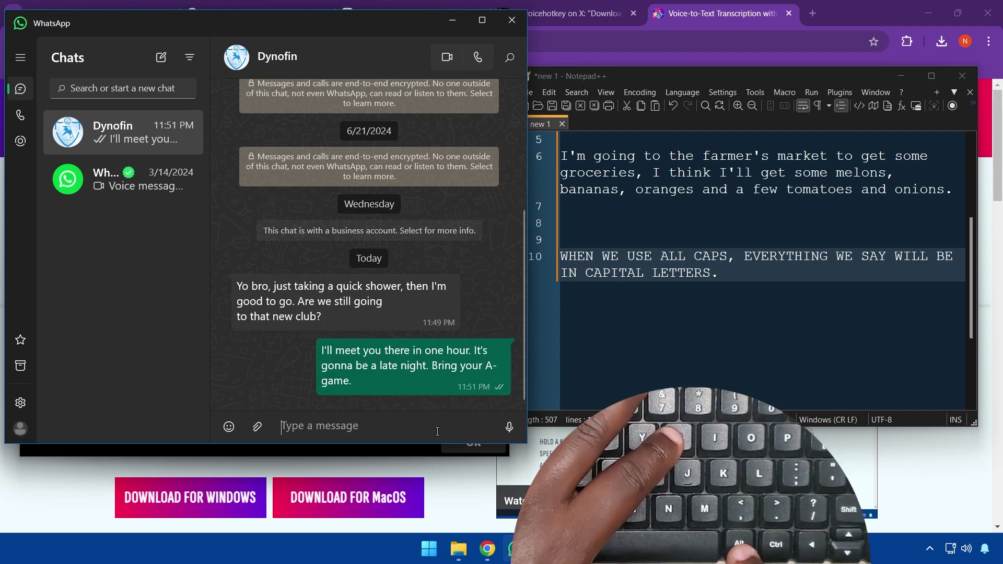
Send the all-caps dictated message 'YOU'VE KEPT ME WAITING FOR OVER AN HOUR, MAN. WHERE ARE YOU? COME!' in WhatsApp, then minimize it
{"action": "key", "text": "alt"}
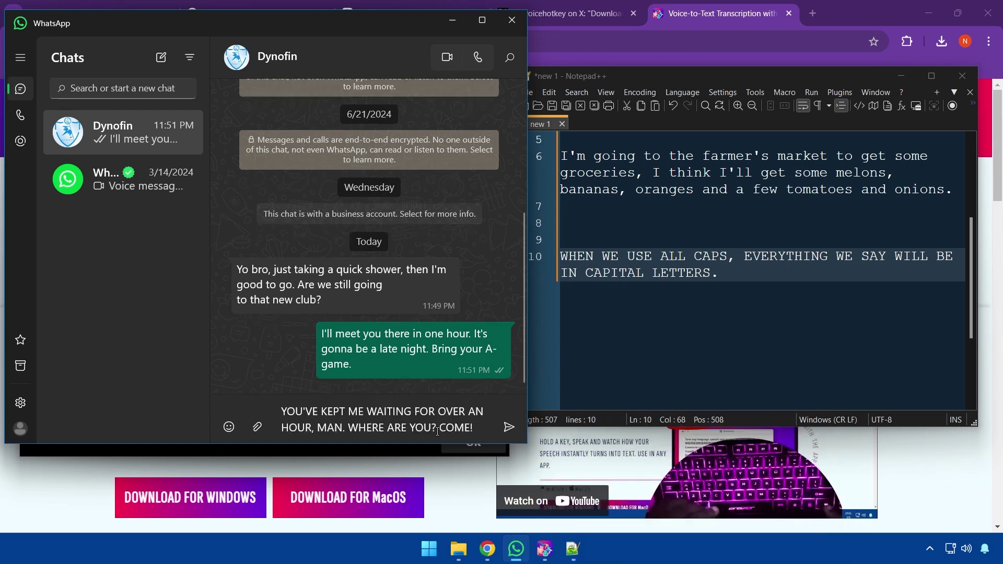
{"action": "key", "text": "Return"}
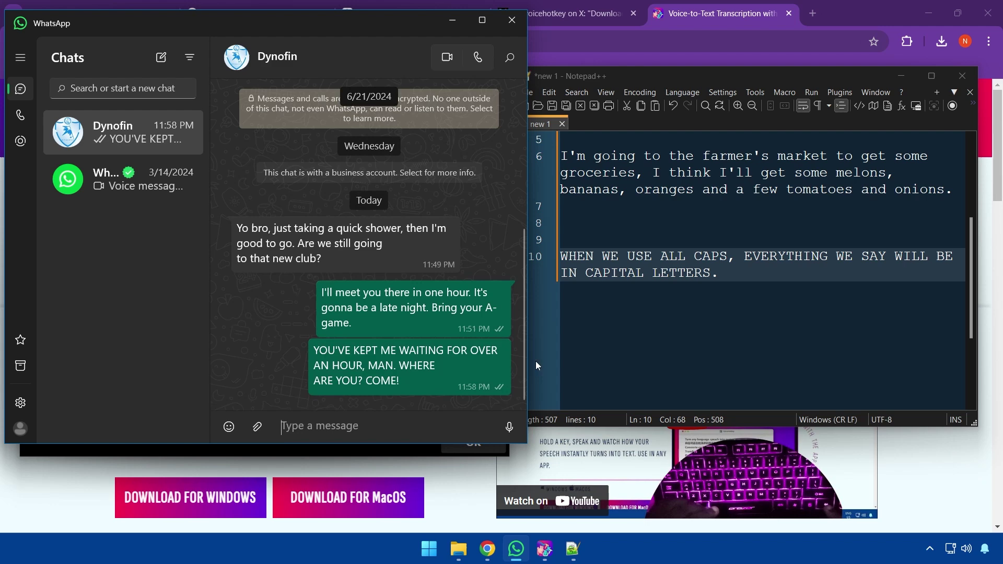
{"action": "left_click", "coordinate": [450, 19]}
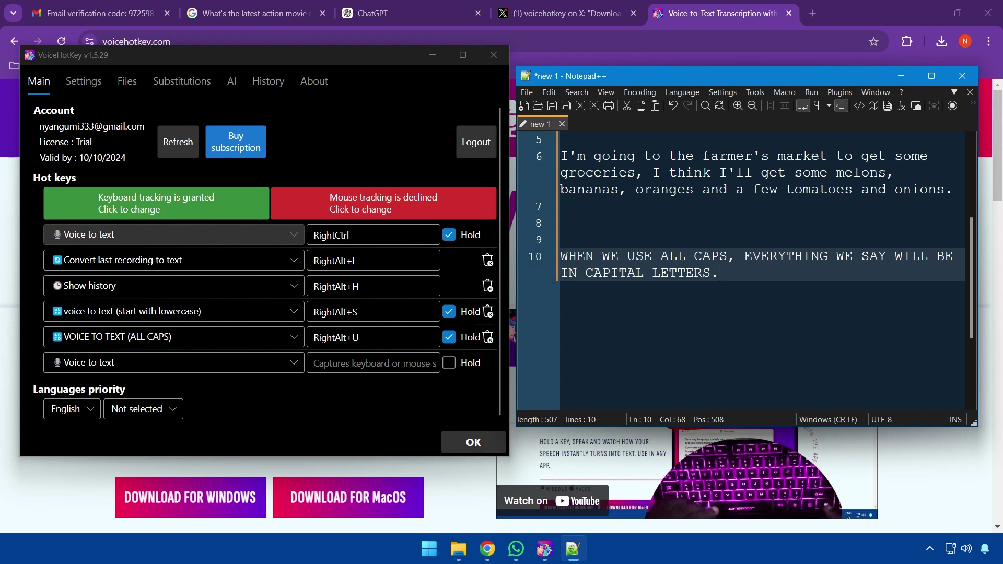
Add a sixth hotkey, RightAlt+E, running Voice to text and use AI with the Add Emoji action
{"action": "left_click", "coordinate": [277, 364]}
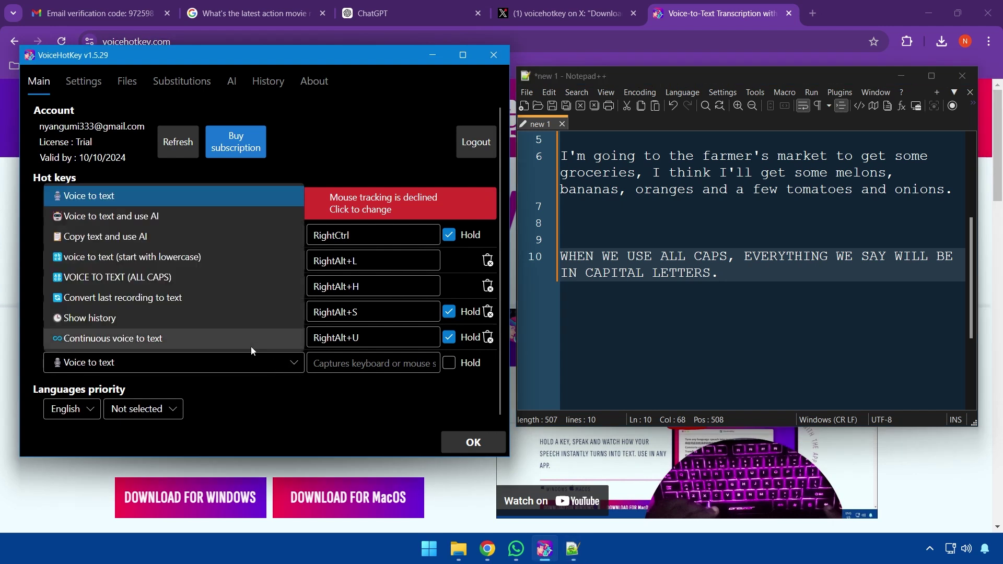
{"action": "left_click", "coordinate": [133, 216]}
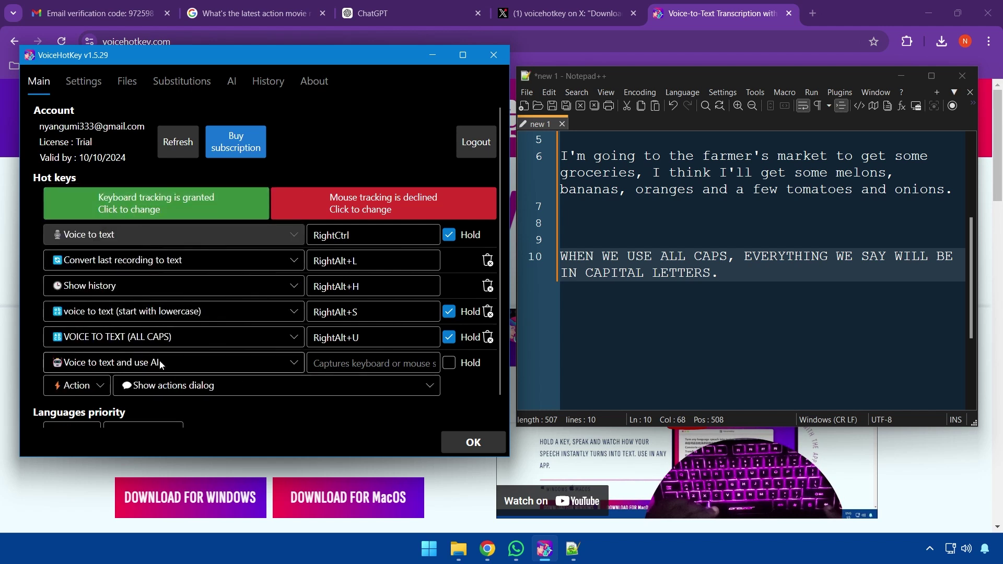
{"action": "left_click", "coordinate": [180, 384]}
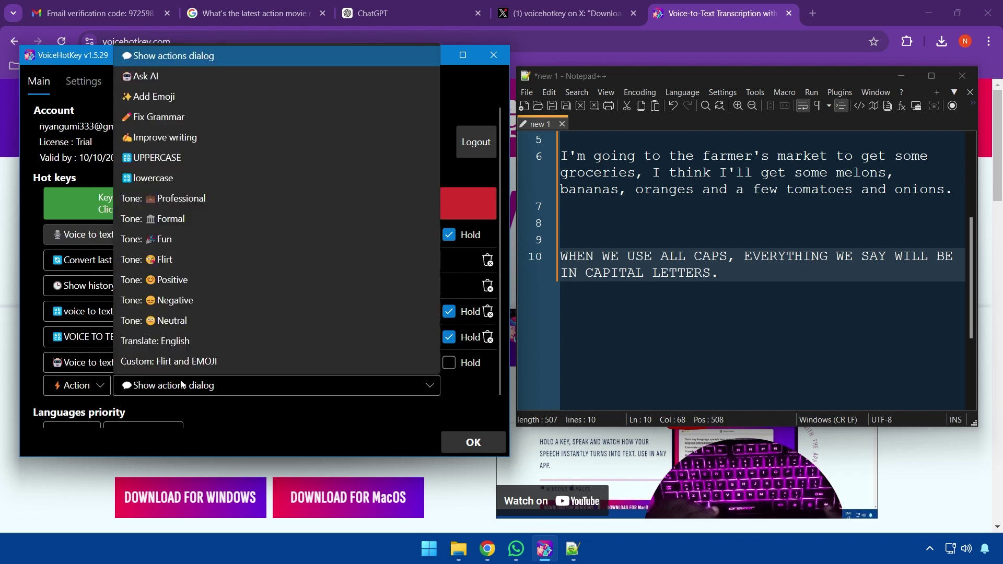
{"action": "left_click", "coordinate": [170, 101]}
{"action": "left_click", "coordinate": [377, 364]}
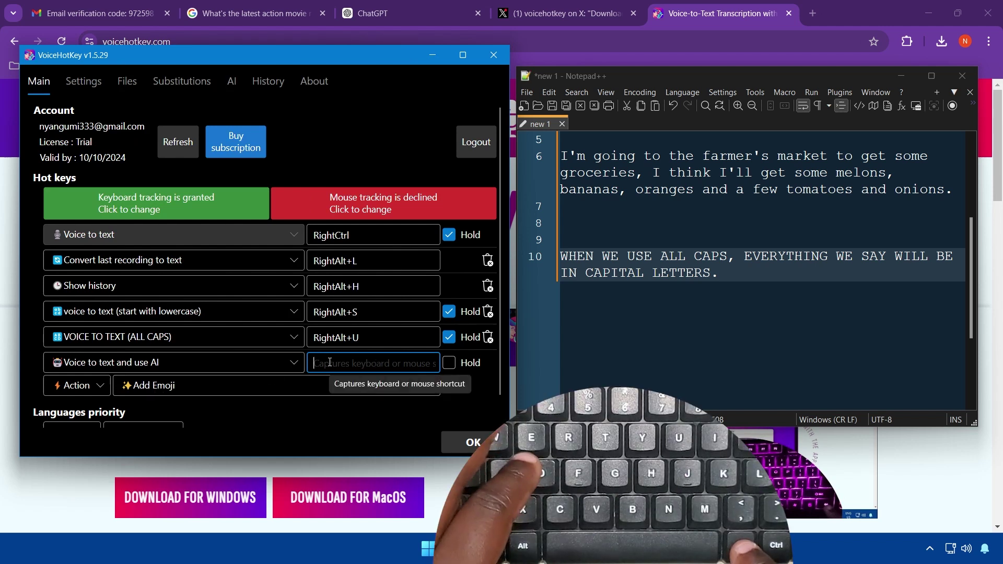
{"action": "key", "text": "alt+e"}
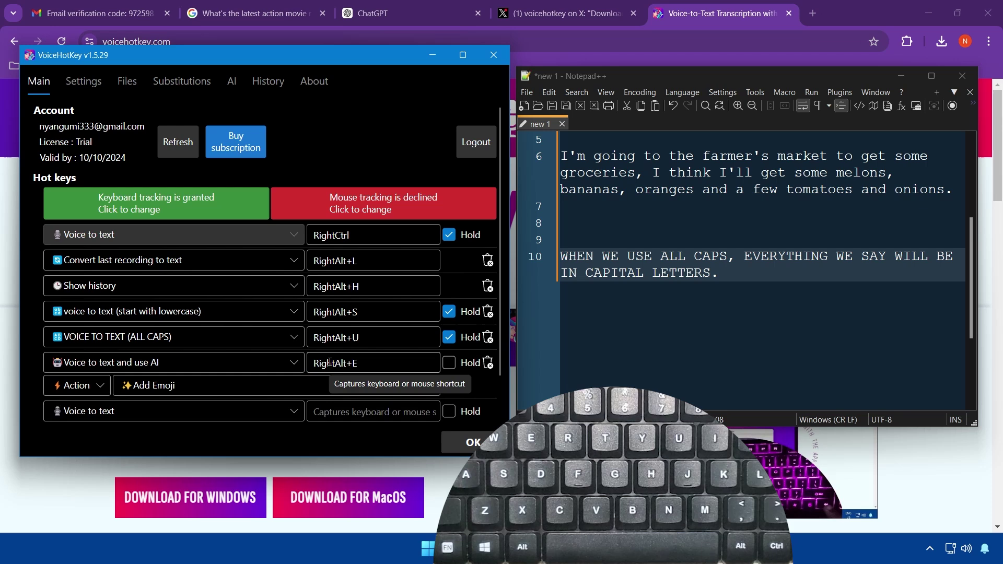
{"action": "left_click", "coordinate": [710, 346]}
Dictate a sentence calling the app awesome onto line 13, ending with AI-added 🎉🤩✨ emojis
{"action": "scroll", "coordinate": [710, 346], "scroll_direction": "down", "scroll_amount": 2}
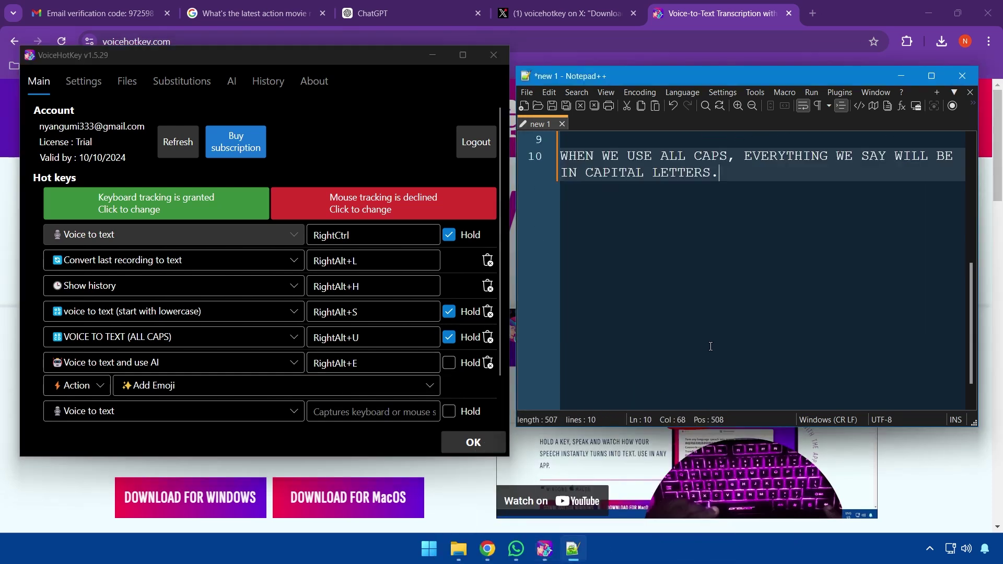
{"action": "key", "text": "Return"}
{"action": "key", "text": "Return"}
{"action": "key", "text": "Return"}
{"action": "scroll", "coordinate": [723, 337], "scroll_direction": "down", "scroll_amount": 2}
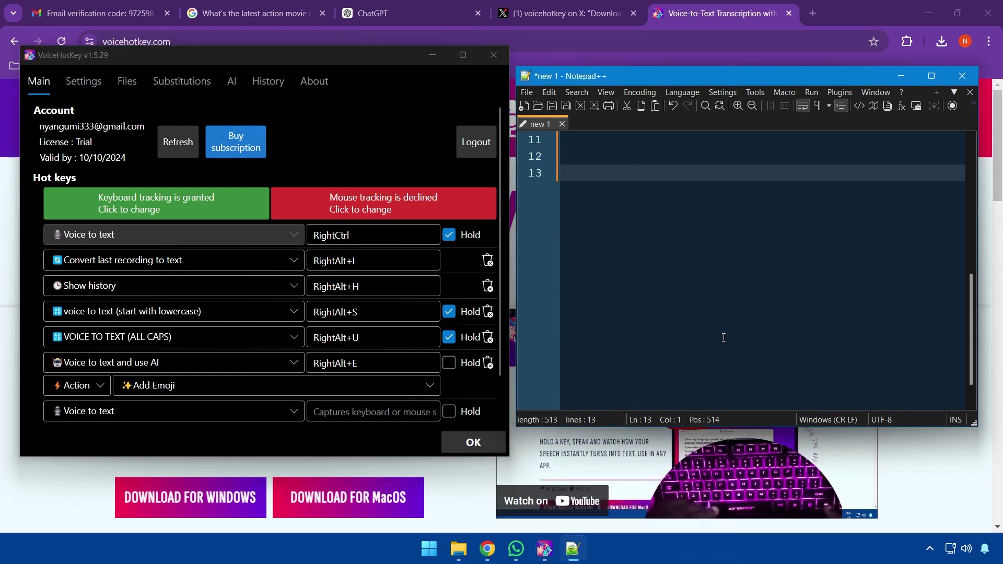
{"action": "scroll", "coordinate": [722, 338], "scroll_direction": "up", "scroll_amount": 1}
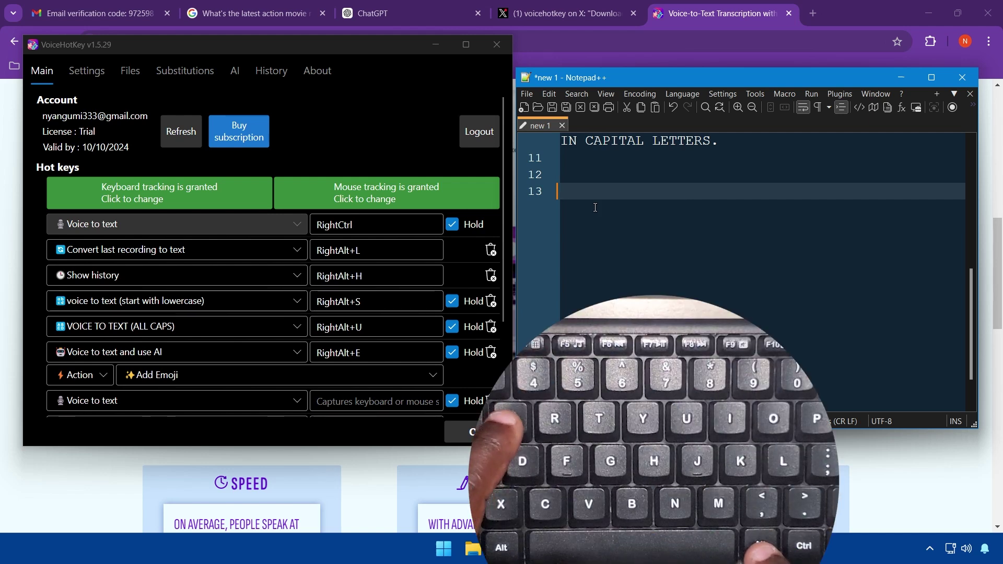
{"action": "key", "text": "Control_R"}
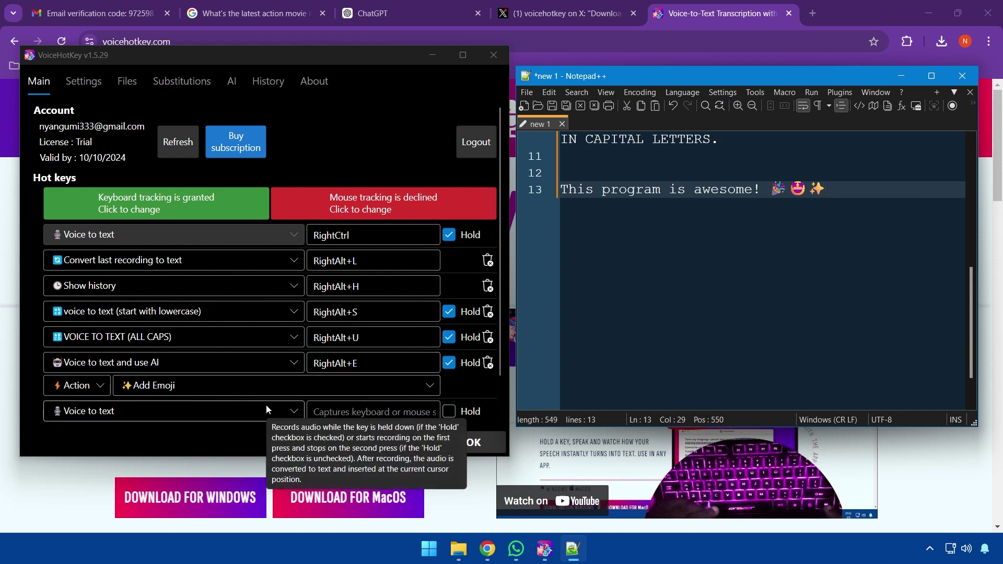
Add a seventh hotkey, RightAlt+I, running Voice to text and use AI with the Improve writing action
{"action": "left_click", "coordinate": [265, 404]}
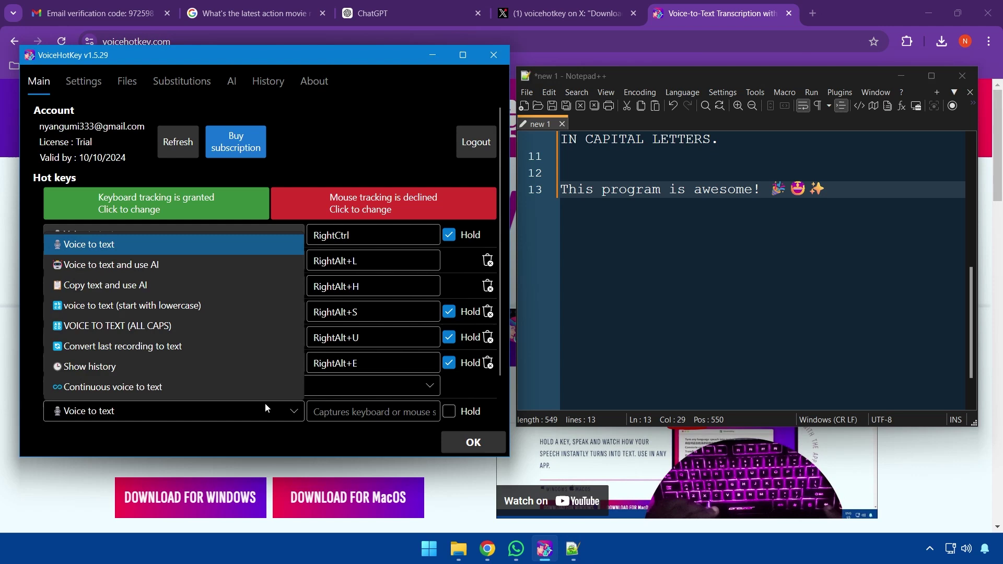
{"action": "left_click", "coordinate": [214, 264]}
{"action": "scroll", "coordinate": [376, 395], "scroll_direction": "down", "scroll_amount": 2}
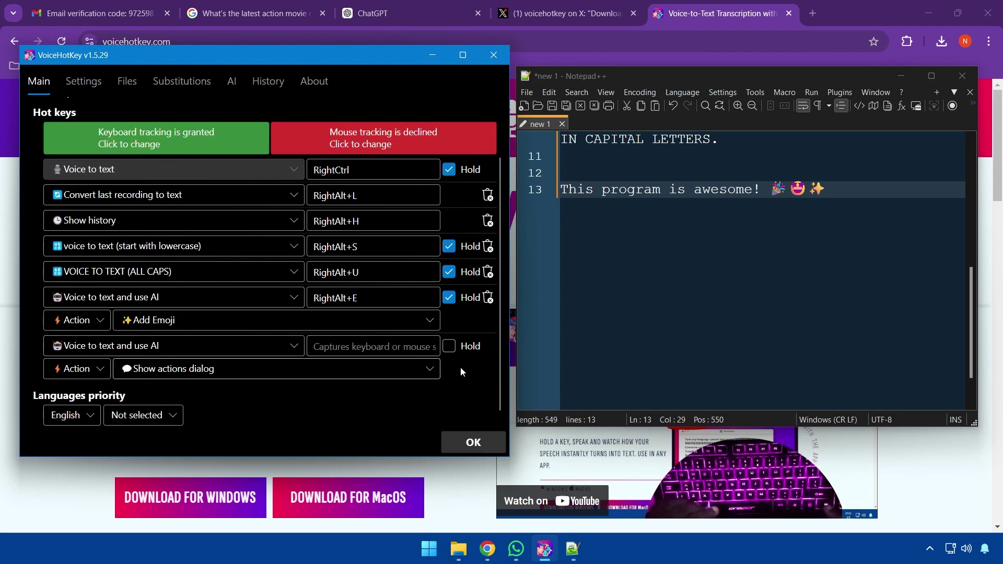
{"action": "left_click", "coordinate": [374, 371]}
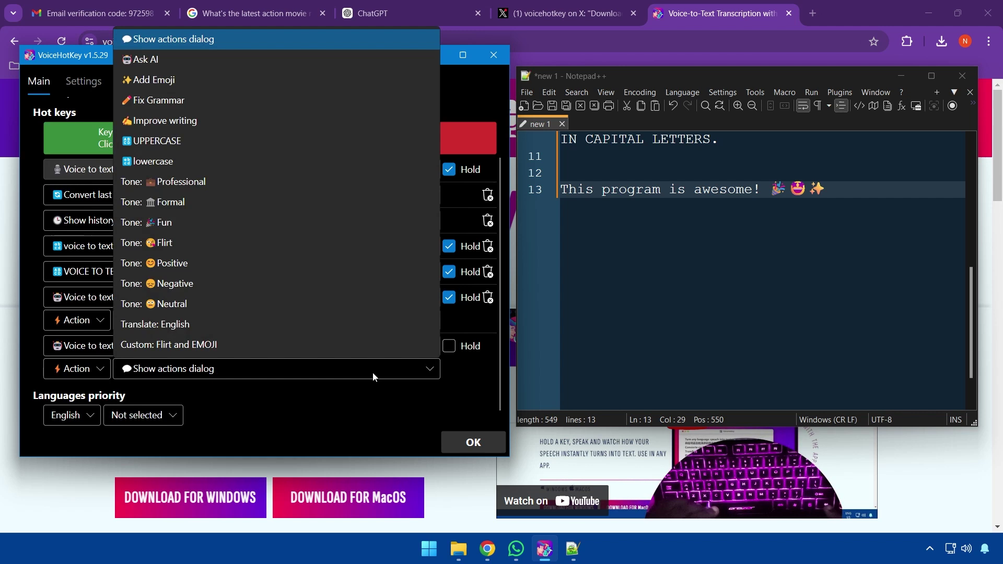
{"action": "left_click", "coordinate": [185, 123]}
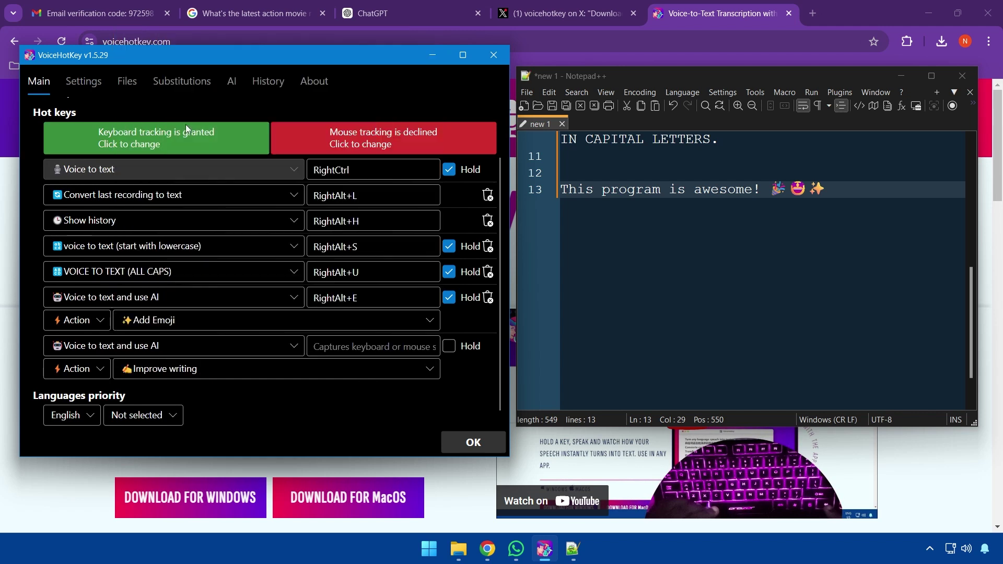
{"action": "left_click", "coordinate": [369, 347]}
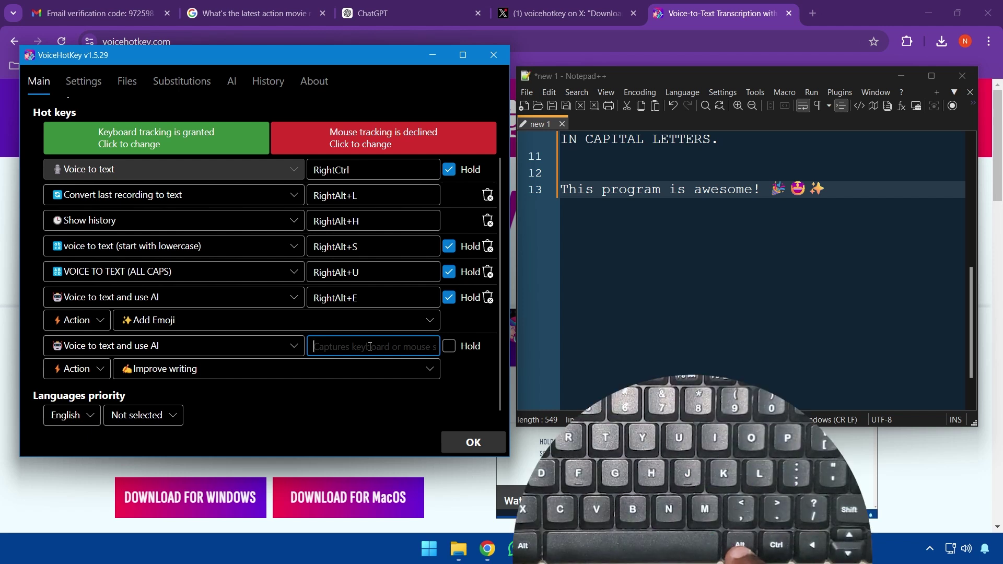
{"action": "key", "text": "alt+i"}
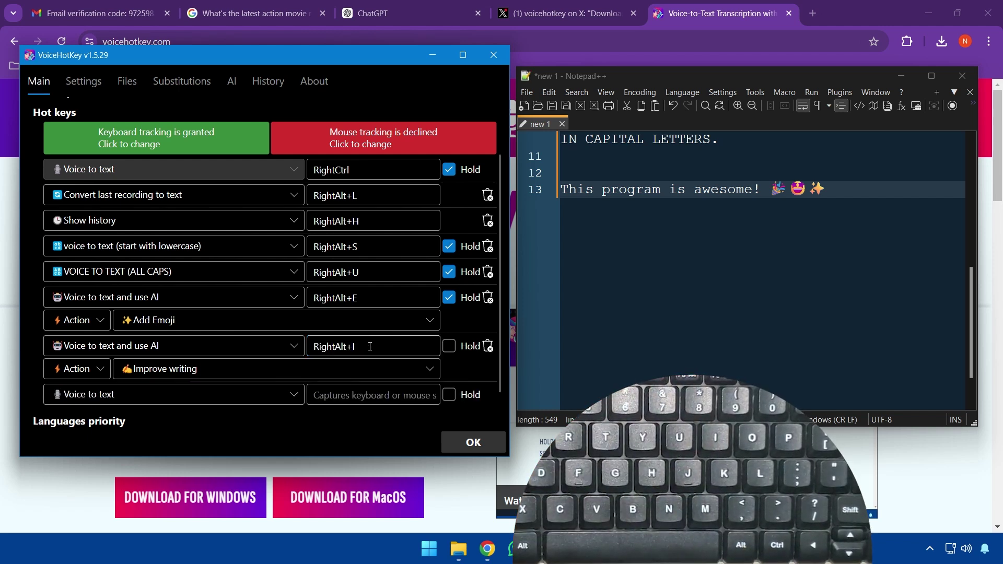
{"action": "left_click", "coordinate": [817, 238]}
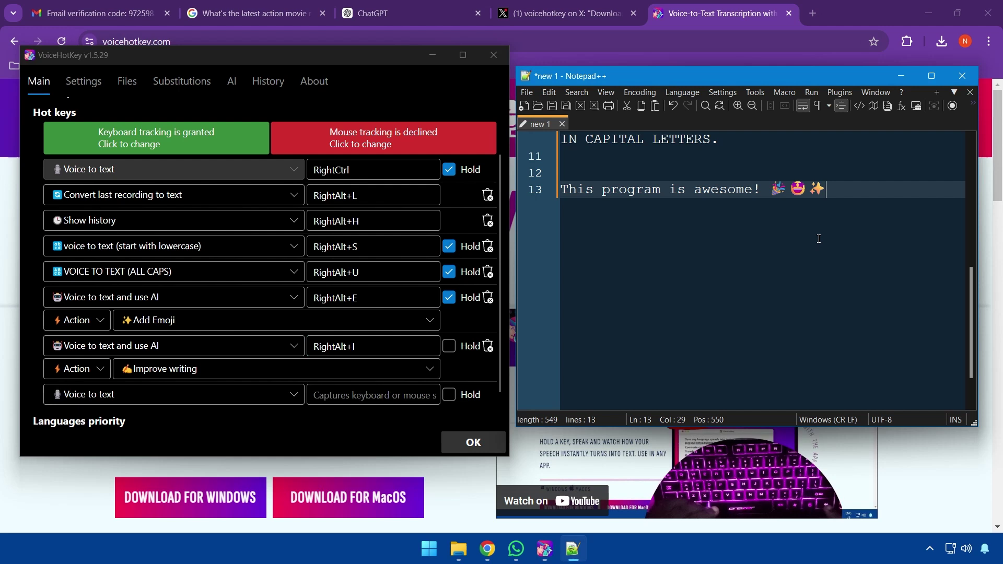
Add blank lines below the emoji sentence, then dictate a sentence with RightAlt+I for AI polishing
{"action": "key", "text": "Return"}
{"action": "key", "text": "Return"}
{"action": "scroll", "coordinate": [806, 241], "scroll_direction": "down", "scroll_amount": 2}
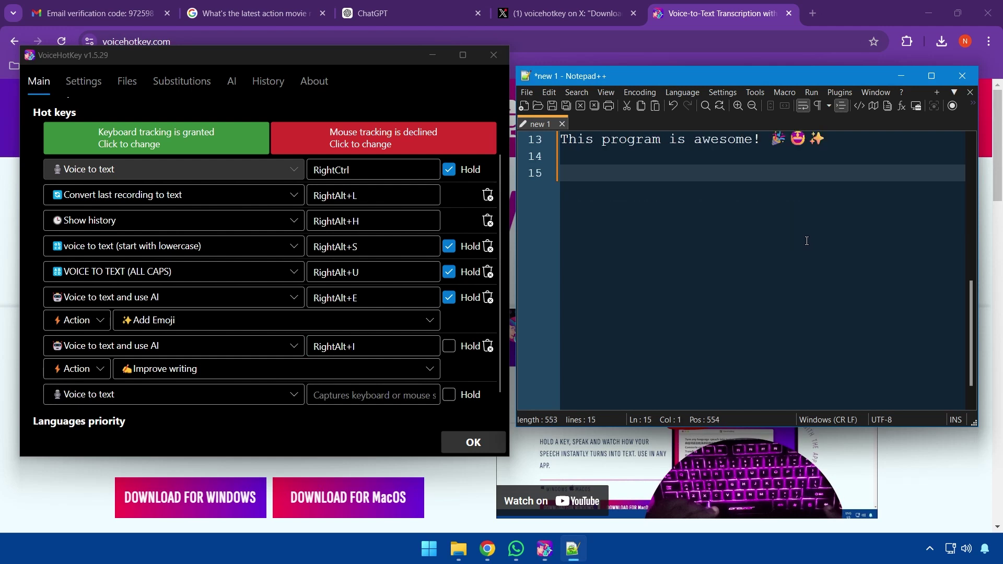
{"action": "key", "text": "Return"}
{"action": "key", "text": "Return"}
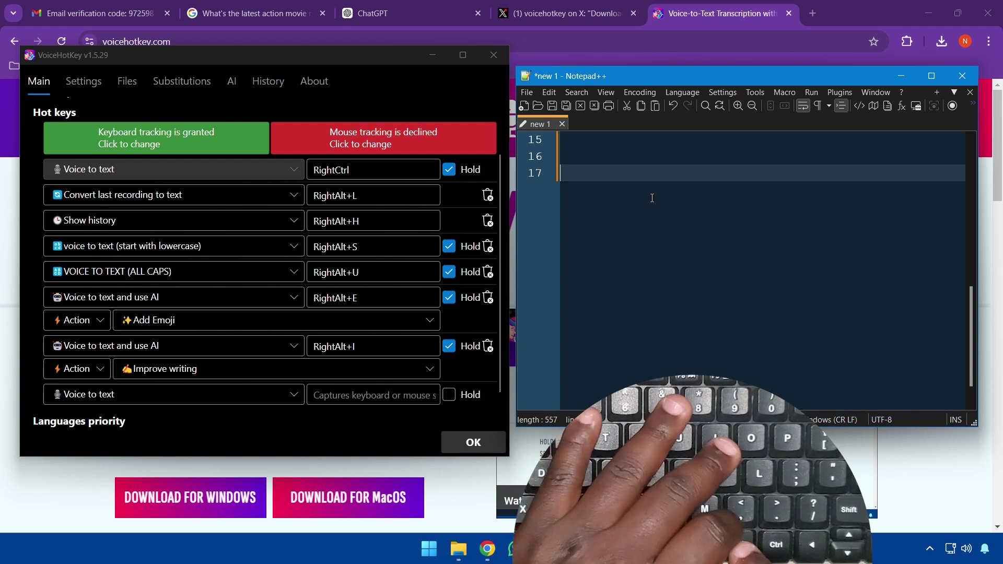
{"action": "key", "text": "alt+i"}
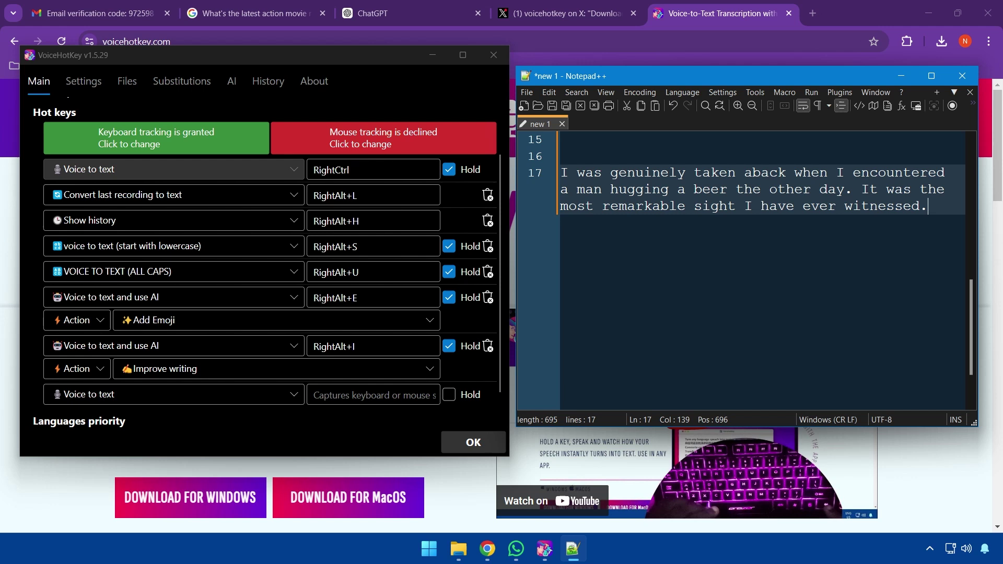
{"action": "scroll", "coordinate": [957, 479], "scroll_direction": "down", "scroll_amount": 3}
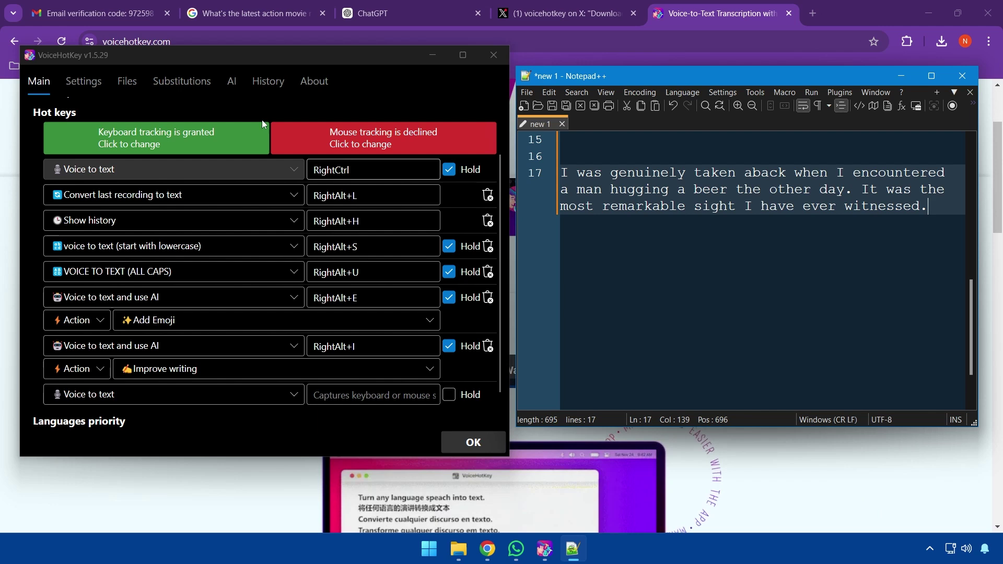
{"action": "left_click", "coordinate": [230, 83]}
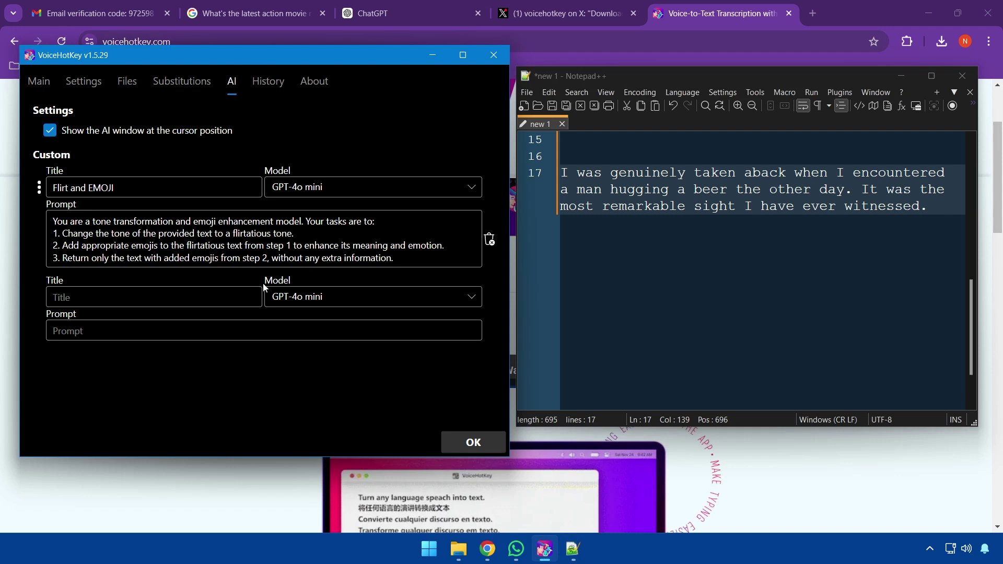
{"action": "left_click_drag", "start_coordinate": [114, 187], "coordinate": [52, 181]}
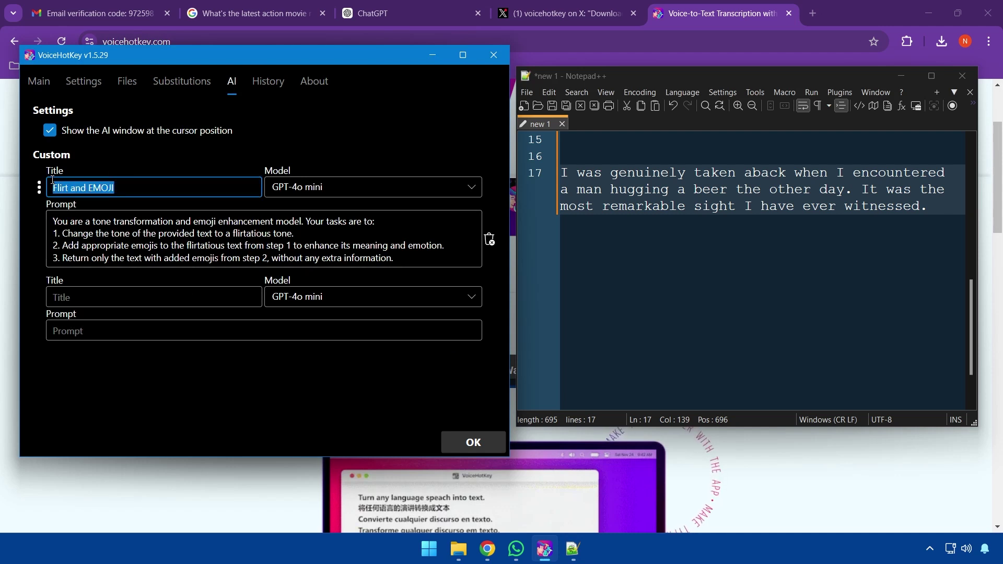
{"action": "left_click", "coordinate": [44, 91]}
{"action": "left_click", "coordinate": [228, 87]}
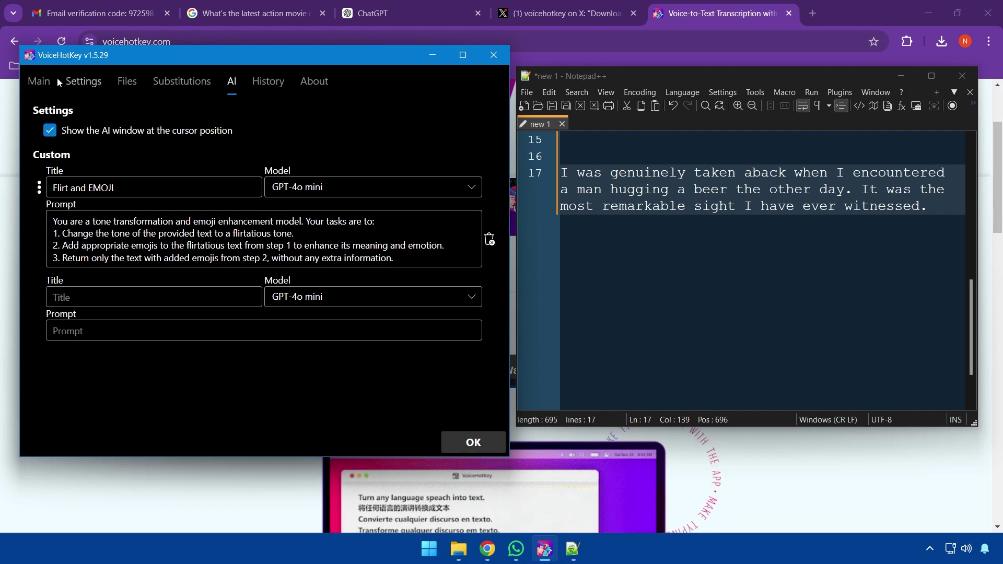
{"action": "left_click", "coordinate": [44, 81]}
{"action": "scroll", "coordinate": [157, 303], "scroll_direction": "down", "scroll_amount": 2}
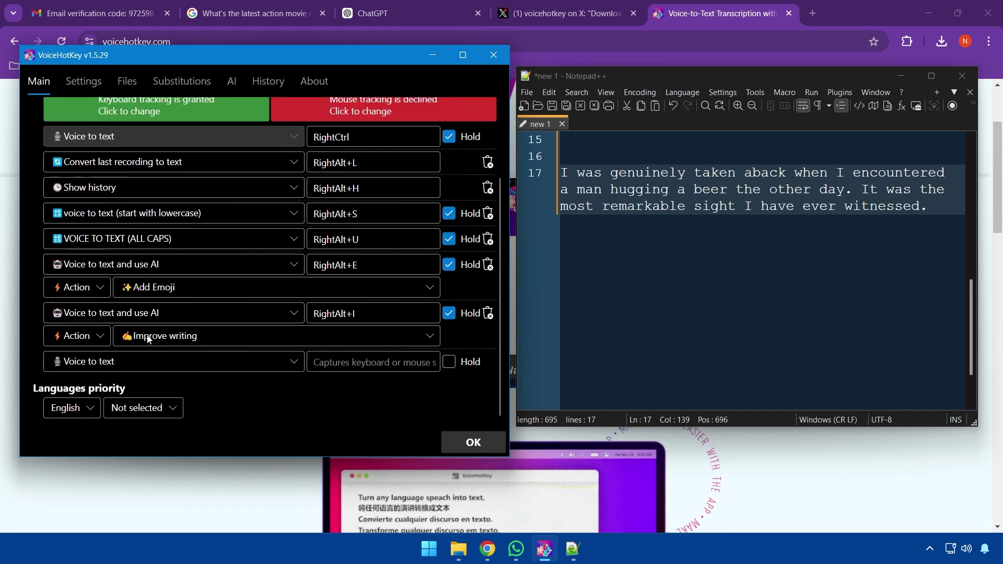
{"action": "left_click", "coordinate": [117, 359]}
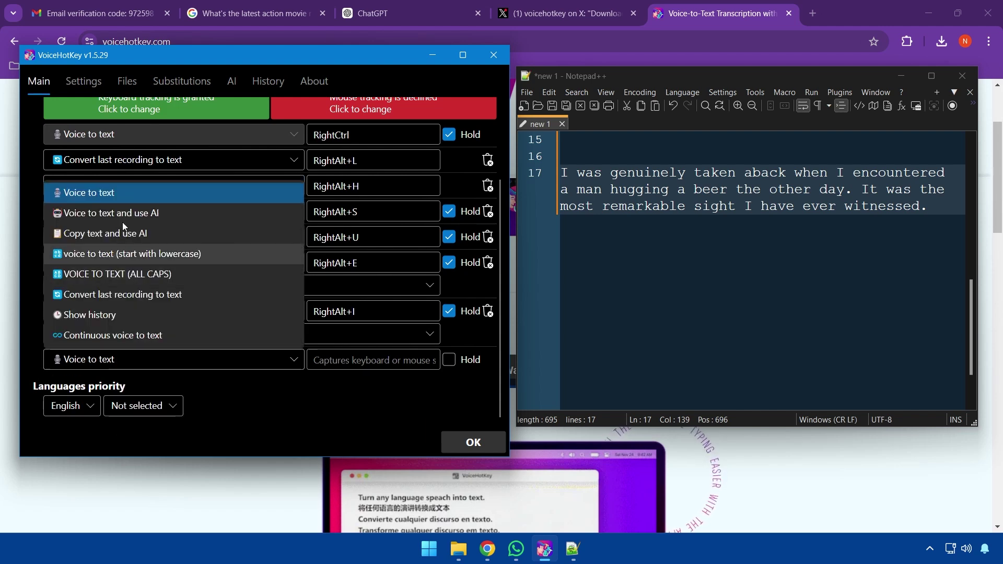
Set the new hotkey to Voice to text and use AI with the Custom: Flirt and EMOJI action
{"action": "left_click", "coordinate": [130, 206]}
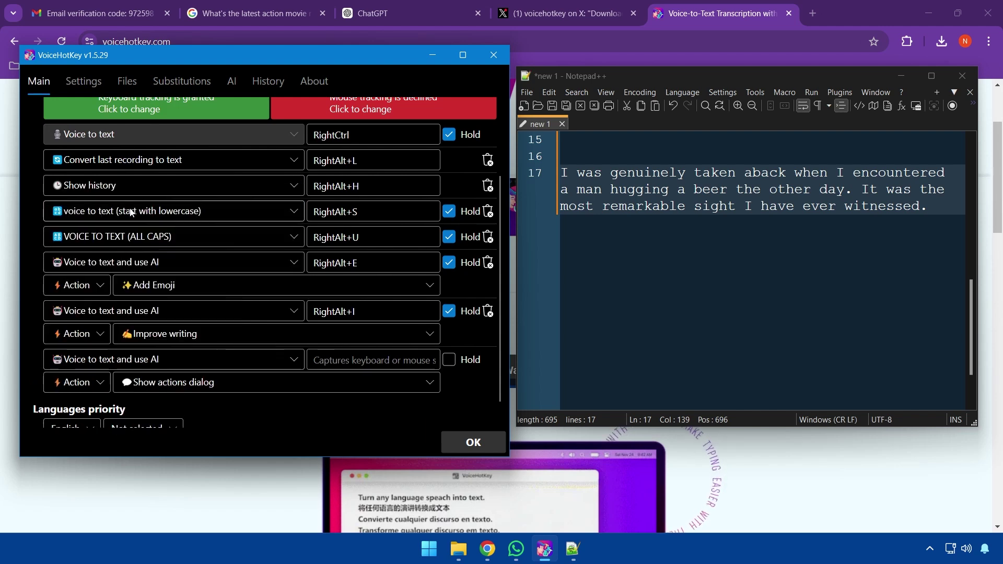
{"action": "left_click", "coordinate": [224, 382]}
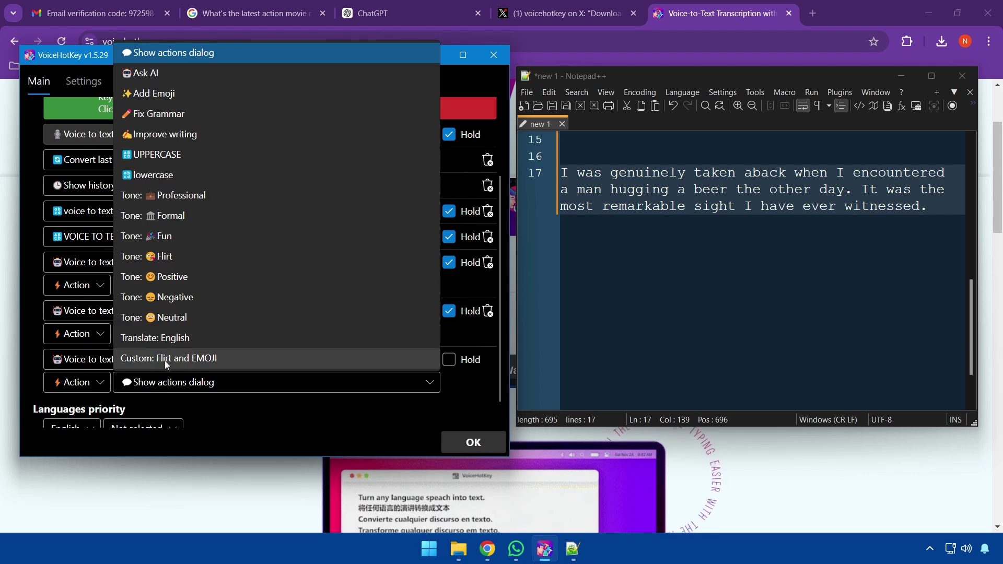
{"action": "left_click", "coordinate": [211, 358]}
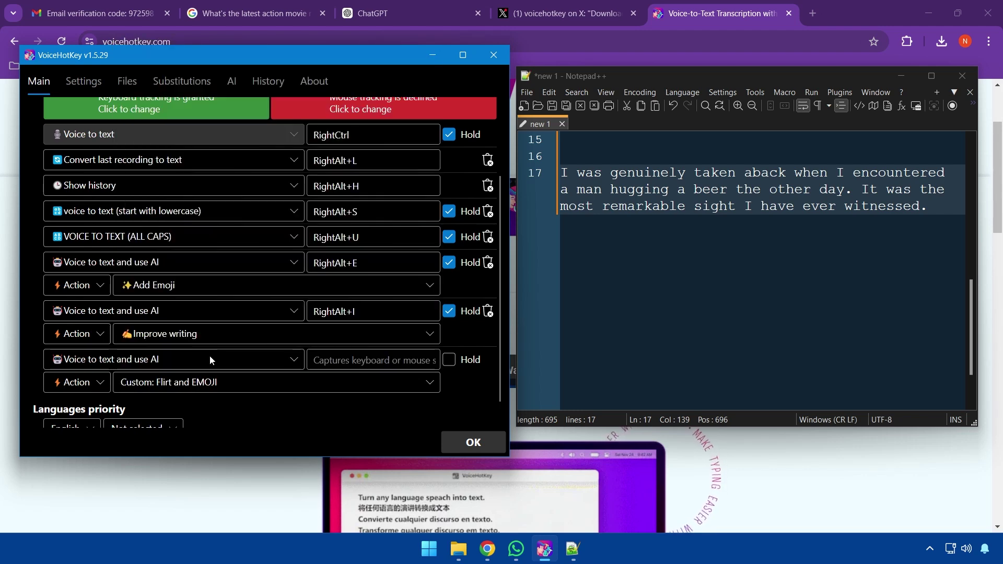
{"action": "left_click", "coordinate": [223, 86]}
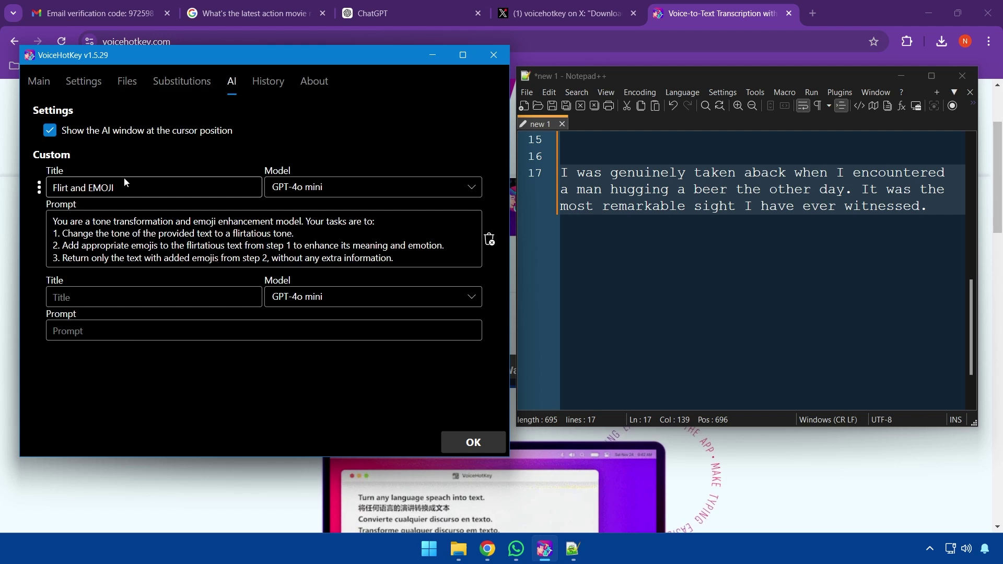
{"action": "triple_click", "coordinate": [140, 189]}
{"action": "left_click", "coordinate": [140, 189]}
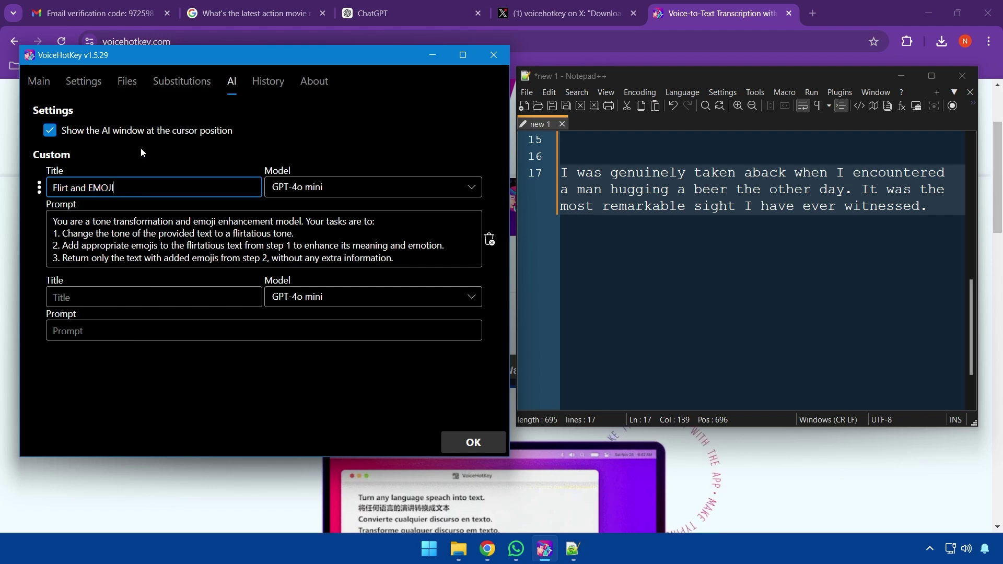
{"action": "left_click", "coordinate": [45, 86]}
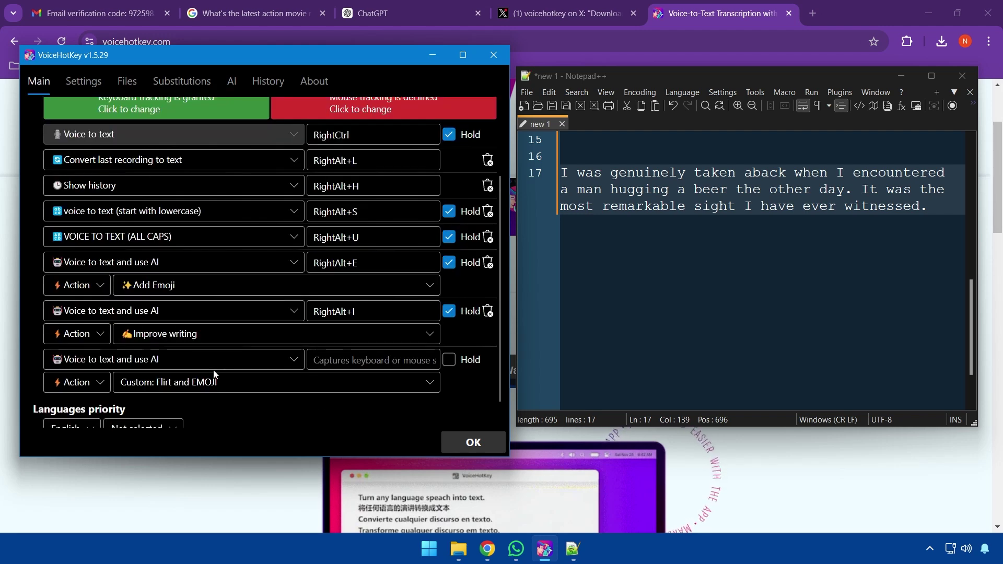
Assign RightAlt+C as the flirt hotkey's shortcut
{"action": "scroll", "coordinate": [349, 399], "scroll_direction": "down", "scroll_amount": 1}
{"action": "left_click", "coordinate": [351, 336]}
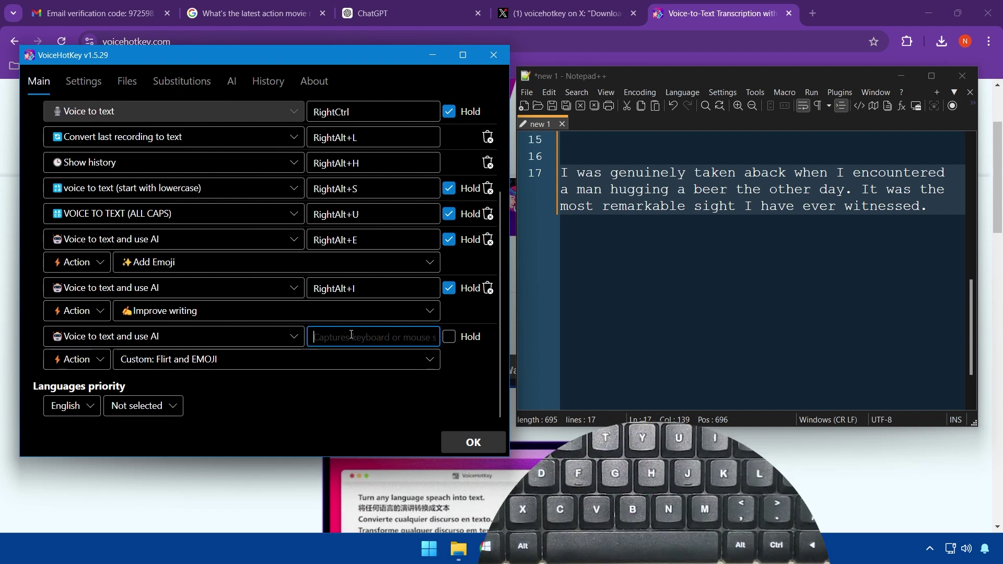
{"action": "key", "text": "alt+c"}
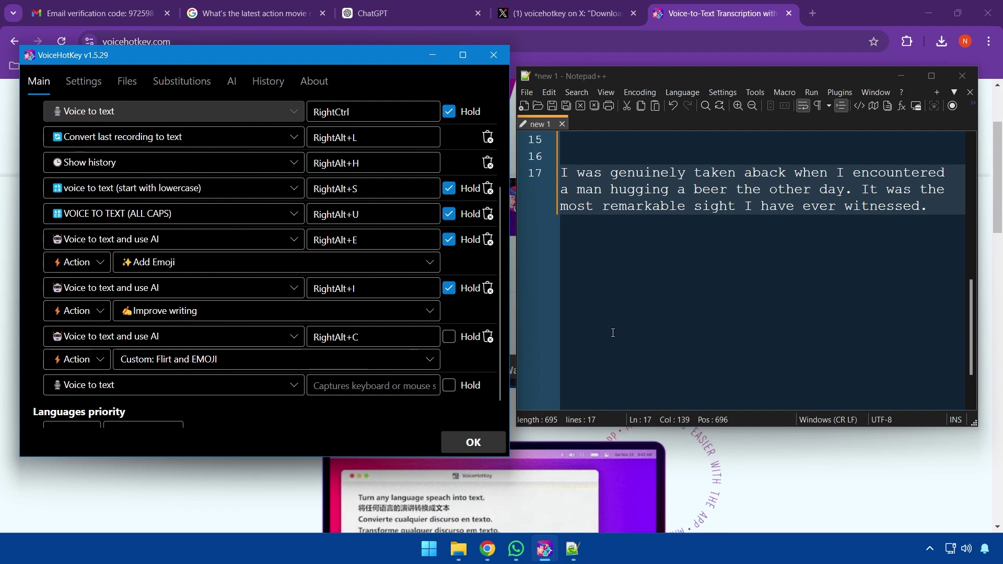
{"action": "left_click", "coordinate": [514, 511]}
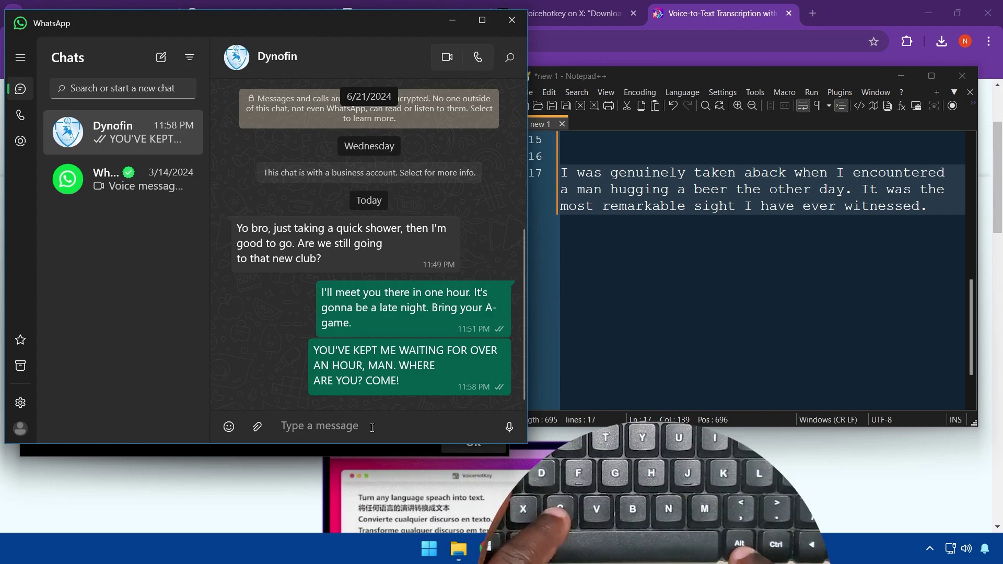
Dictate a dinner-date-tonight message with RightAlt+C and send it in the WhatsApp chat
{"action": "key", "text": "alt+c"}
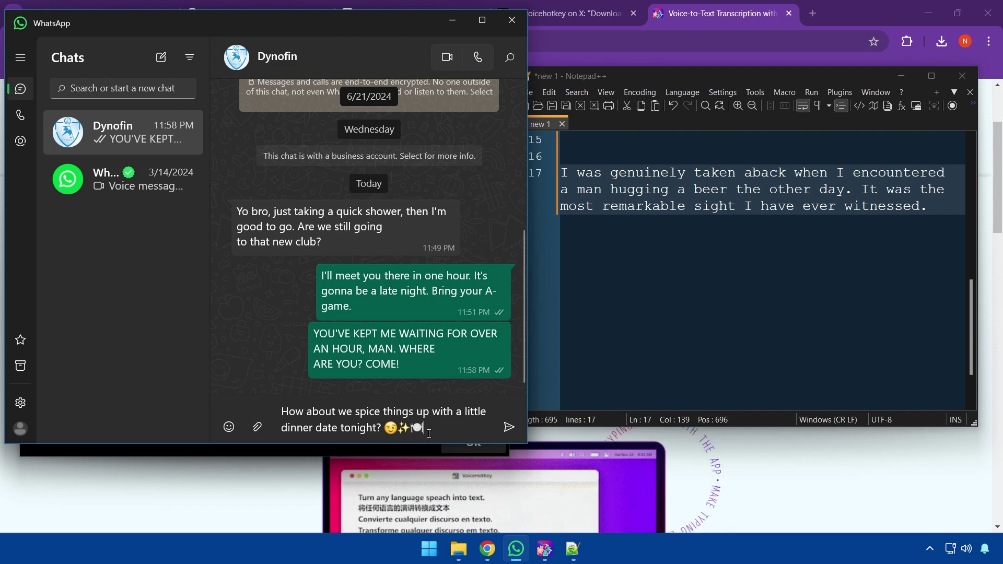
{"action": "key", "text": "Return"}
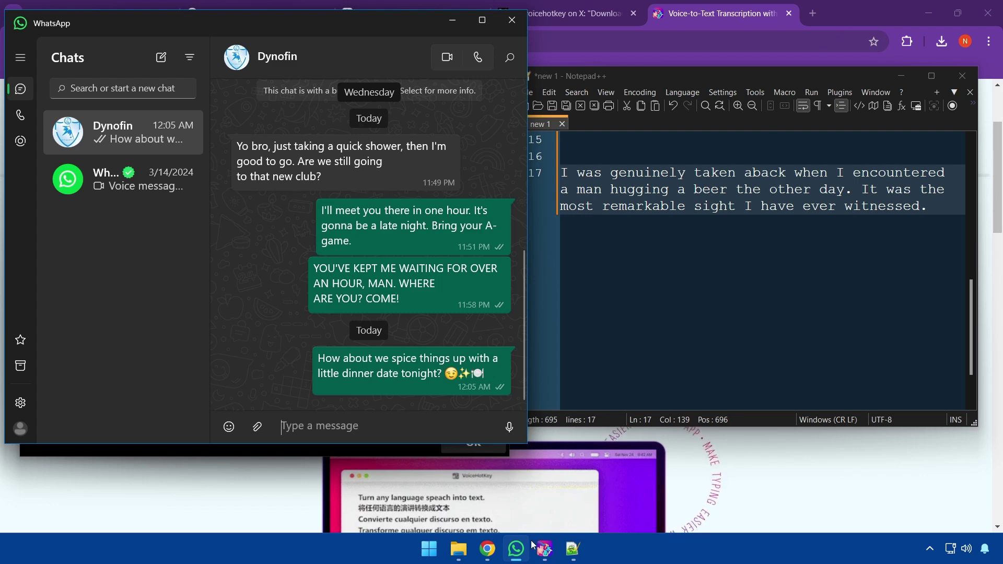
{"action": "left_click", "coordinate": [528, 500]}
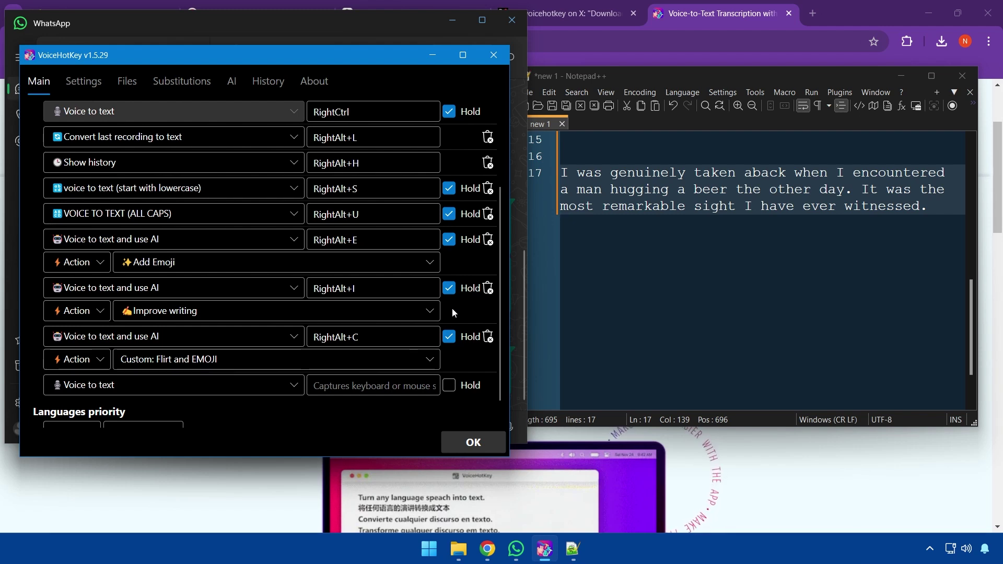
Add blank lines in the note and set the last hotkey row to Voice to text and use AI
{"action": "left_click", "coordinate": [613, 323]}
{"action": "key", "text": "Return"}
{"action": "key", "text": "Return"}
{"action": "key", "text": "Return"}
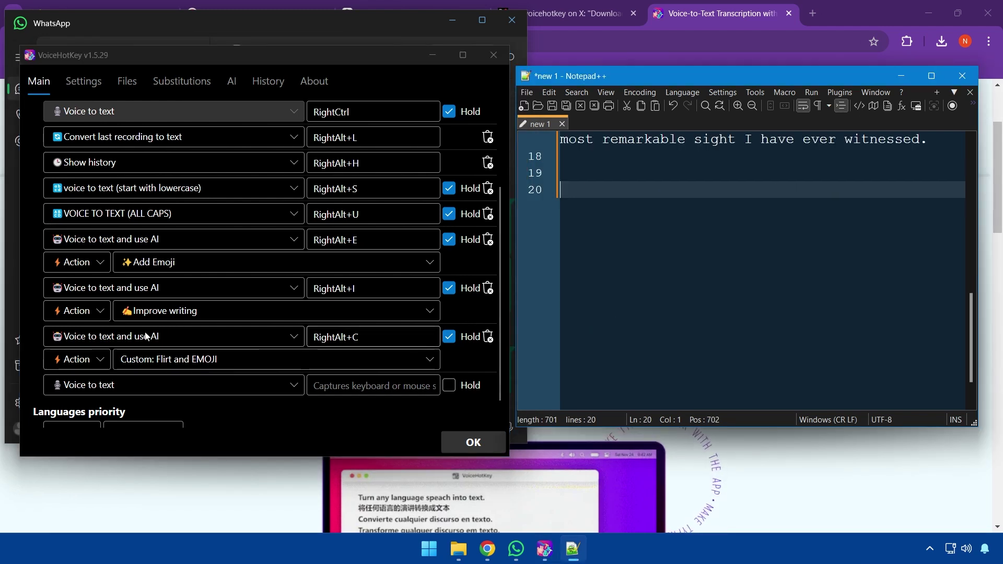
{"action": "scroll", "coordinate": [204, 391], "scroll_direction": "down", "scroll_amount": 1}
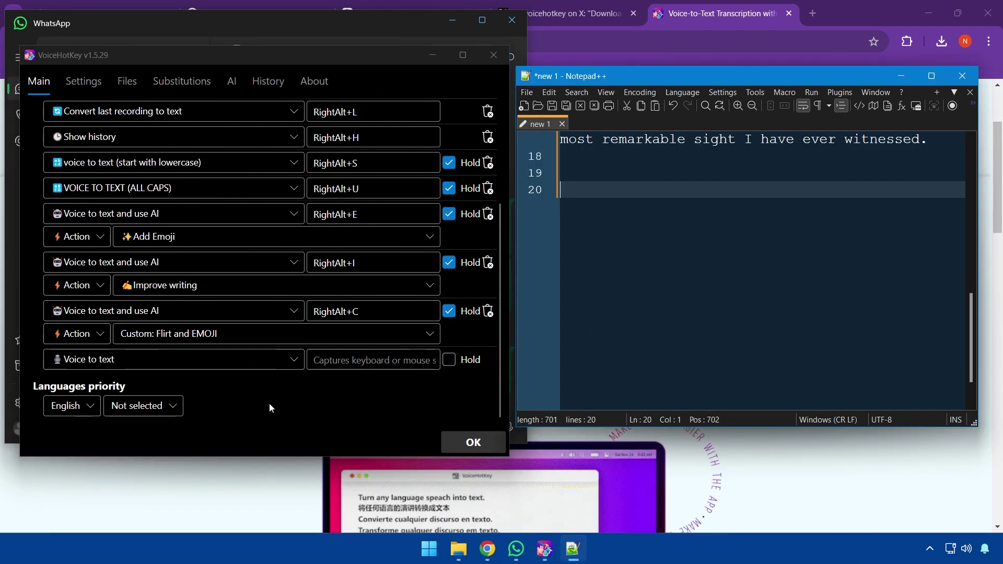
{"action": "left_click", "coordinate": [272, 364]}
{"action": "left_click", "coordinate": [145, 239]}
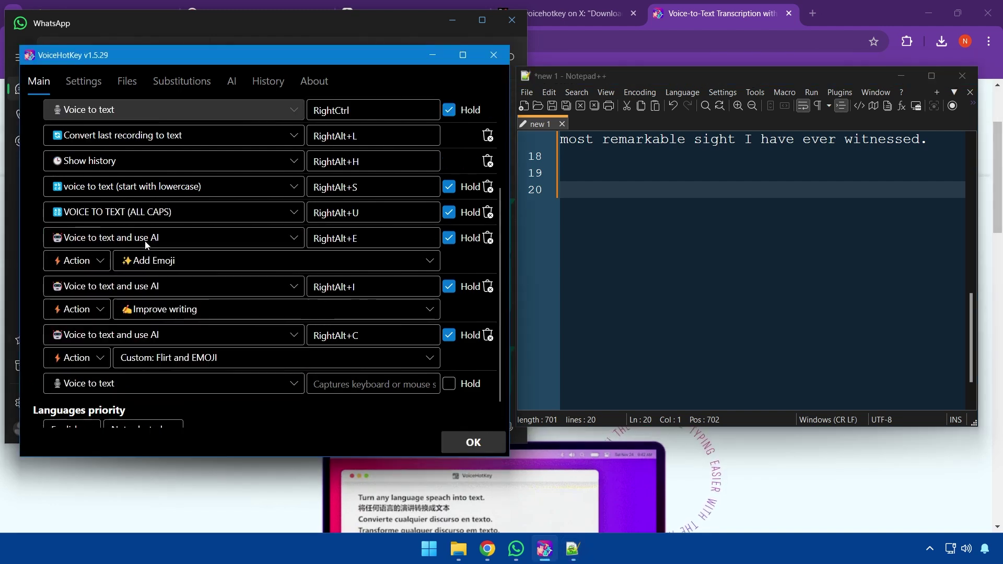
Switch the row's action to Translate with Spanish (Español) as the target language
{"action": "scroll", "coordinate": [227, 339], "scroll_direction": "down", "scroll_amount": 1}
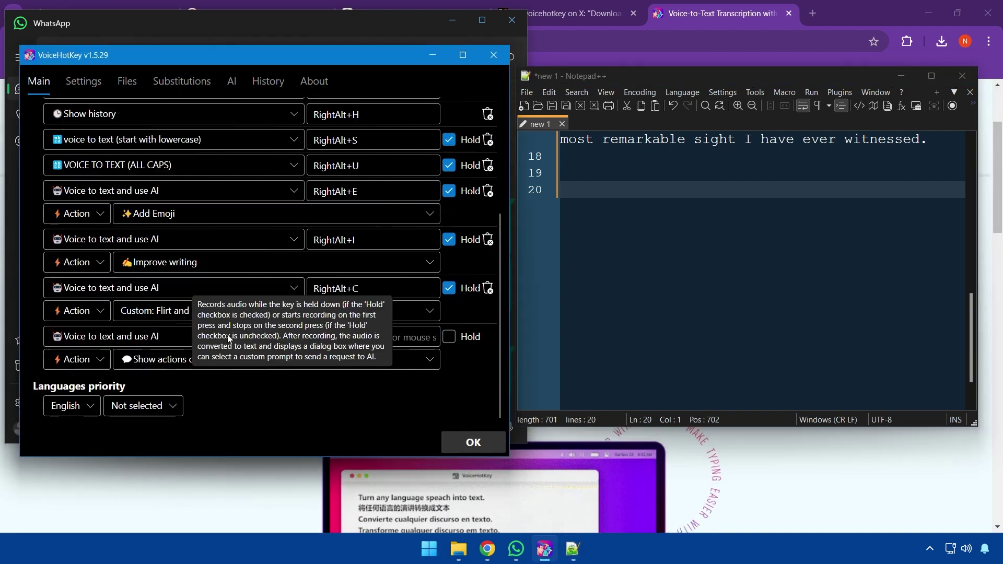
{"action": "left_click", "coordinate": [83, 361]}
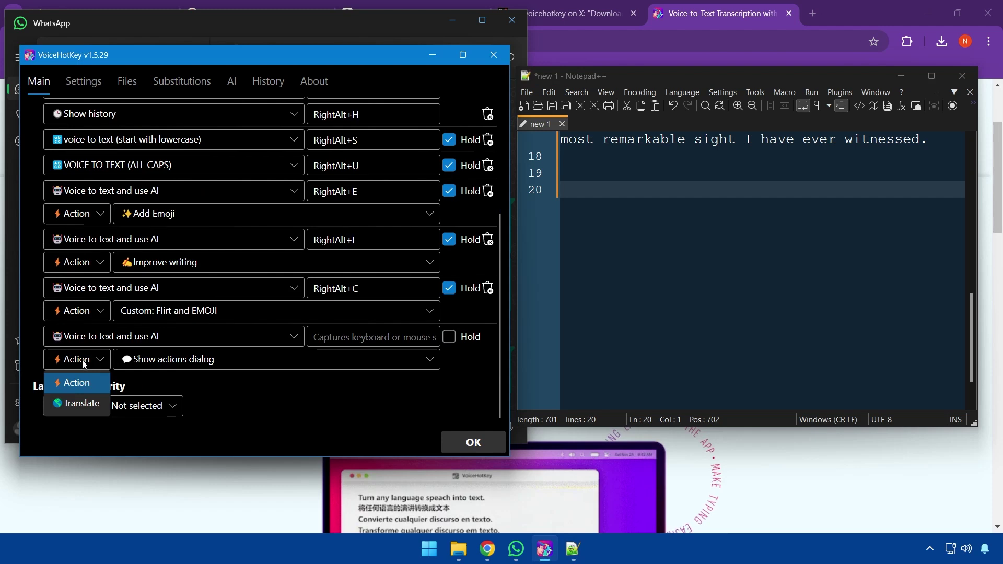
{"action": "left_click", "coordinate": [91, 386]}
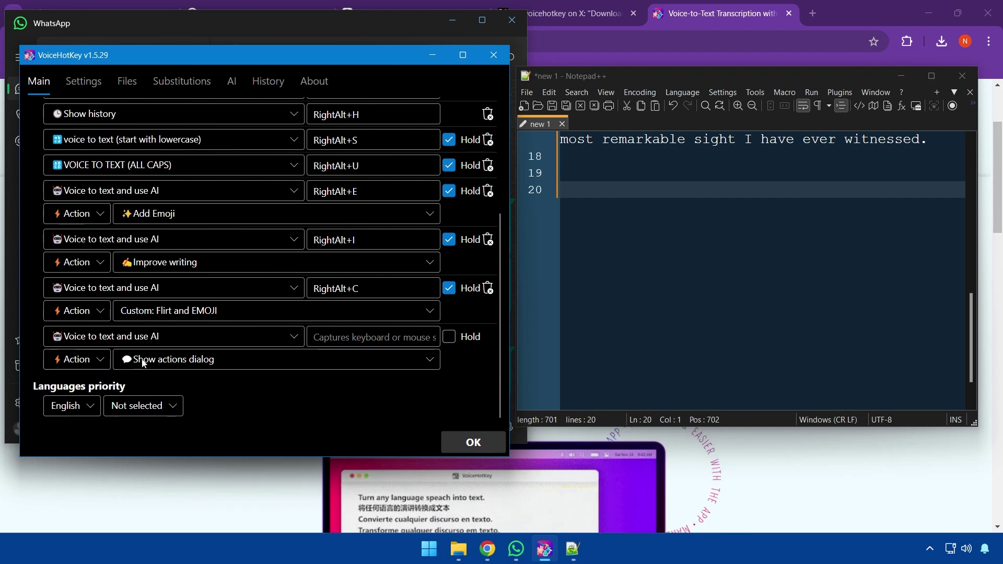
{"action": "scroll", "coordinate": [141, 360], "scroll_direction": "up", "scroll_amount": 2}
{"action": "left_click", "coordinate": [144, 360]}
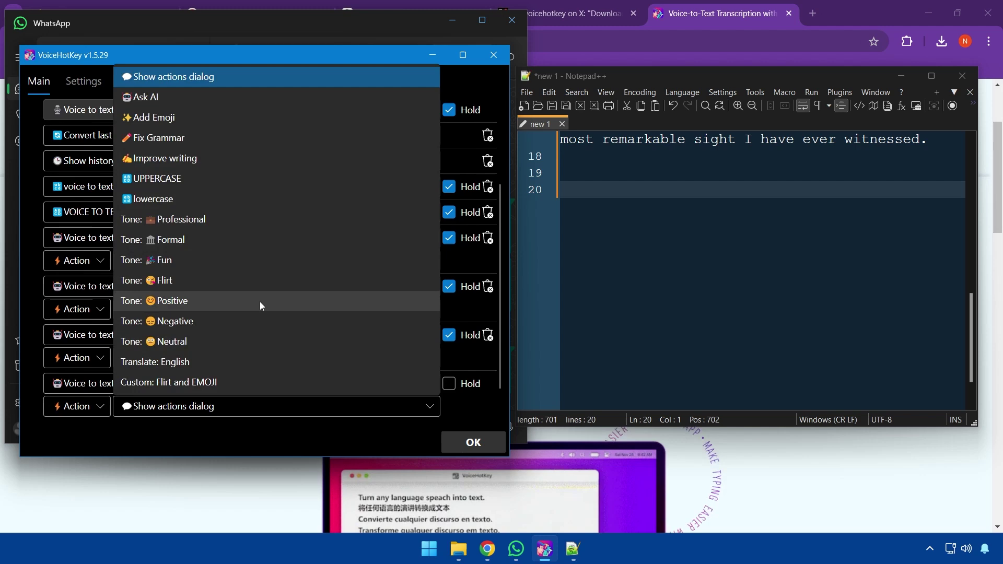
{"action": "left_click", "coordinate": [472, 418]}
{"action": "left_click", "coordinate": [76, 408]}
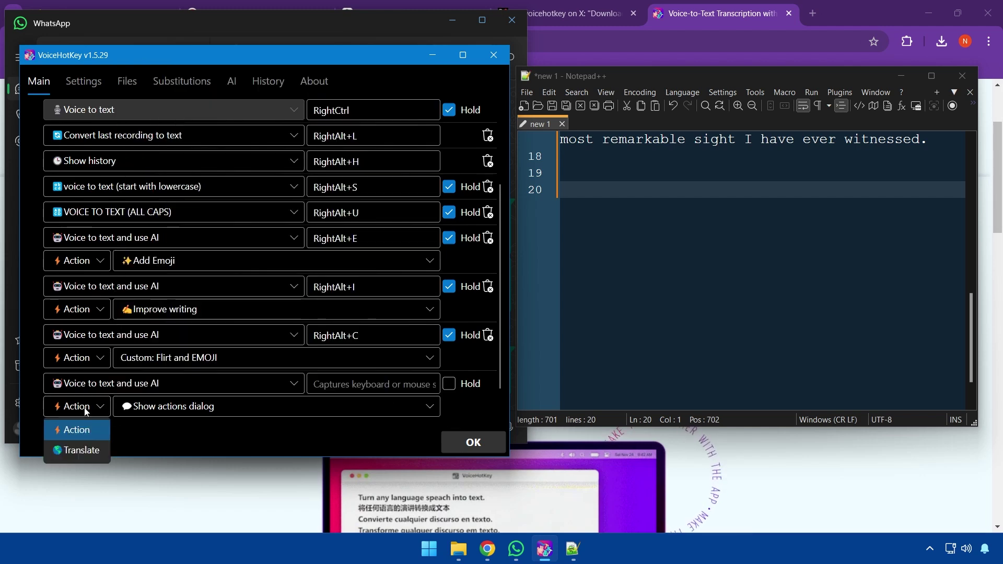
{"action": "left_click", "coordinate": [86, 452]}
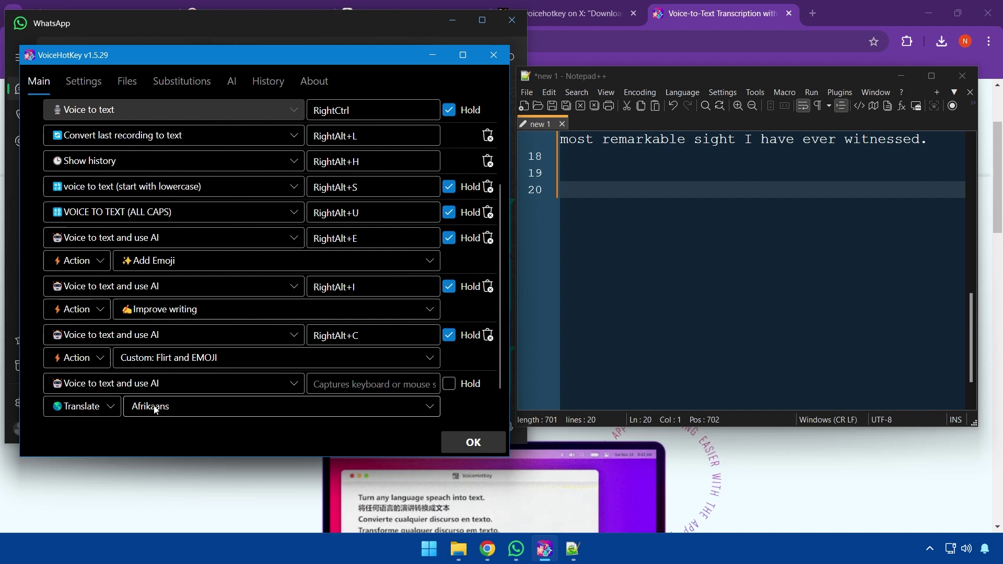
{"action": "left_click", "coordinate": [156, 409]}
{"action": "scroll", "coordinate": [171, 334], "scroll_direction": "down", "scroll_amount": 5}
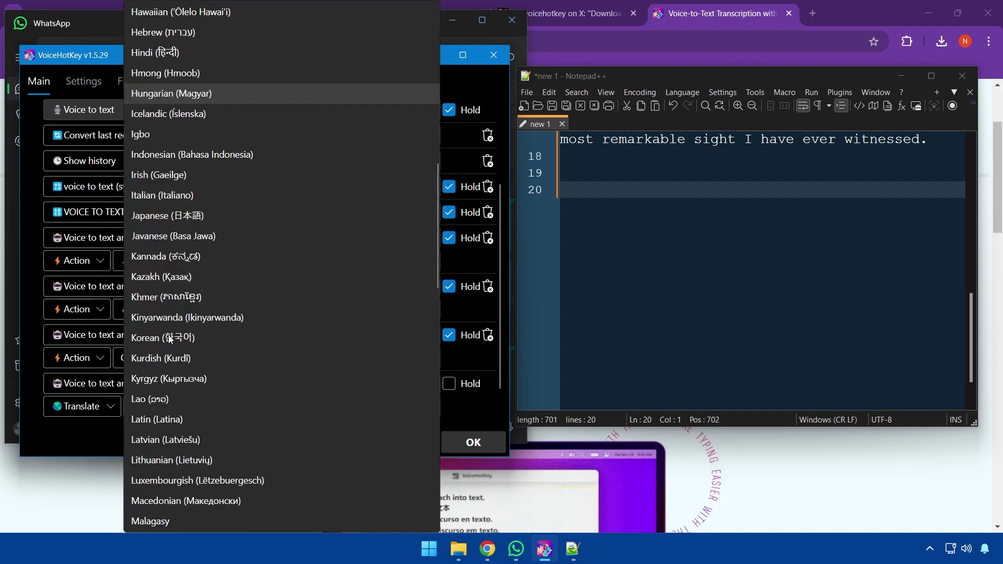
{"action": "scroll", "coordinate": [167, 334], "scroll_direction": "down", "scroll_amount": 15}
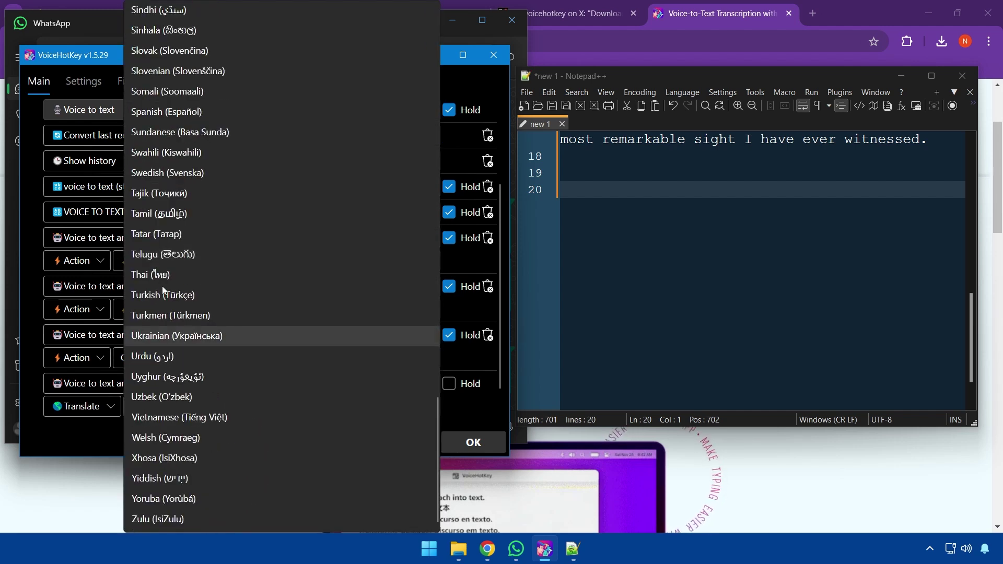
{"action": "left_click", "coordinate": [170, 113]}
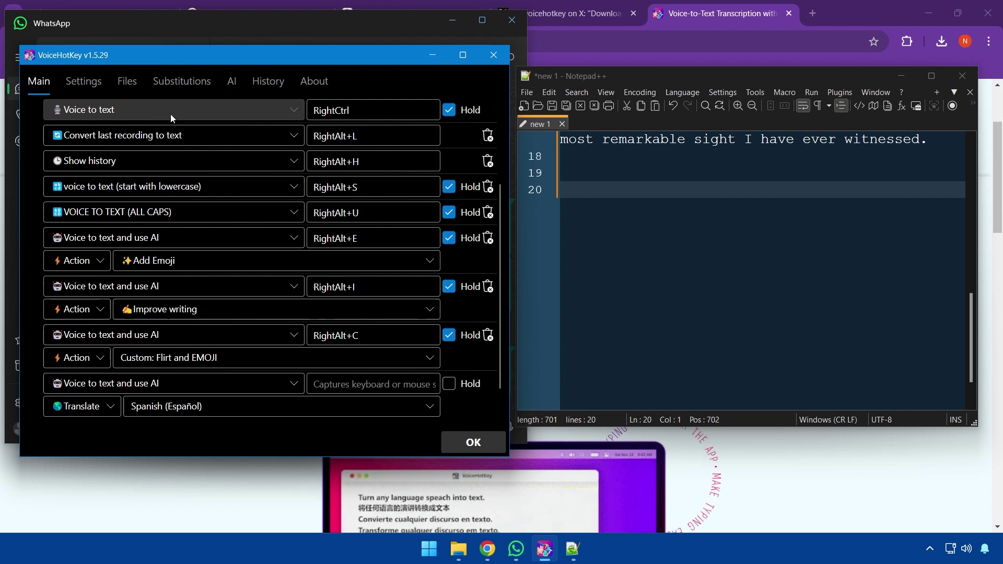
Assign RightAlt+T as the translate hotkey's shortcut and enable Hold
{"action": "left_click", "coordinate": [375, 385]}
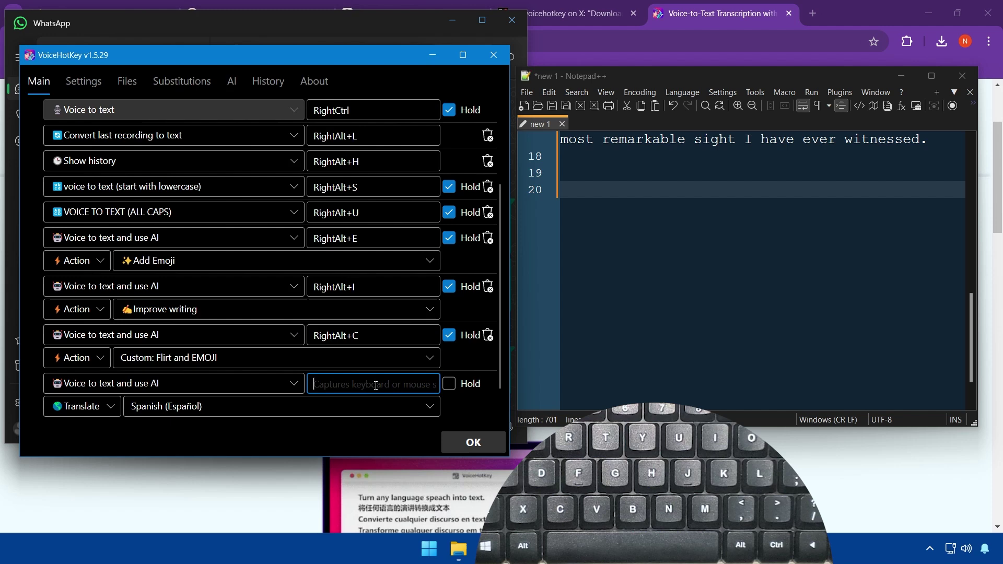
{"action": "key", "text": "Alt_R"}
{"action": "key", "text": "t"}
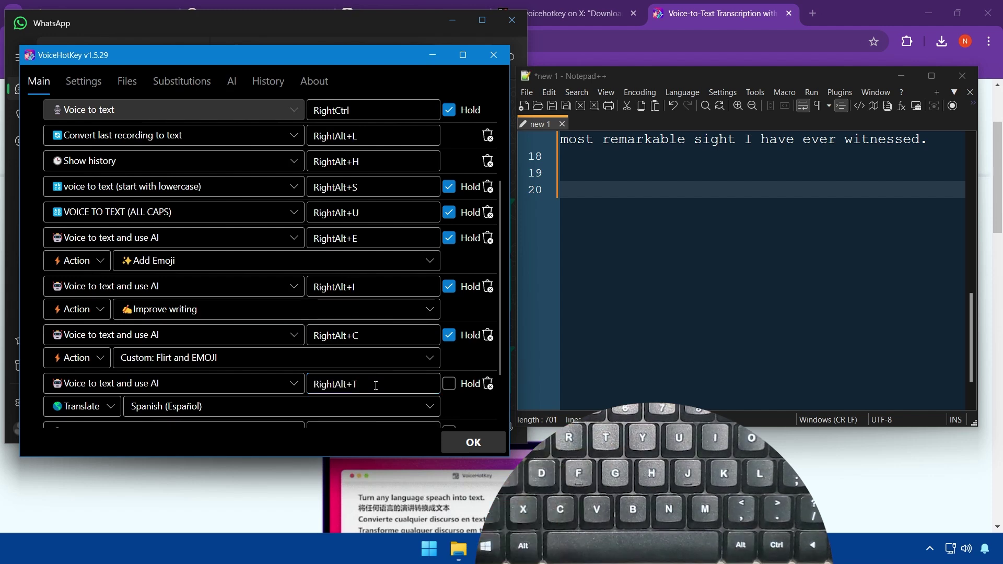
{"action": "left_click", "coordinate": [453, 389]}
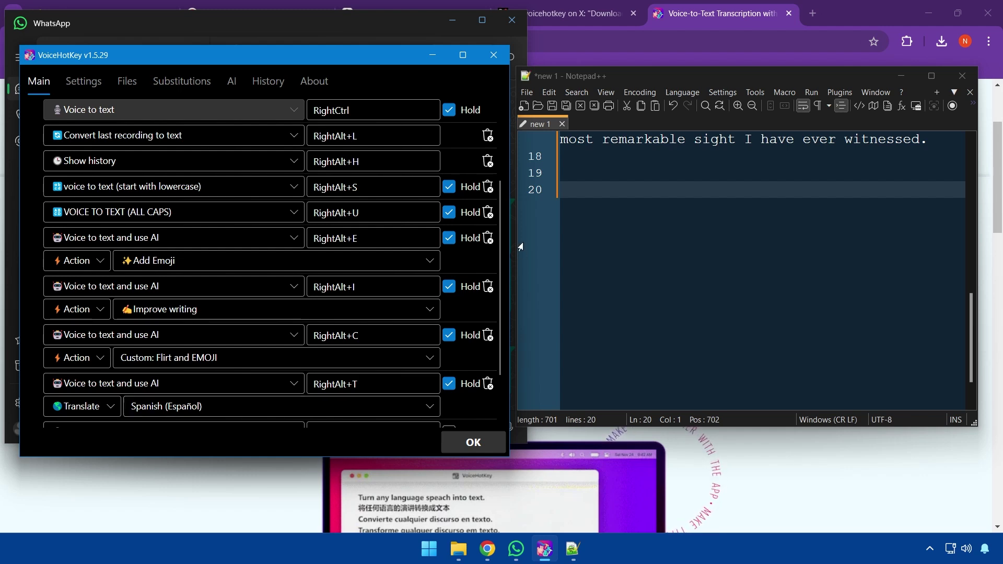
{"action": "left_click", "coordinate": [605, 193]}
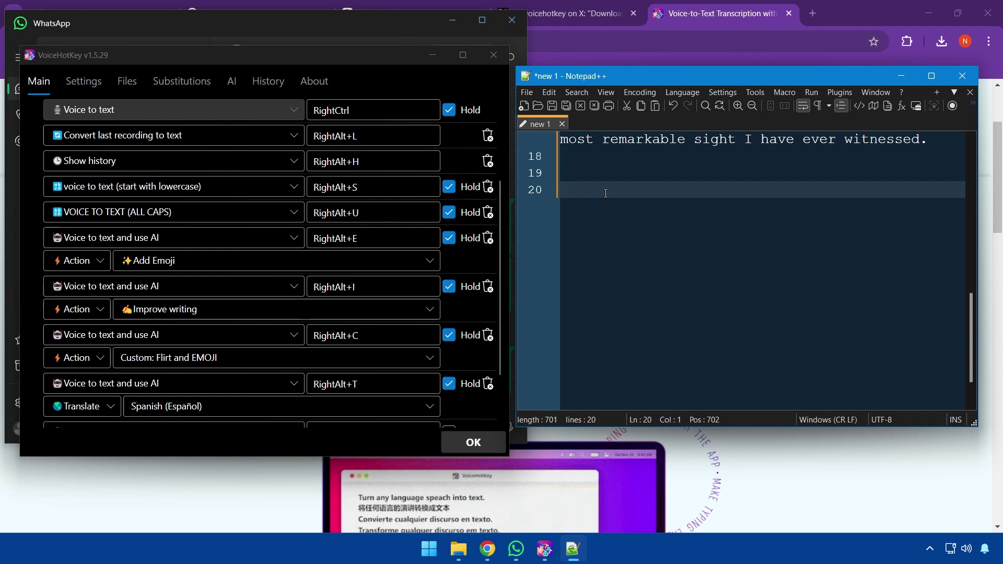
Dictate a sentence that comes out in Spanish: 'Estoy planeando un viaje a España…'
{"action": "key", "text": "Control_R"}
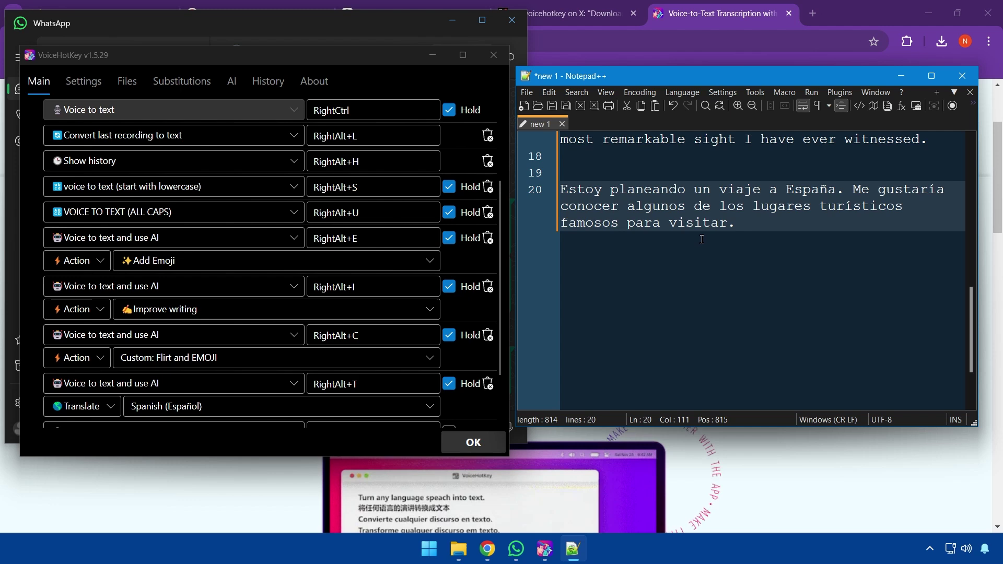
{"action": "scroll", "coordinate": [736, 228], "scroll_direction": "down", "scroll_amount": 1}
{"action": "scroll", "coordinate": [737, 228], "scroll_direction": "up", "scroll_amount": 1}
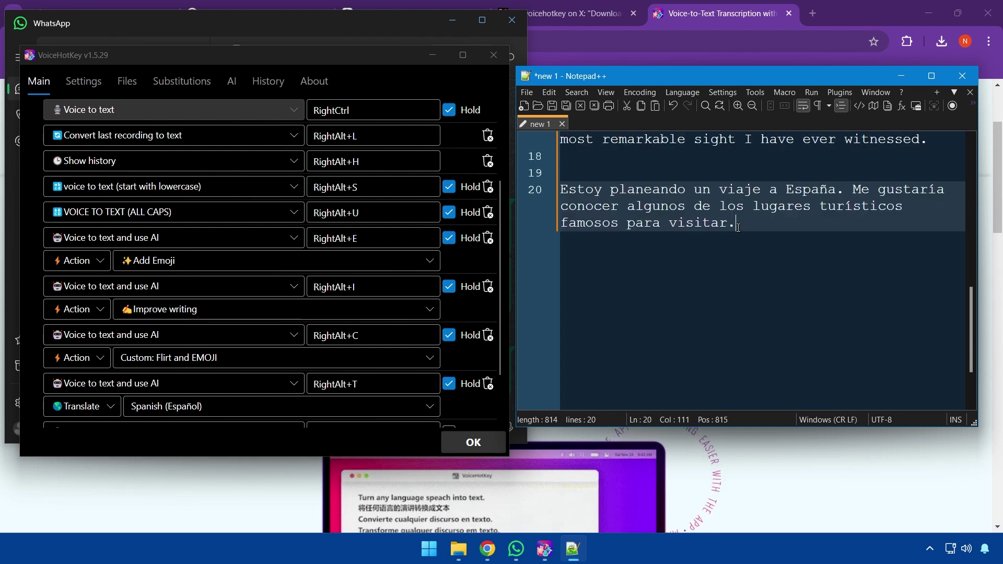
Insert blank lines after the sentence ending "witnessed." on line 17
{"action": "left_click", "coordinate": [929, 142]}
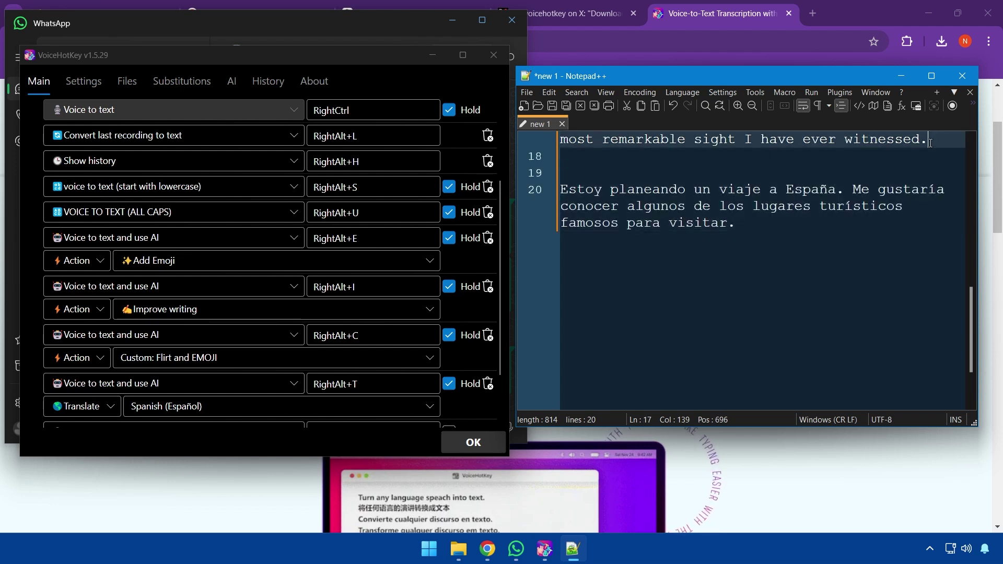
{"action": "key", "text": "Return"}
{"action": "key", "text": "Return"}
{"action": "scroll", "coordinate": [722, 276], "scroll_direction": "down", "scroll_amount": 1}
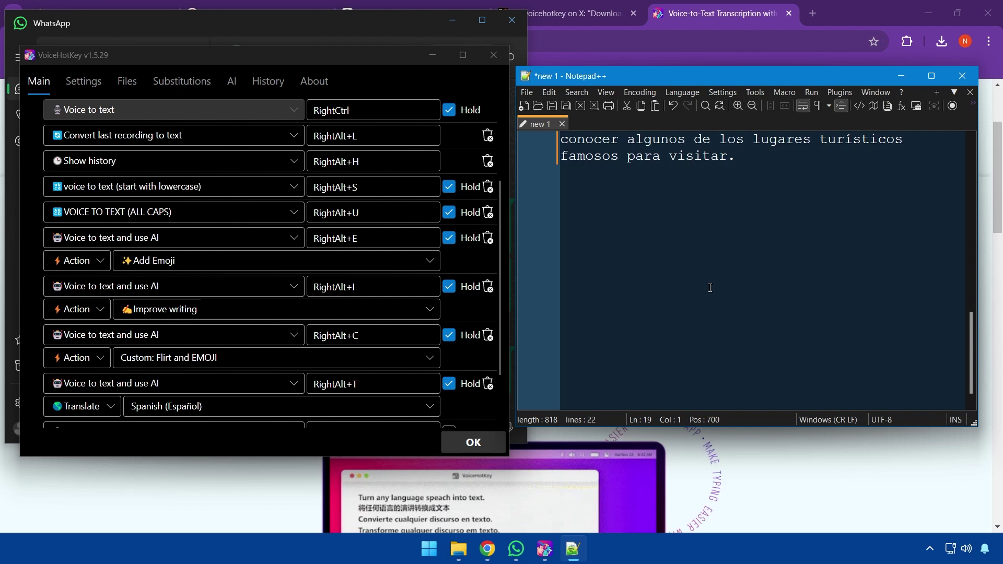
{"action": "scroll", "coordinate": [717, 274], "scroll_direction": "up", "scroll_amount": 1}
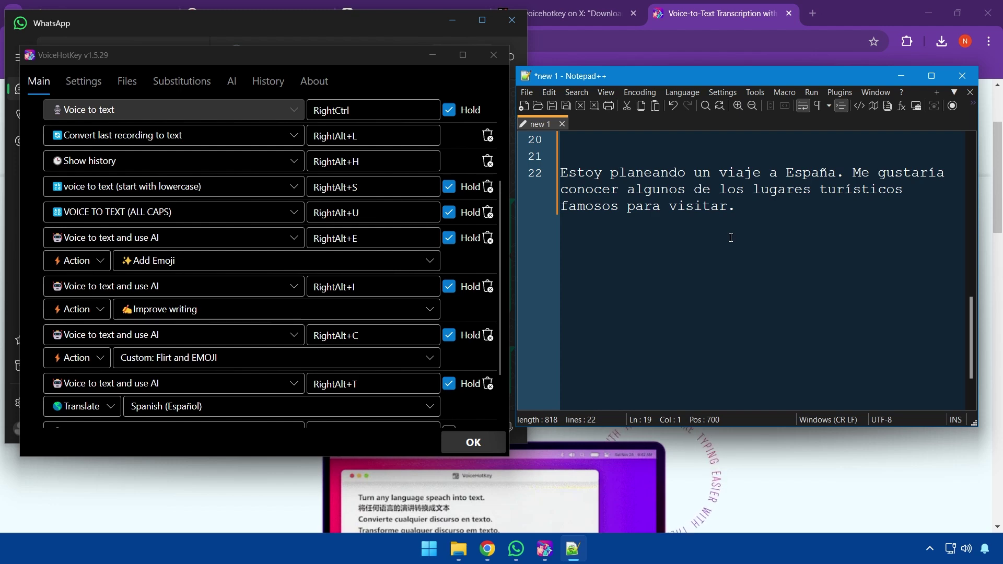
Set the new hotkey row's type to Copy text and use AI
{"action": "left_click", "coordinate": [573, 548]}
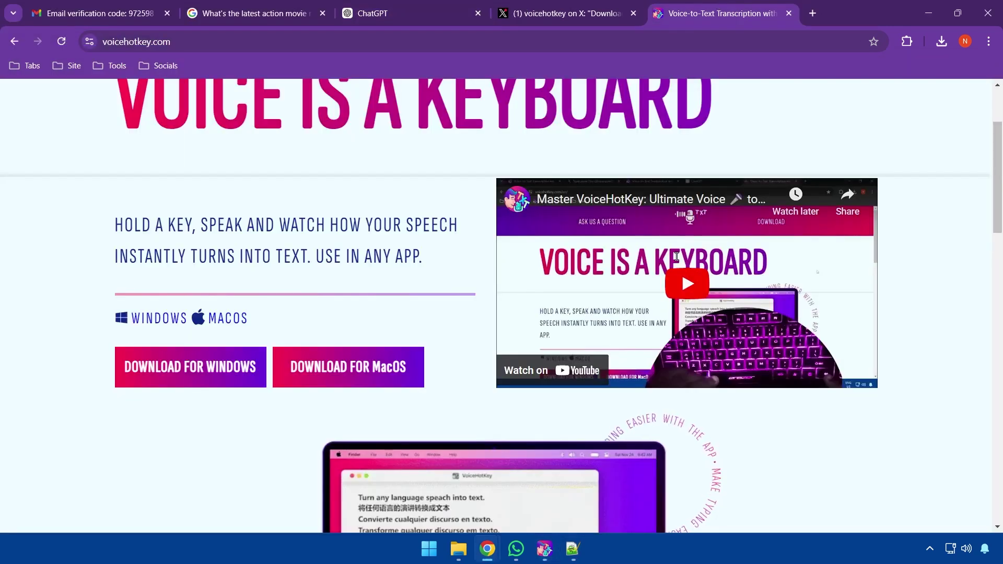
{"action": "left_click", "coordinate": [544, 548]}
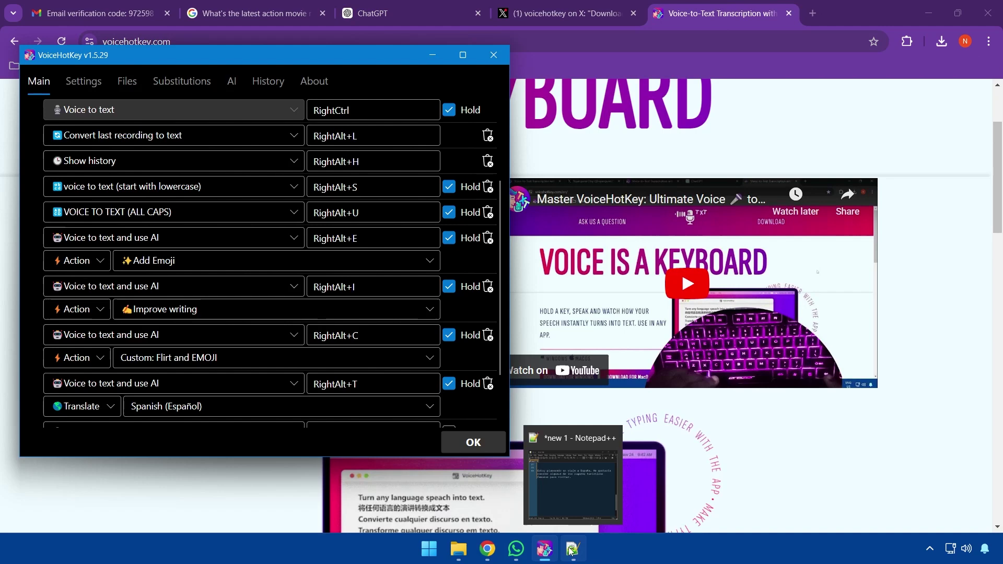
{"action": "left_click", "coordinate": [572, 548]}
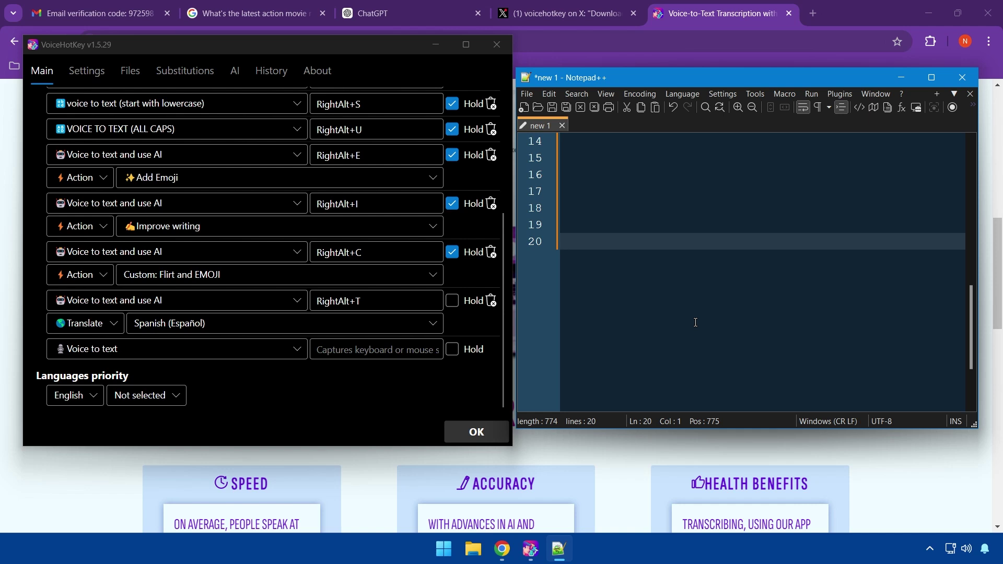
{"action": "left_click", "coordinate": [194, 349]}
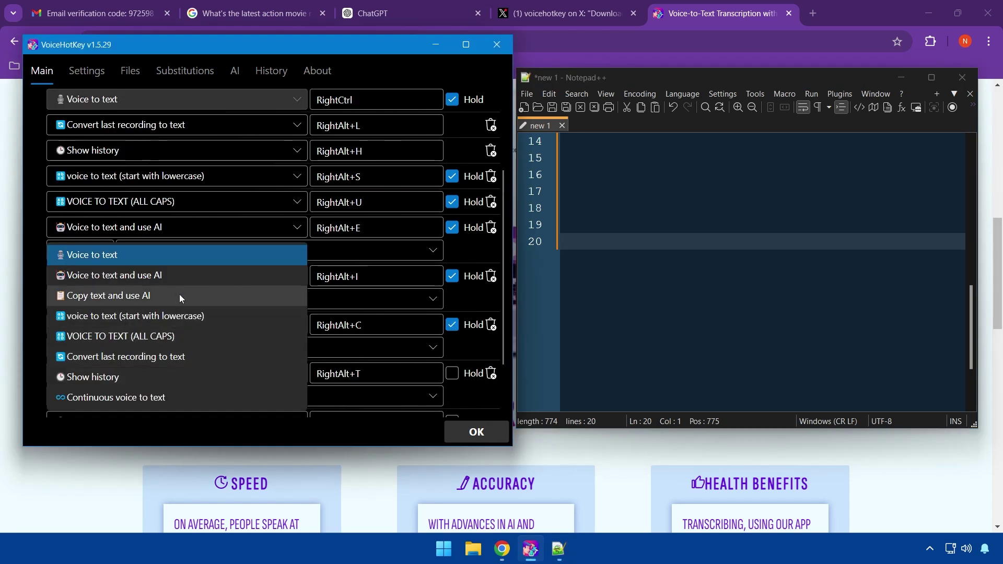
{"action": "key", "text": "Escape"}
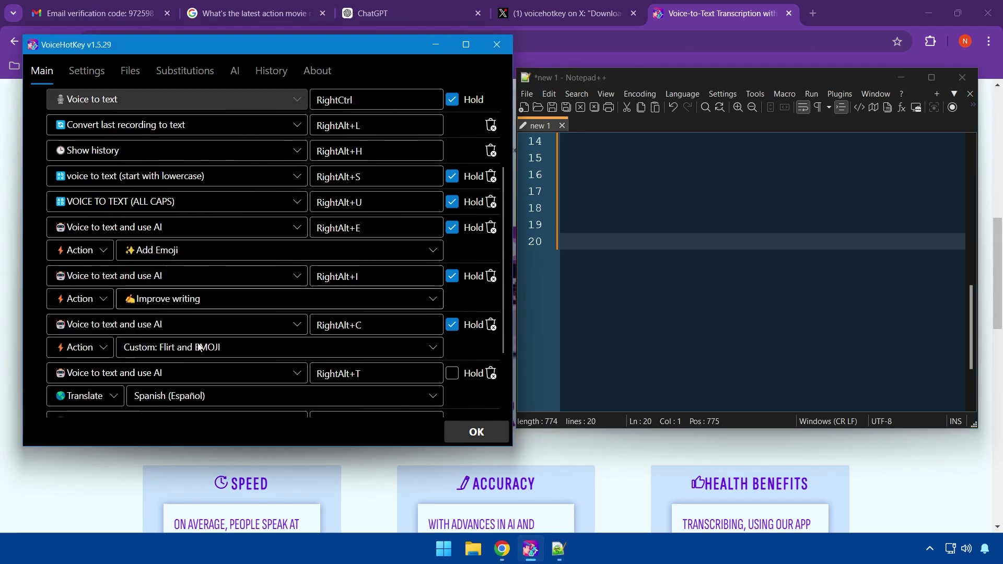
{"action": "scroll", "coordinate": [141, 383], "scroll_direction": "down", "scroll_amount": 3}
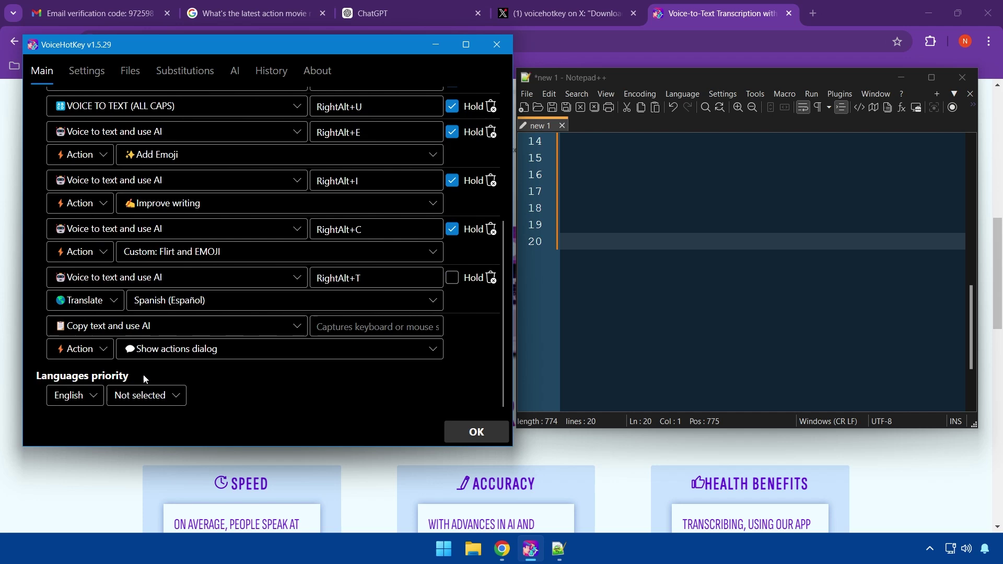
Switch the copy-text hotkey to Translate, targeting Spanish (Español)
{"action": "left_click", "coordinate": [97, 353]}
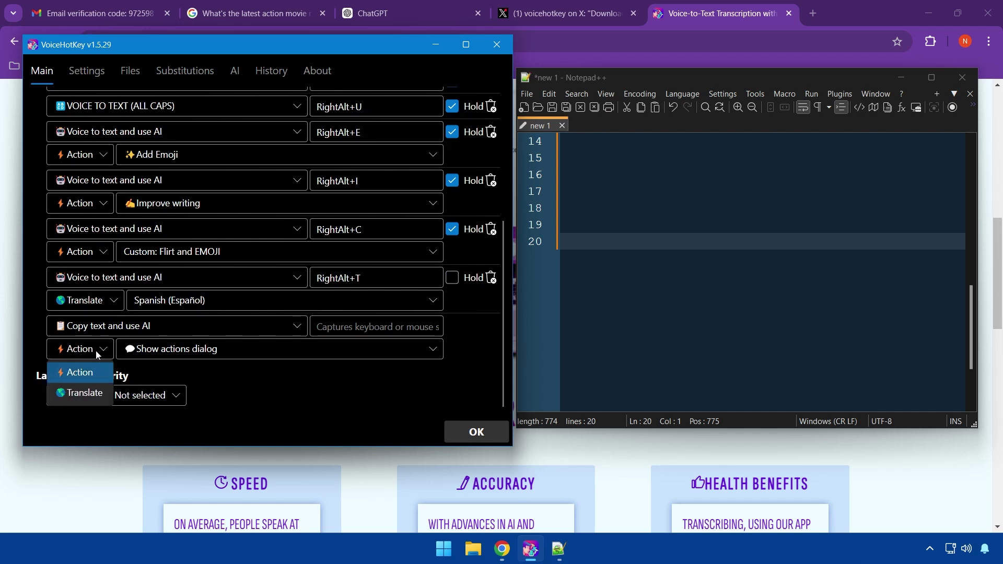
{"action": "left_click", "coordinate": [81, 392]}
{"action": "scroll", "coordinate": [168, 349], "scroll_direction": "up", "scroll_amount": 3}
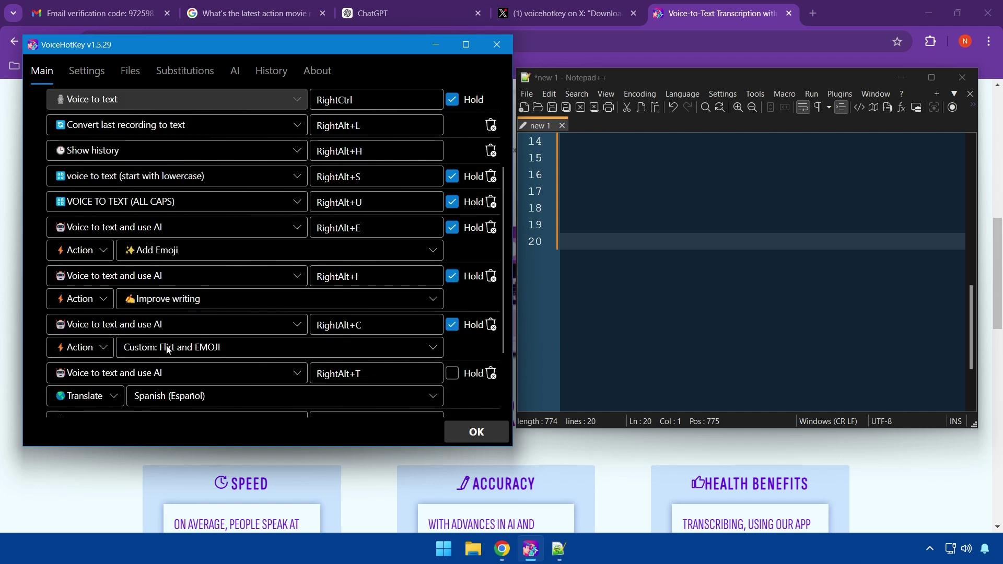
{"action": "left_click", "coordinate": [168, 349]}
{"action": "scroll", "coordinate": [178, 331], "scroll_direction": "down", "scroll_amount": 10}
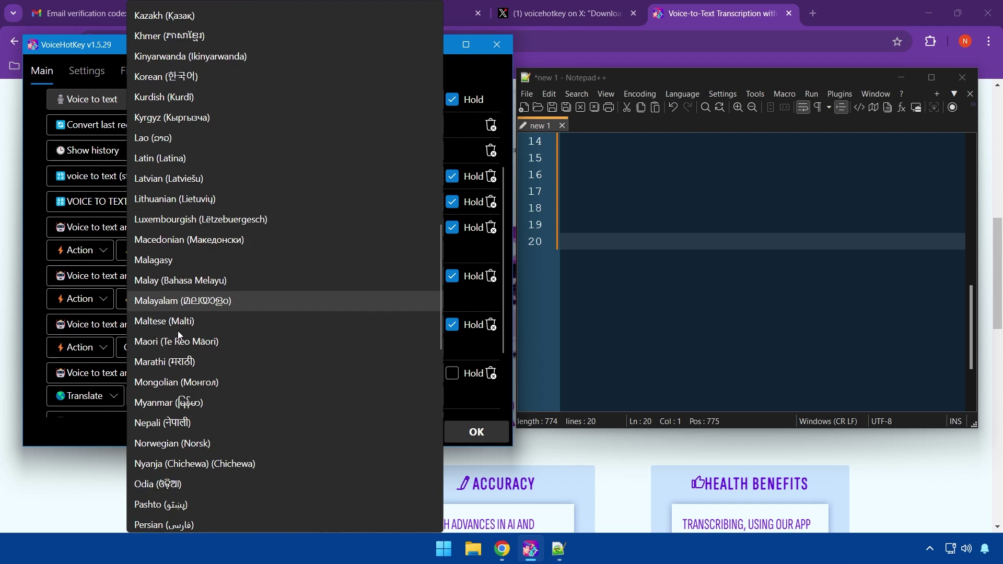
{"action": "scroll", "coordinate": [178, 331], "scroll_direction": "down", "scroll_amount": 5}
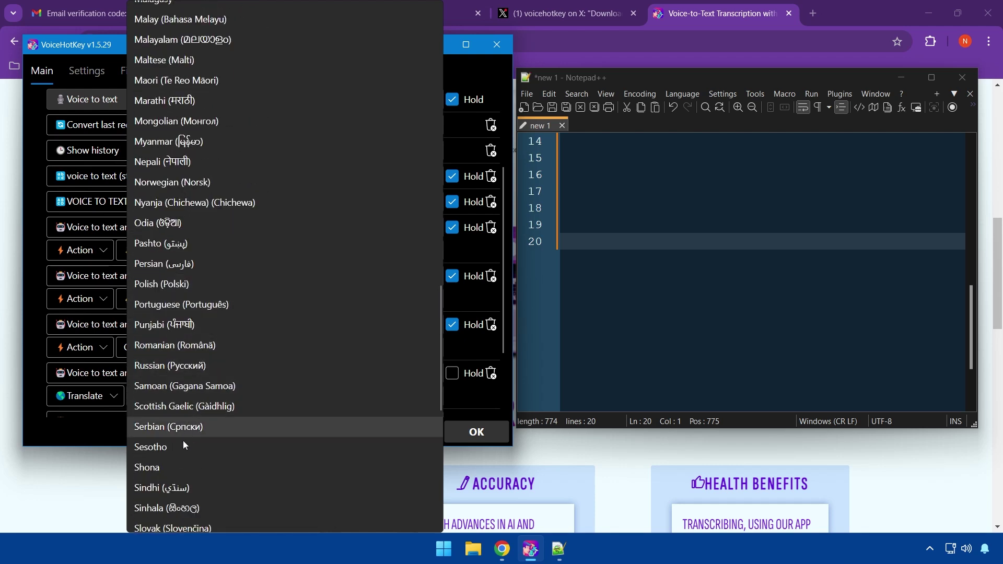
{"action": "scroll", "coordinate": [182, 449], "scroll_direction": "down", "scroll_amount": 2}
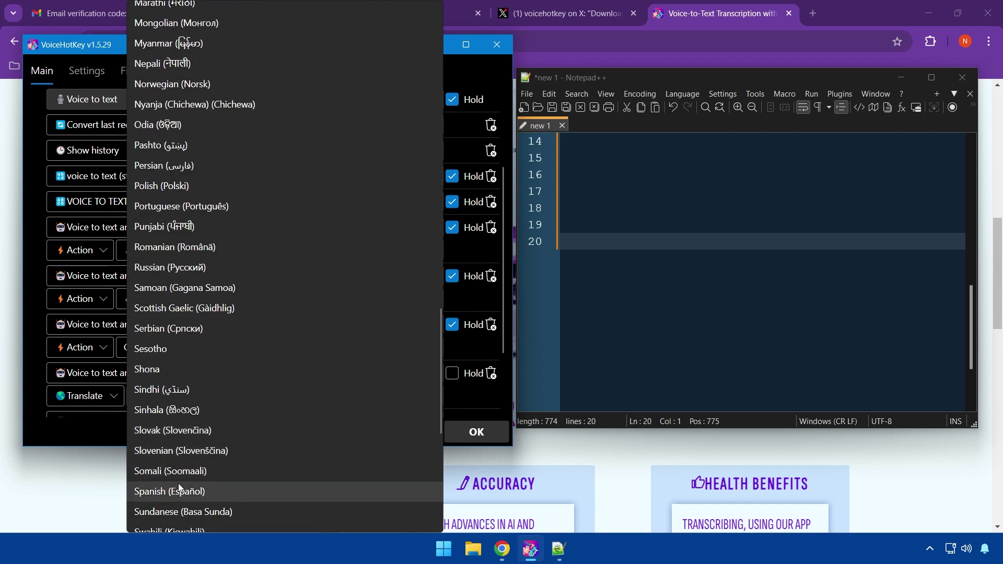
{"action": "left_click", "coordinate": [178, 491]}
{"action": "scroll", "coordinate": [322, 400], "scroll_direction": "down", "scroll_amount": 2}
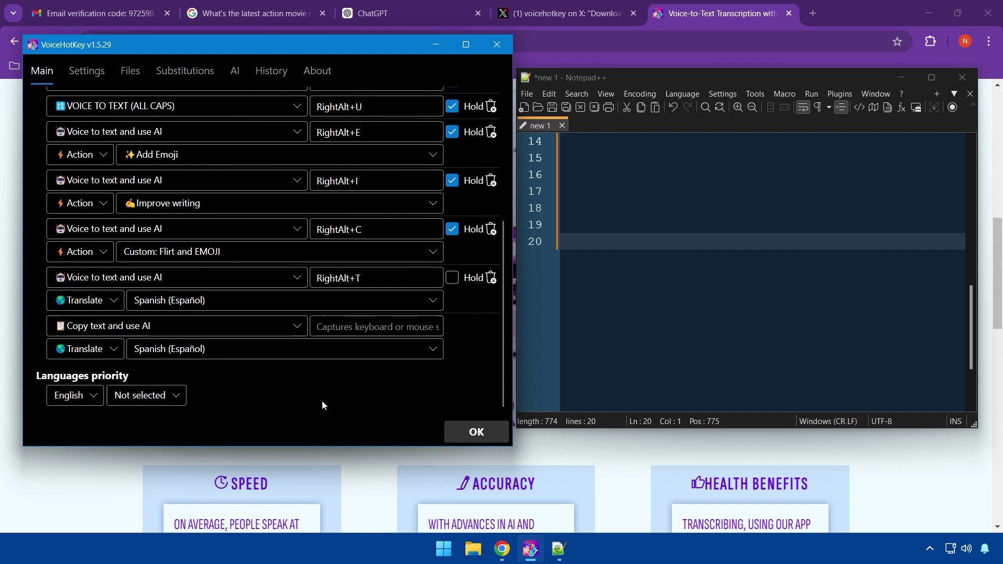
Assign RightAlt+V as the copy-translate hotkey's shortcut
{"action": "left_click", "coordinate": [364, 328]}
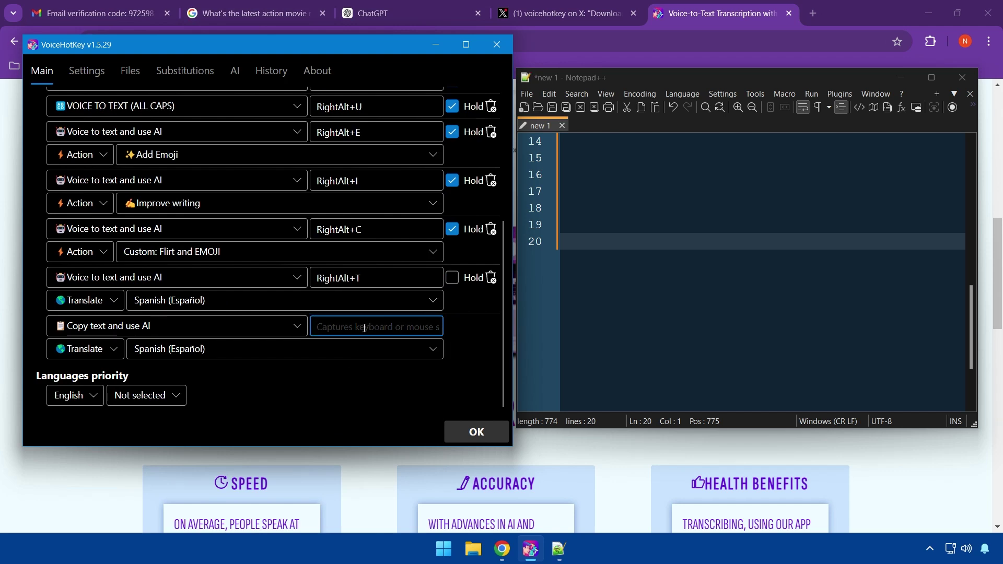
{"action": "key", "text": "Alt_R"}
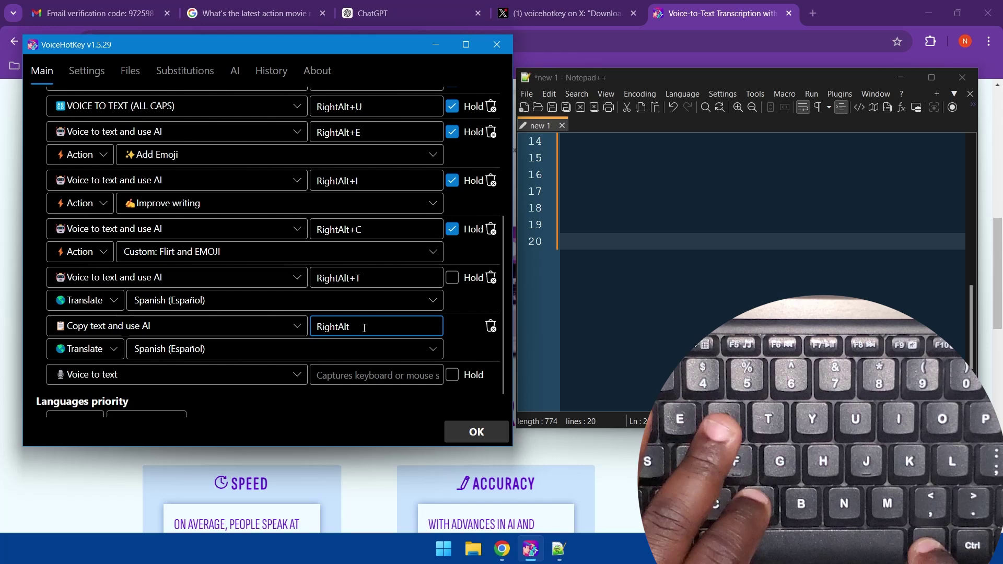
{"action": "key", "text": "v"}
{"action": "scroll", "coordinate": [433, 300], "scroll_direction": "down", "scroll_amount": 2}
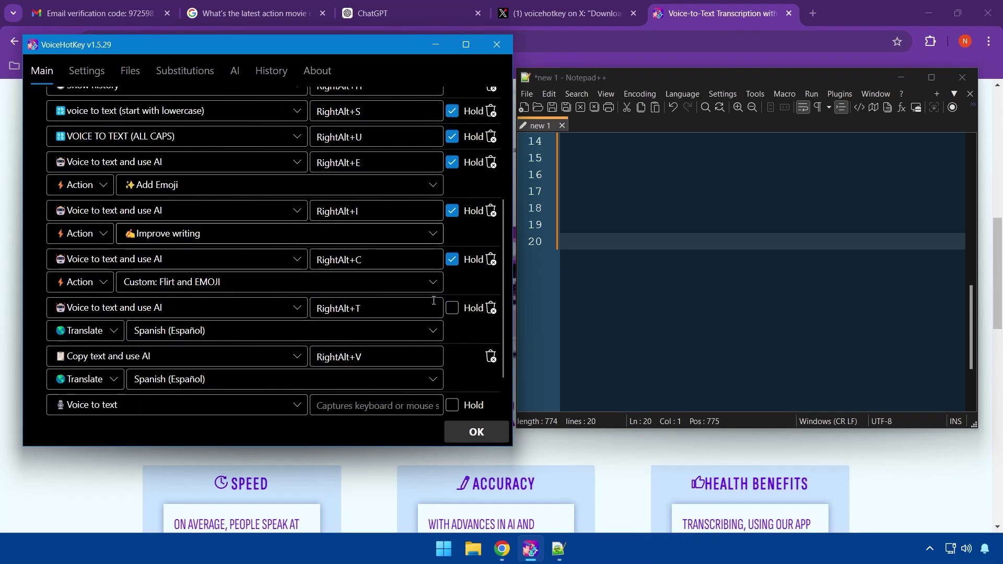
{"action": "scroll", "coordinate": [433, 300], "scroll_direction": "down", "scroll_amount": 2}
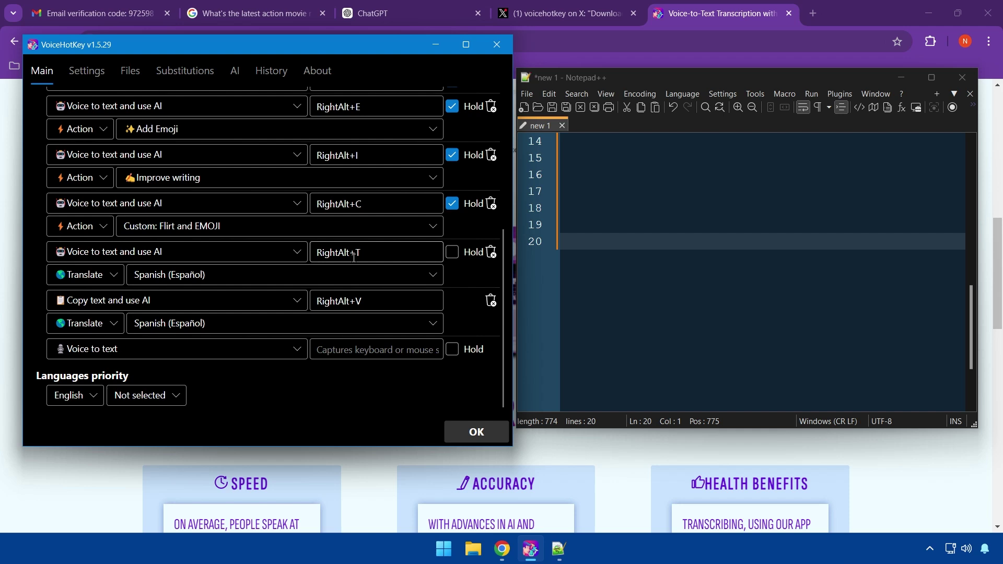
Dictate the quote 'Life is like a camera. Focus on what's important.' into line 20
{"action": "left_click", "coordinate": [652, 254]}
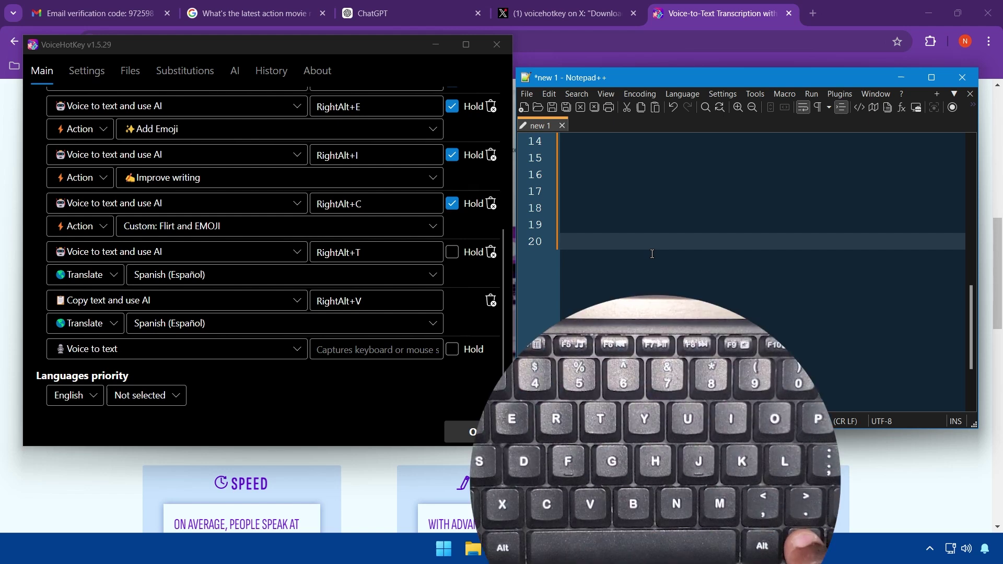
{"action": "key", "text": "Alt_R"}
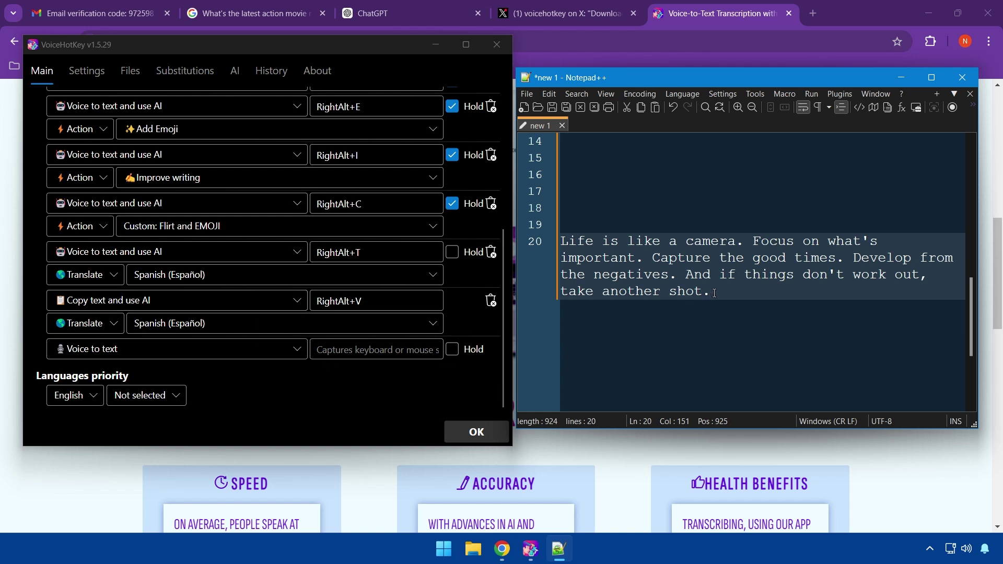
Select the English camera quote and translate it into Spanish with RightAlt+V
{"action": "left_click_drag", "start_coordinate": [714, 292], "coordinate": [563, 241]}
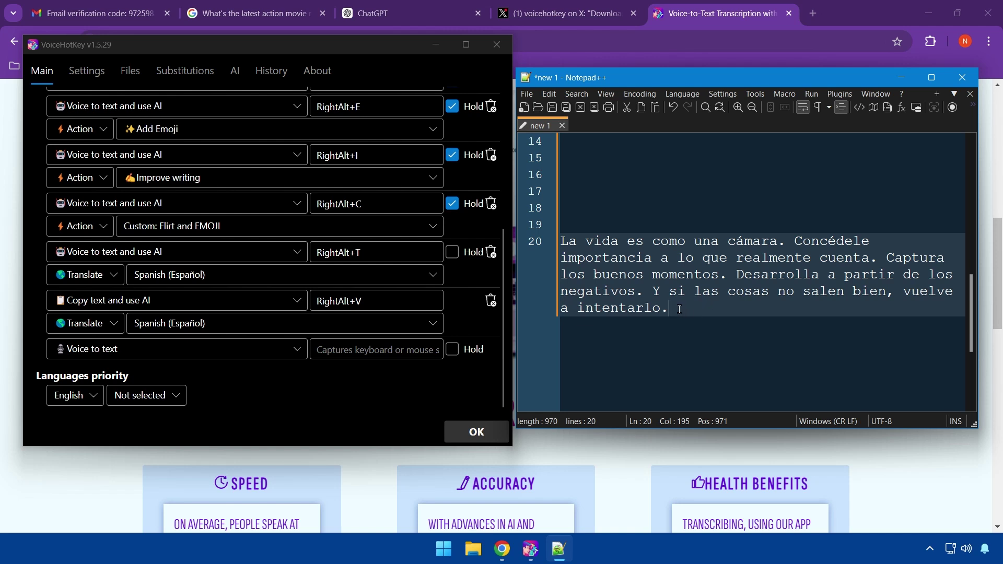
{"action": "left_click_drag", "start_coordinate": [676, 308], "coordinate": [566, 242]}
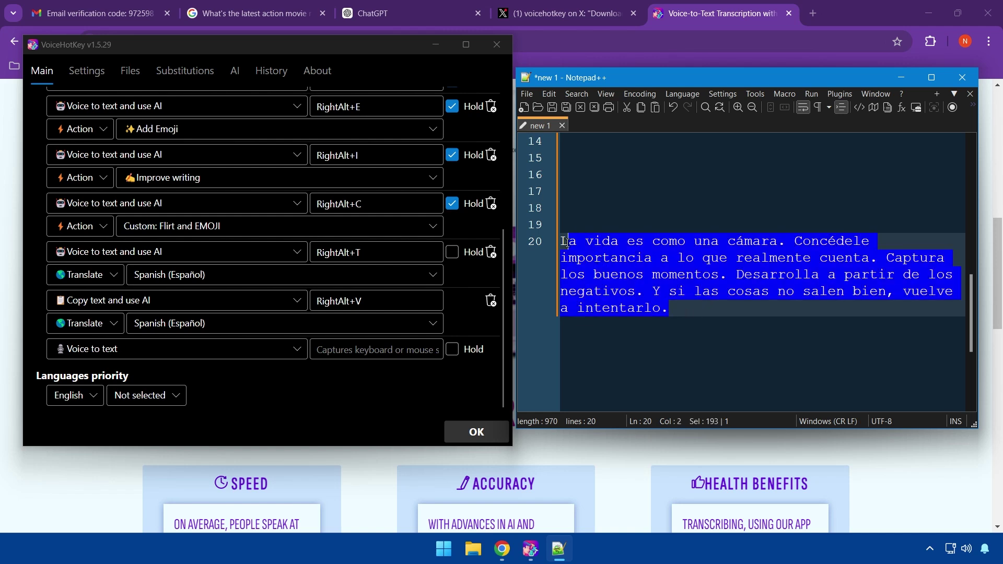
{"action": "left_click", "coordinate": [720, 317]}
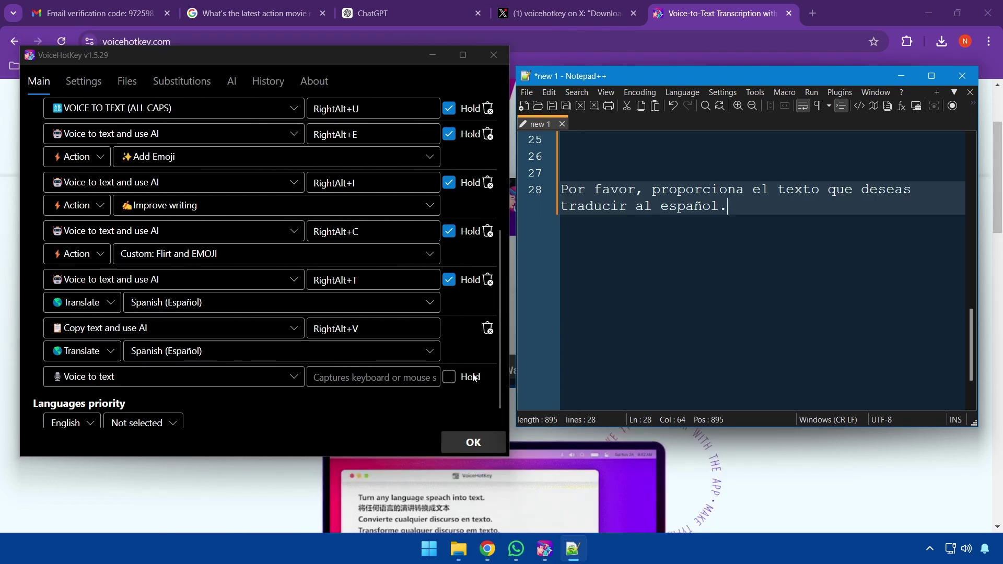
Grant mouse tracking via the red 'Mouse tracking is declined' button and confirm it
{"action": "scroll", "coordinate": [427, 362], "scroll_direction": "up", "scroll_amount": 2}
{"action": "scroll", "coordinate": [429, 346], "scroll_direction": "up", "scroll_amount": 1}
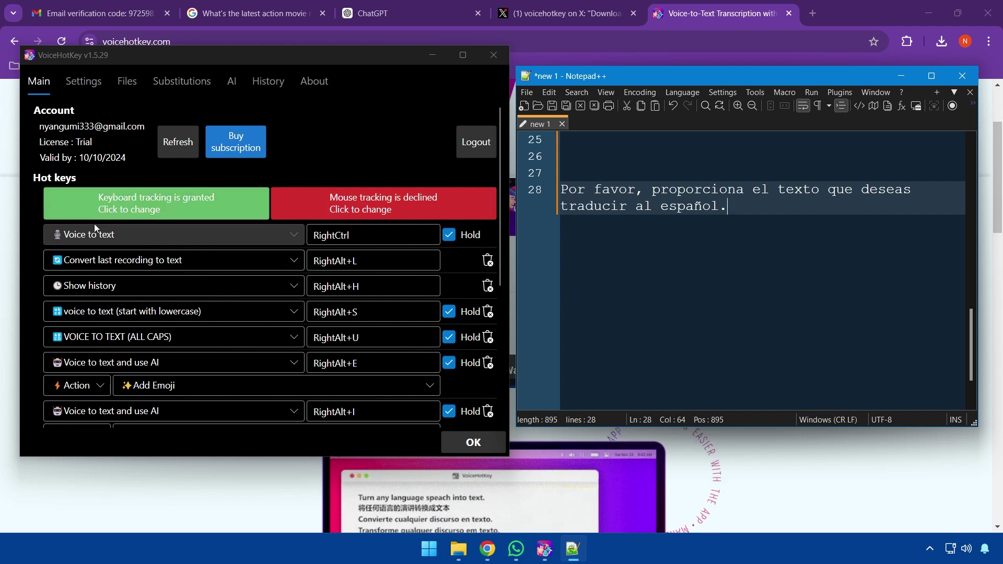
{"action": "left_click", "coordinate": [394, 212]}
{"action": "scroll", "coordinate": [395, 212], "scroll_direction": "down", "scroll_amount": 2}
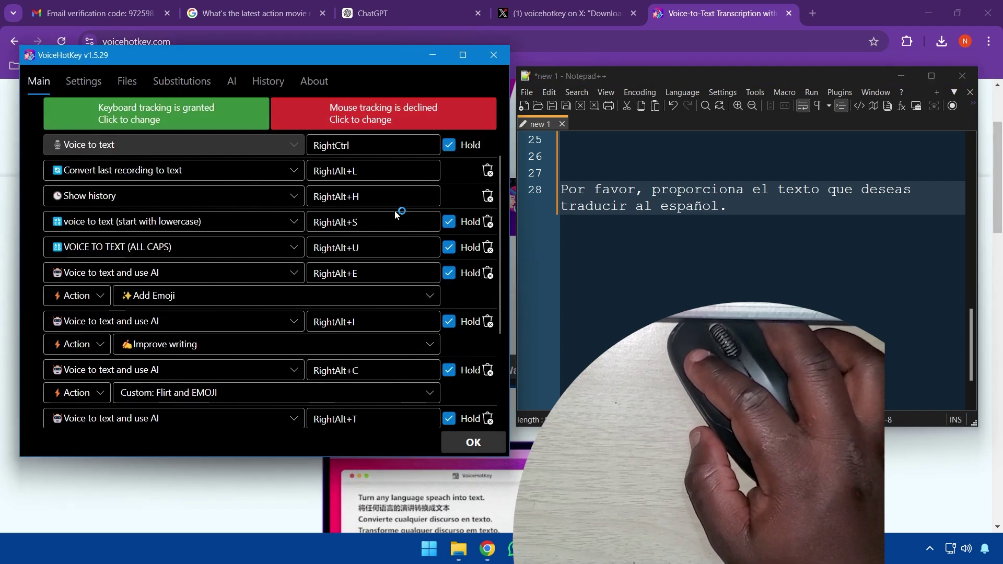
{"action": "left_click", "coordinate": [406, 115]}
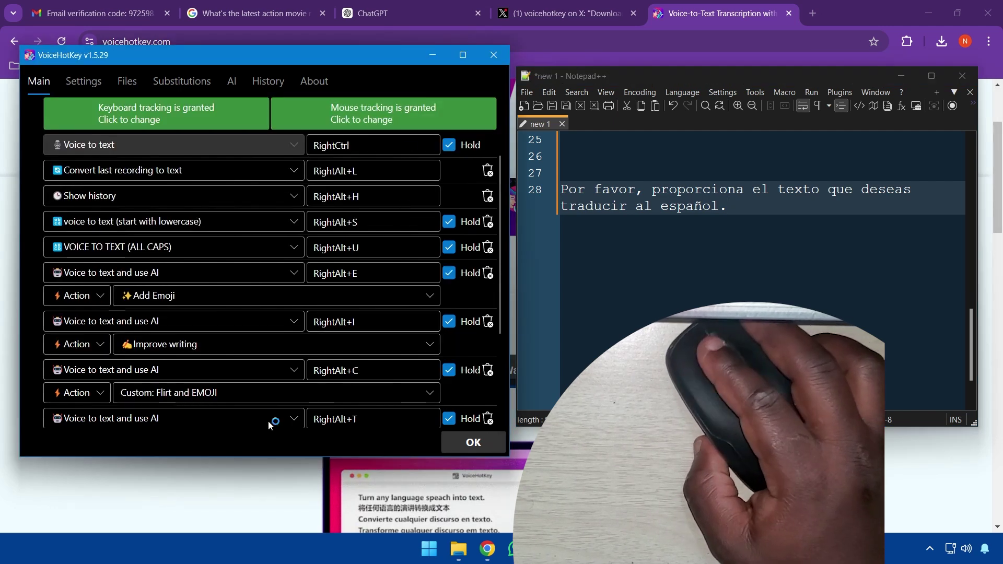
{"action": "scroll", "coordinate": [282, 402], "scroll_direction": "down", "scroll_amount": 2}
Switch between the browser, VoiceHotKey and Notepad++ to get back to the hotkey list
{"action": "scroll", "coordinate": [285, 403], "scroll_direction": "down", "scroll_amount": 1}
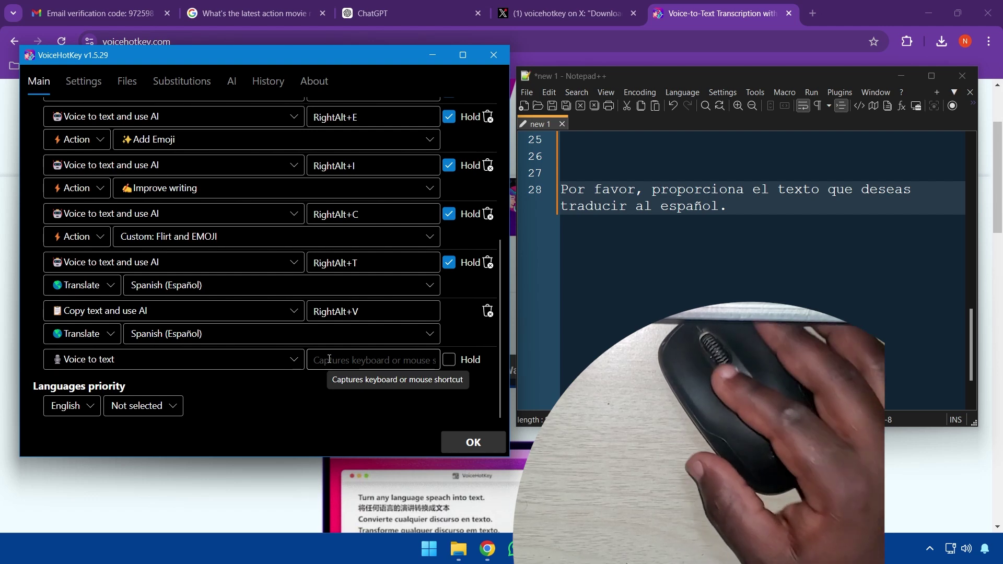
{"action": "left_click", "coordinate": [119, 523]}
{"action": "right_click", "coordinate": [118, 521]}
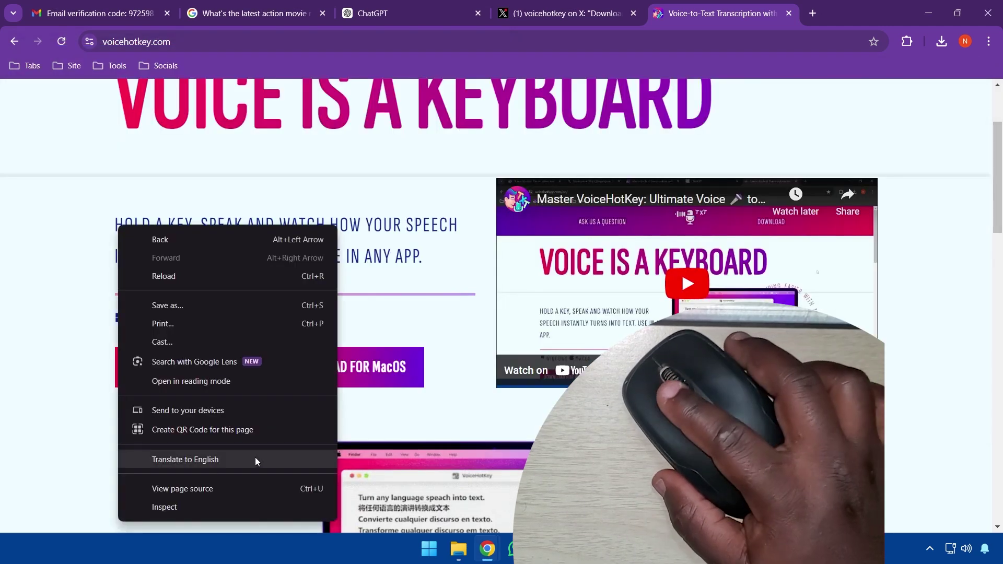
{"action": "left_click", "coordinate": [397, 393]}
{"action": "mouse_move", "coordinate": [561, 548]}
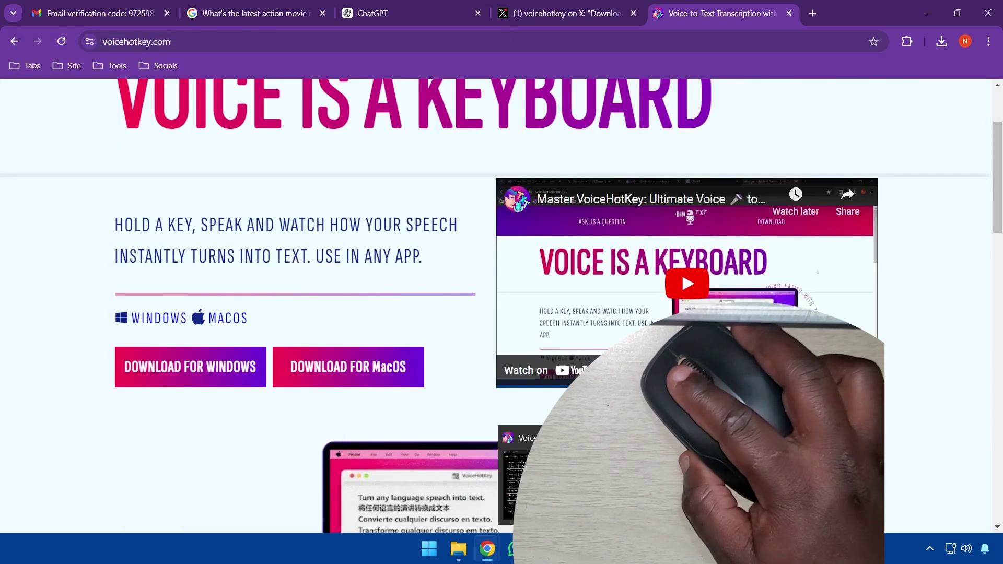
{"action": "left_click", "coordinate": [520, 475]}
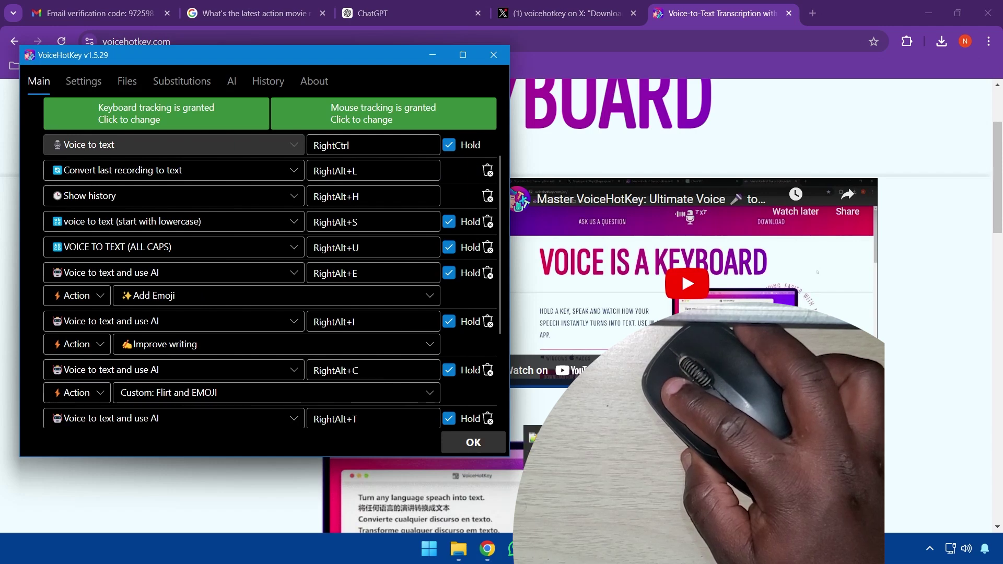
{"action": "key", "text": "alt+Tab"}
{"action": "scroll", "coordinate": [473, 389], "scroll_direction": "down", "scroll_amount": 5}
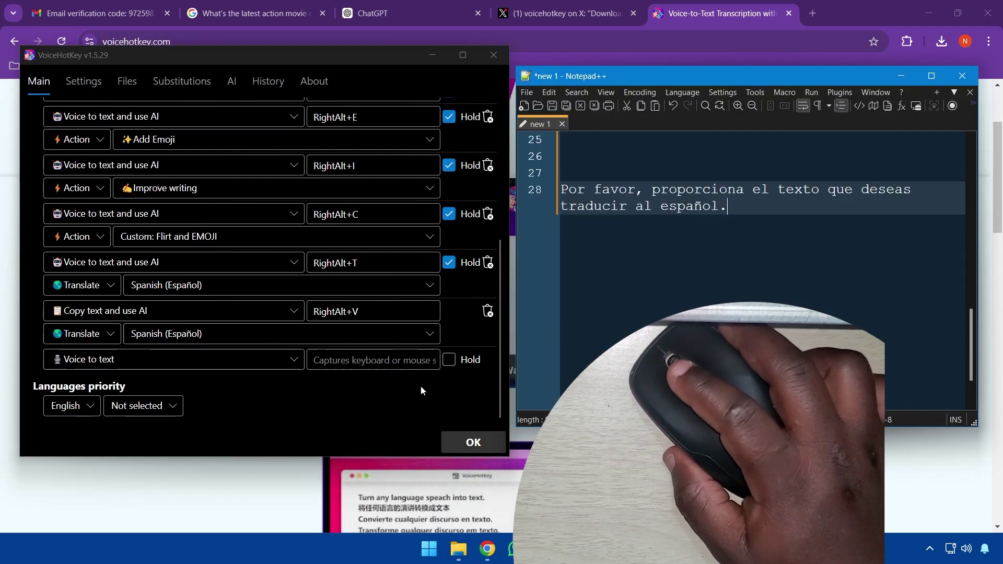
Assign MouseRight to the last Voice to text row and enable Hold
{"action": "left_click", "coordinate": [388, 360]}
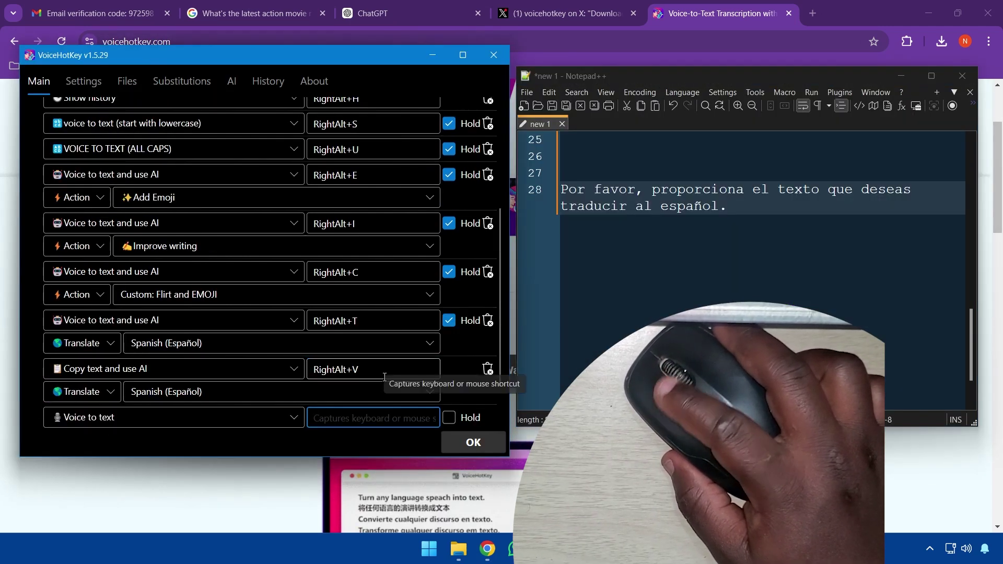
{"action": "scroll", "coordinate": [371, 386], "scroll_direction": "down", "scroll_amount": 2}
{"action": "scroll", "coordinate": [371, 383], "scroll_direction": "up", "scroll_amount": 2}
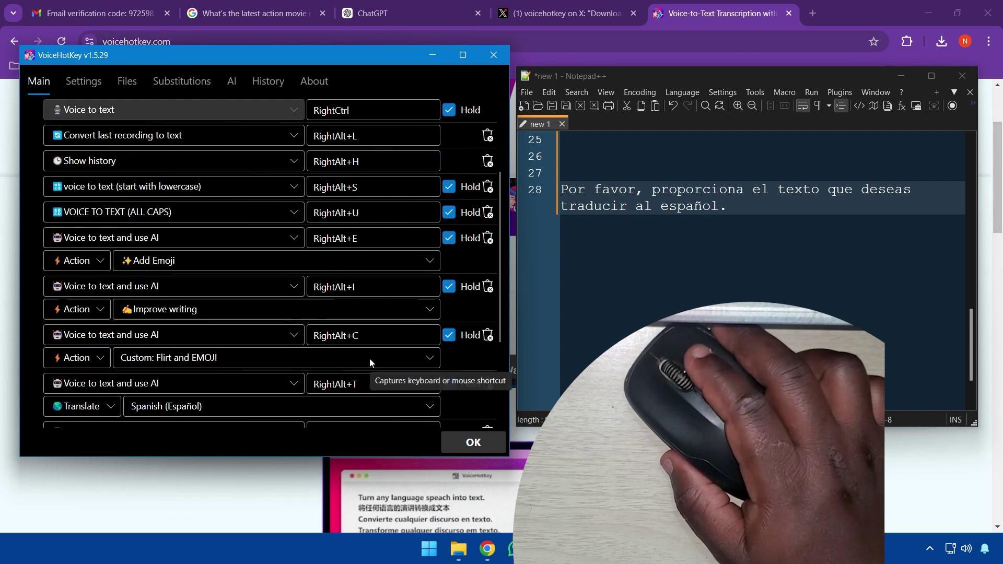
{"action": "scroll", "coordinate": [371, 374], "scroll_direction": "down", "scroll_amount": 3}
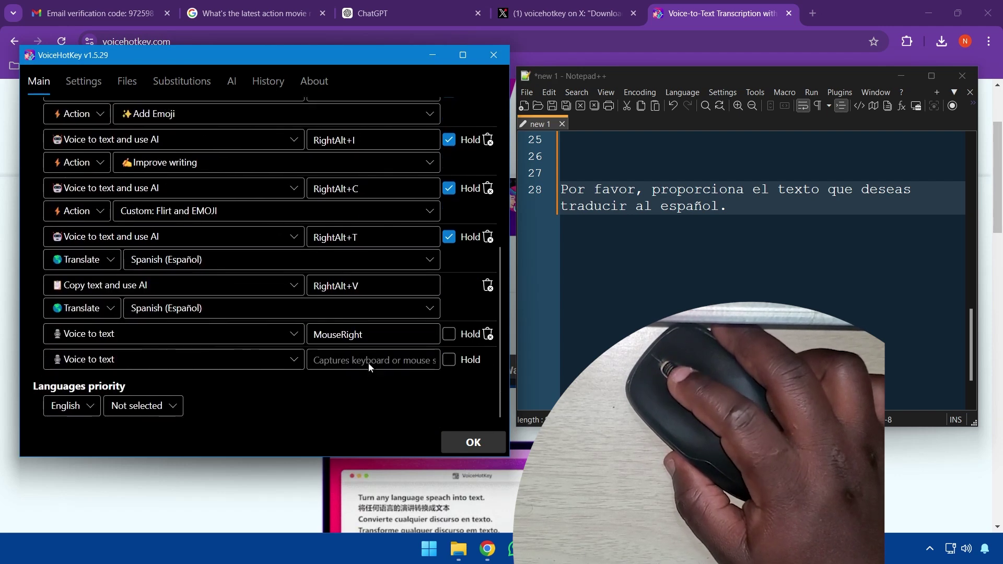
{"action": "left_click", "coordinate": [449, 333]}
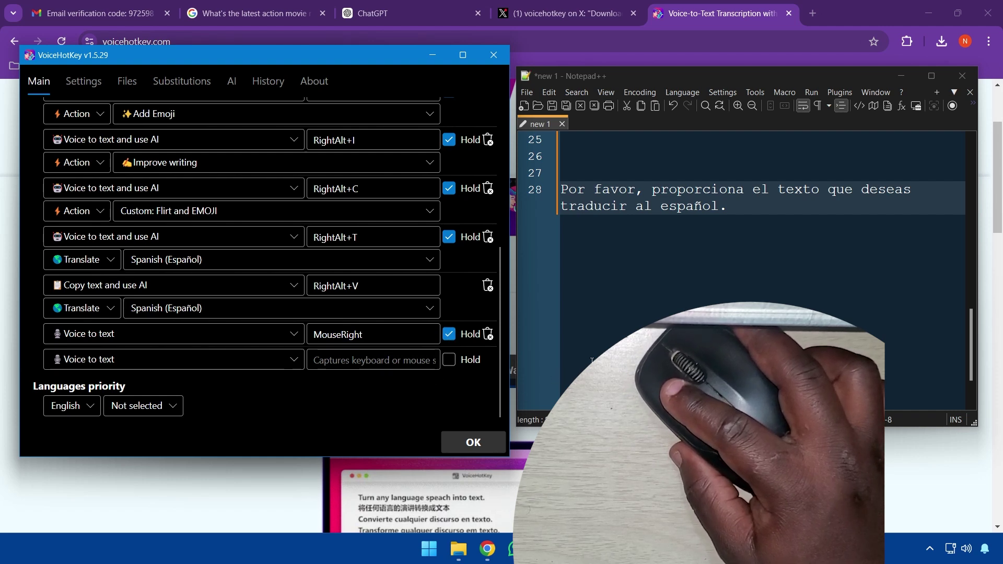
{"action": "left_click", "coordinate": [626, 334]}
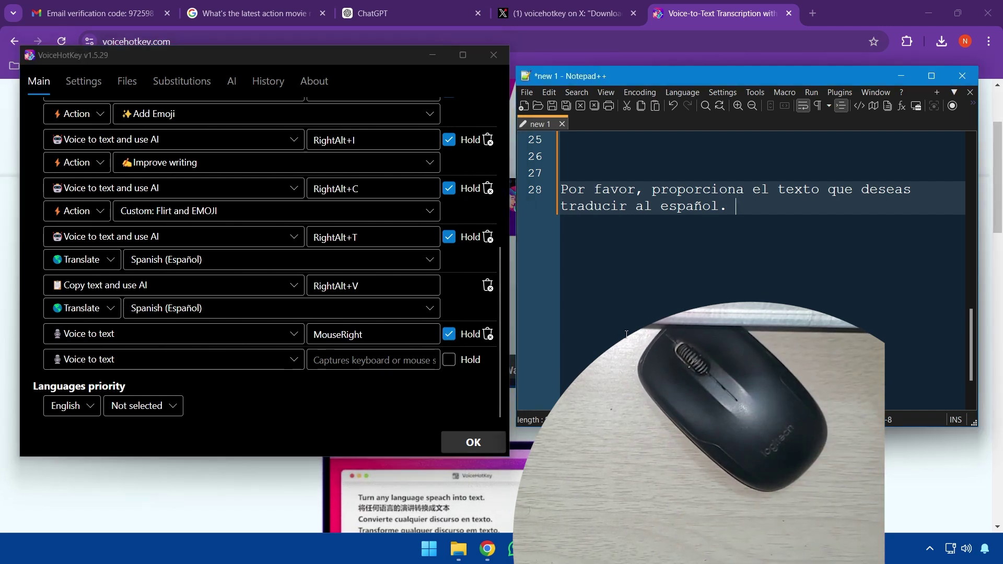
Below the Spanish sentence, dictate 'I'm holding the right mouse button to use this program.' with the right-mouse hotkey
{"action": "key", "text": "Return"}
{"action": "key", "text": "Return"}
{"action": "key", "text": "Return"}
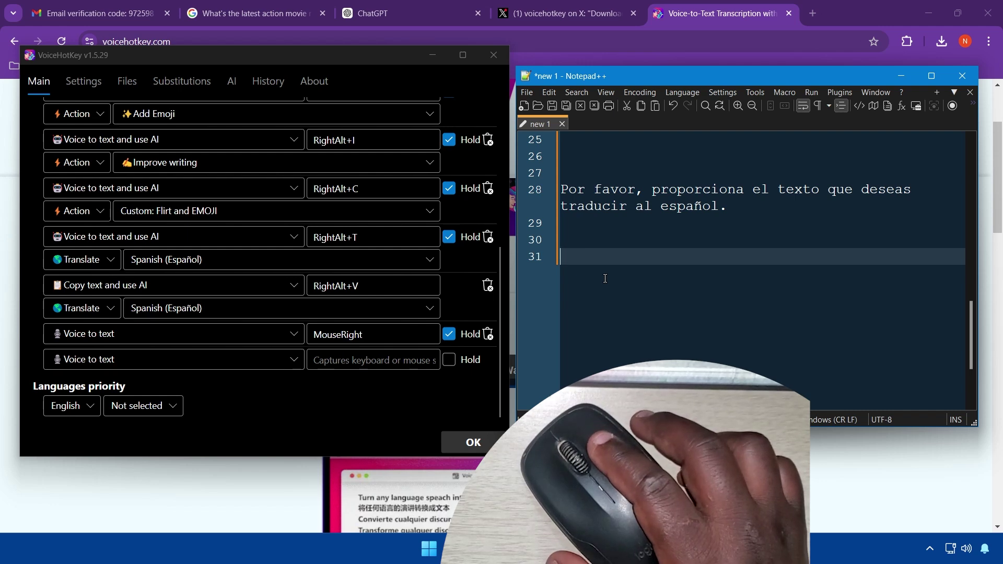
{"action": "right_click", "coordinate": [567, 258]}
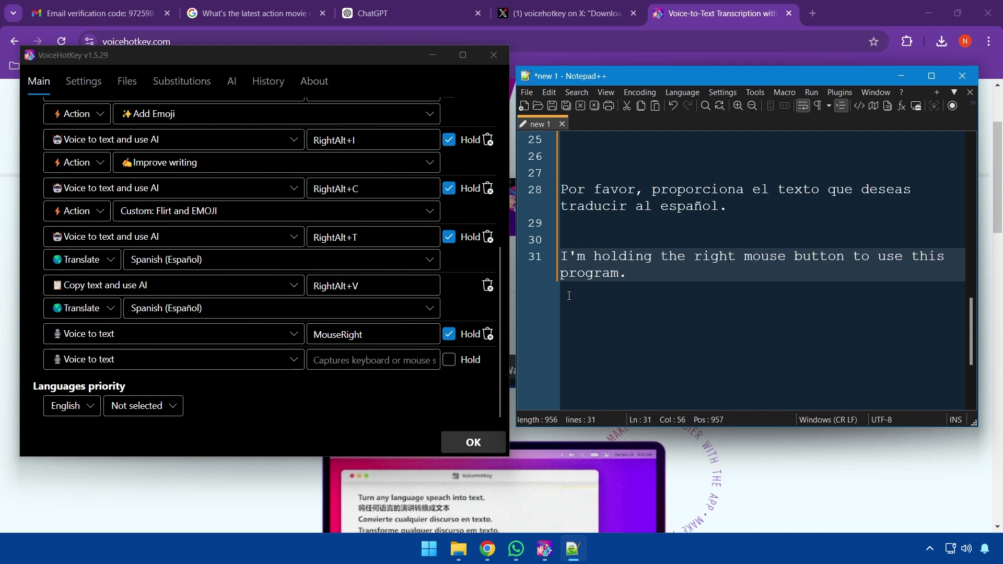
{"action": "scroll", "coordinate": [265, 156], "scroll_direction": "up", "scroll_amount": 5}
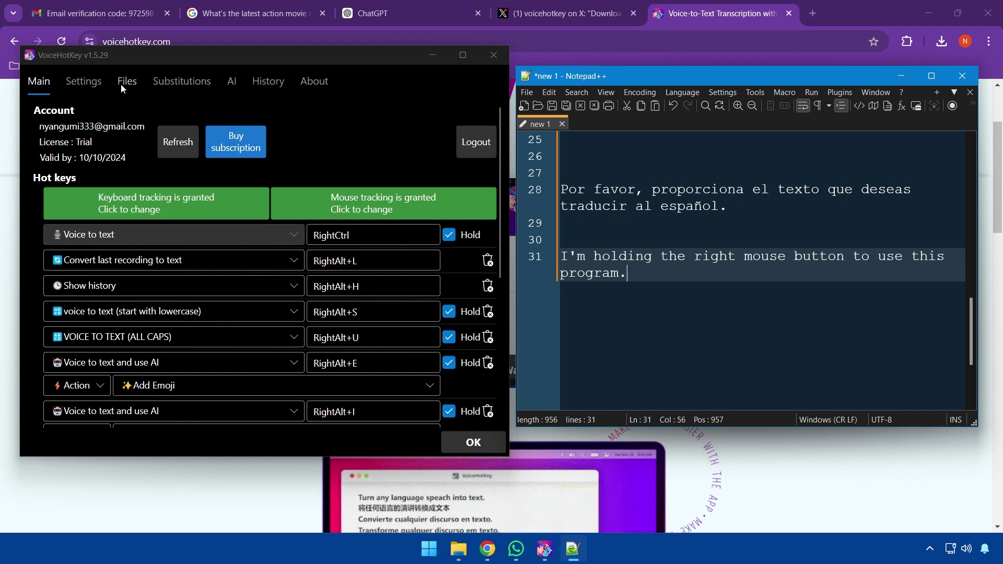
Transcribe making_popcorns_2_final.m4a with speaker separation off, then view the Settings page
{"action": "left_click", "coordinate": [120, 84]}
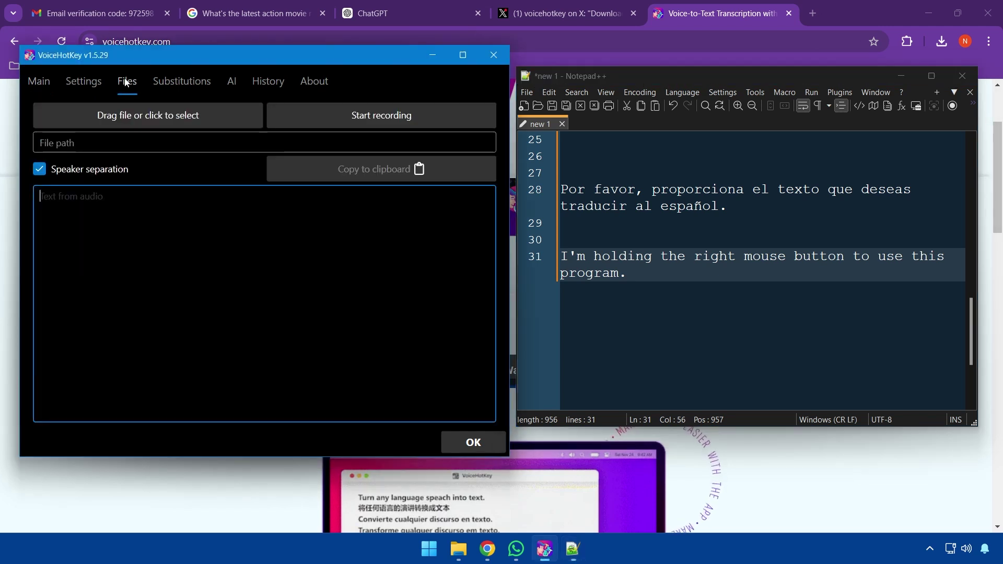
{"action": "left_click", "coordinate": [86, 171]}
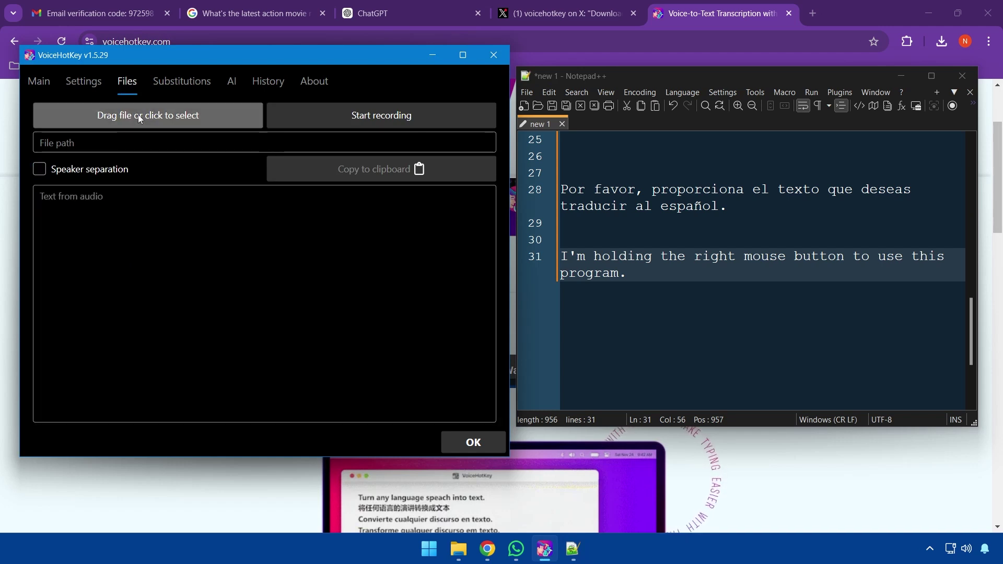
{"action": "left_click", "coordinate": [138, 114]}
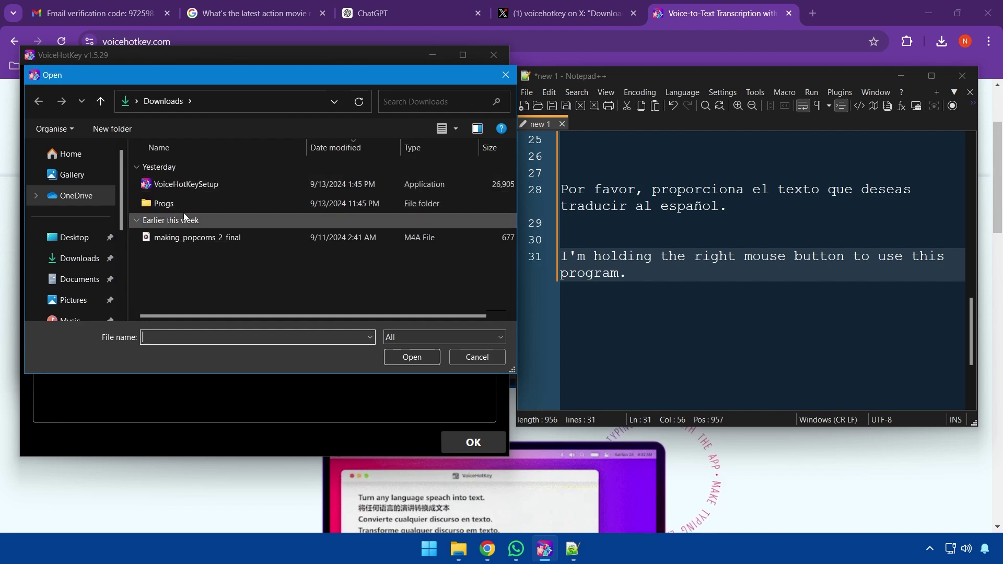
{"action": "left_click", "coordinate": [190, 239]}
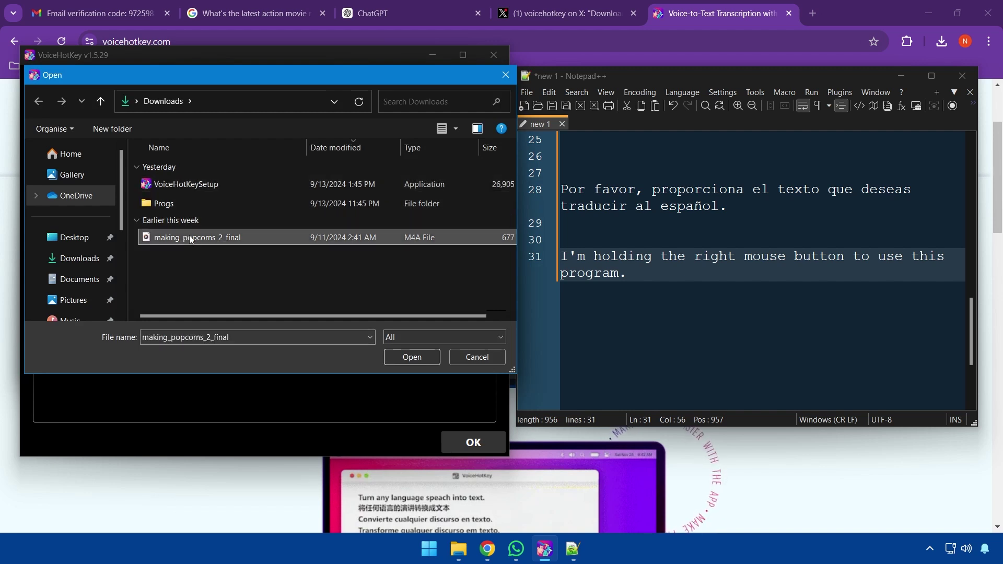
{"action": "left_click", "coordinate": [409, 355]}
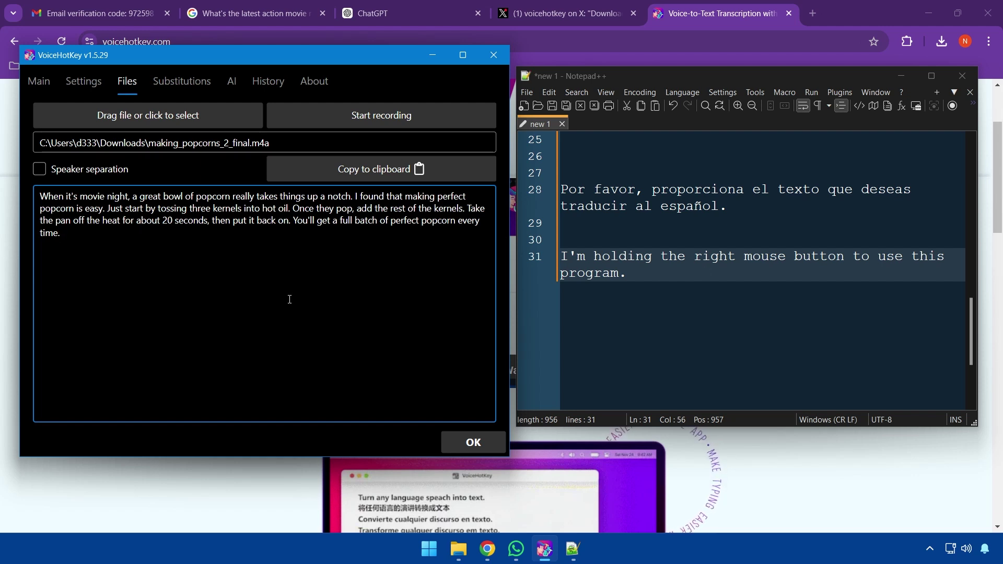
{"action": "left_click", "coordinate": [87, 84]}
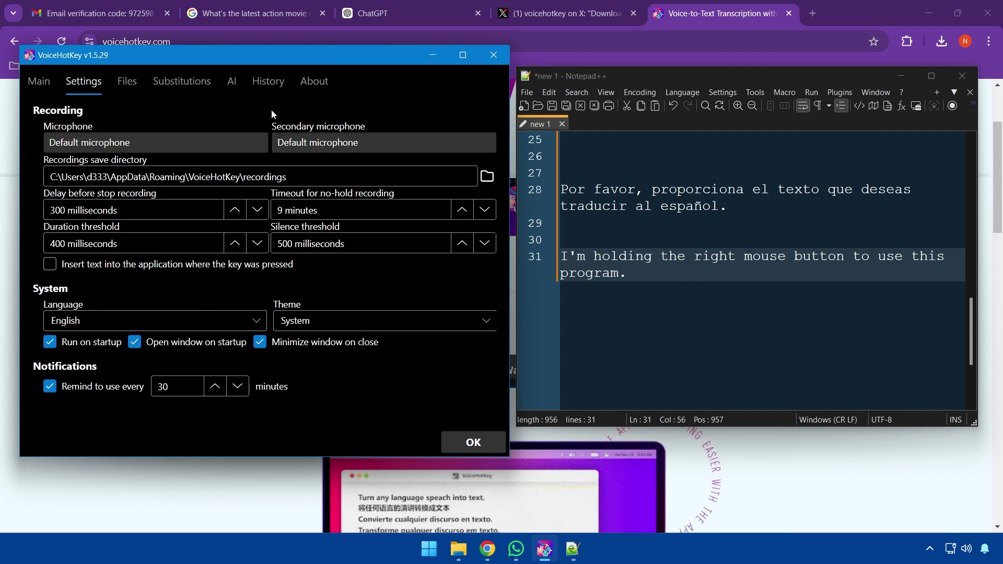
From the Main tab, reinsert the last recording as Notepad++ line 33 using RightAlt+L
{"action": "left_click", "coordinate": [49, 81]}
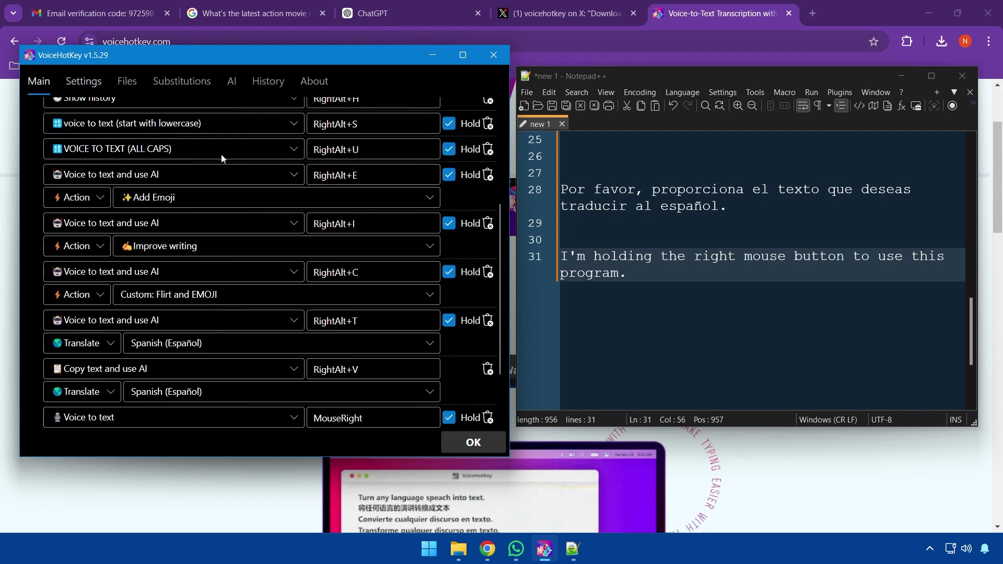
{"action": "scroll", "coordinate": [340, 186], "scroll_direction": "up", "scroll_amount": 1}
{"action": "scroll", "coordinate": [341, 186], "scroll_direction": "up", "scroll_amount": 4}
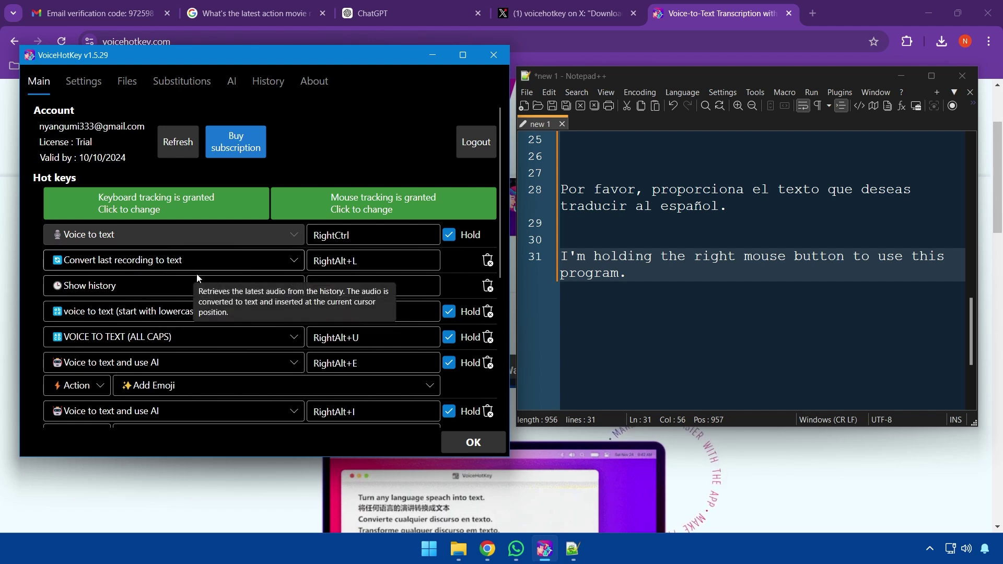
{"action": "left_click", "coordinate": [727, 301]}
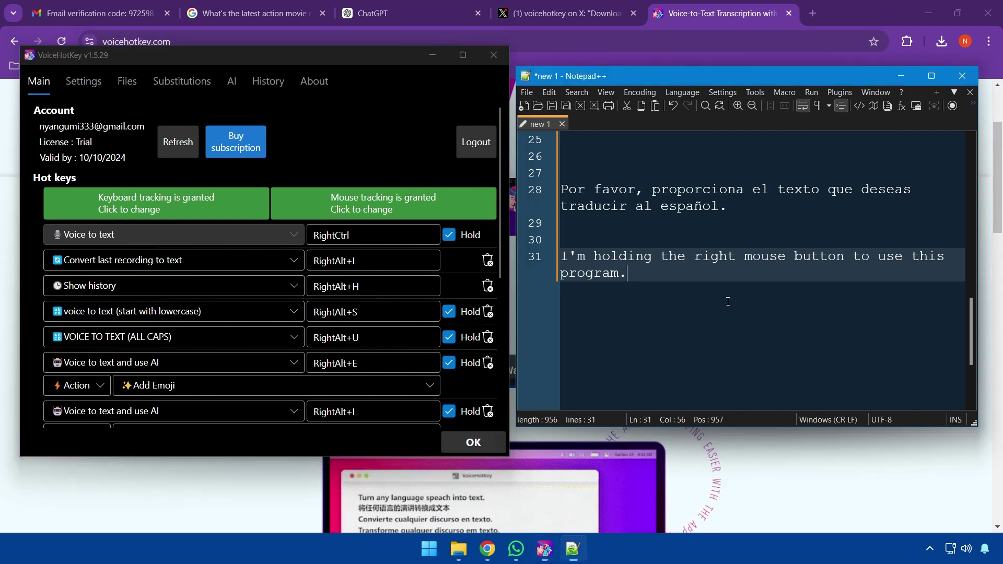
{"action": "key", "text": "Return"}
{"action": "key", "text": "Return"}
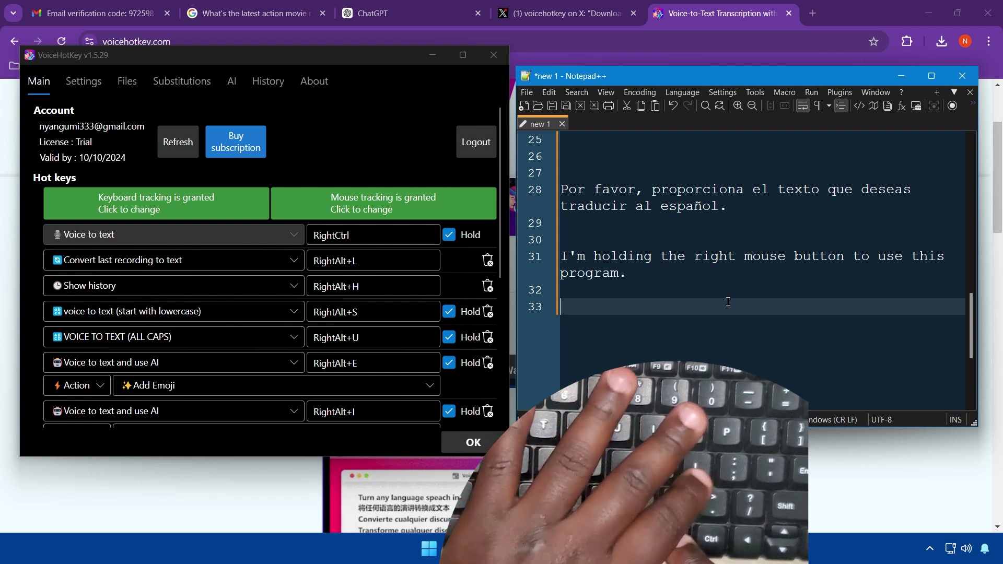
{"action": "key", "text": "Control_R"}
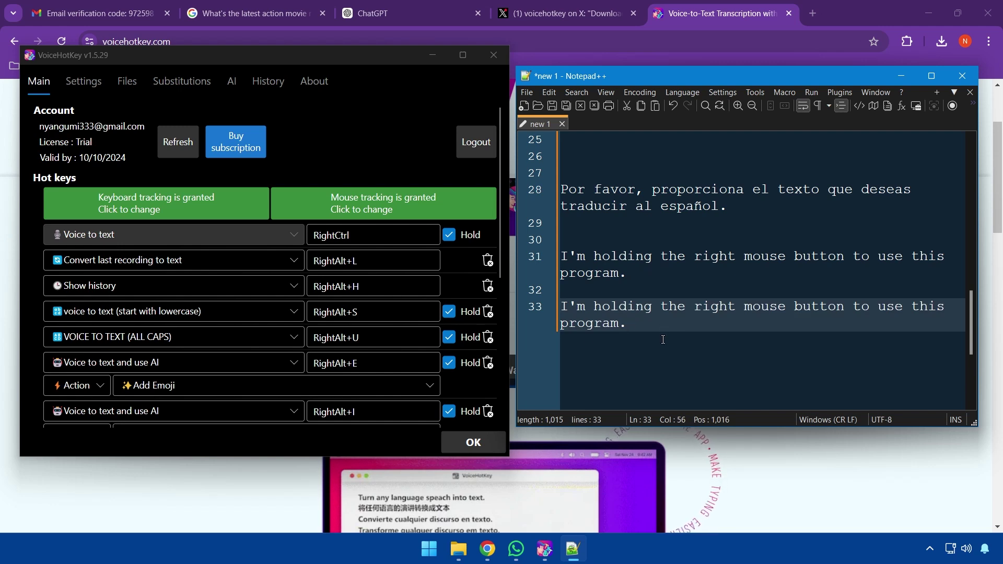
{"action": "key", "text": "Return"}
{"action": "key", "text": "Return"}
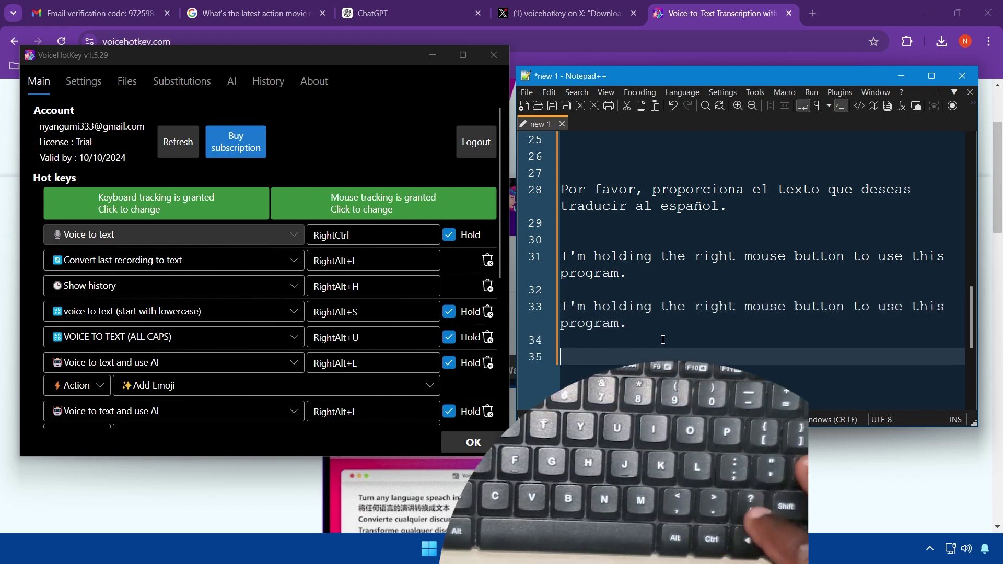
Review the transcription History opened with Alt+H, then go back to the Main hotkey list
{"action": "key", "text": "alt+h"}
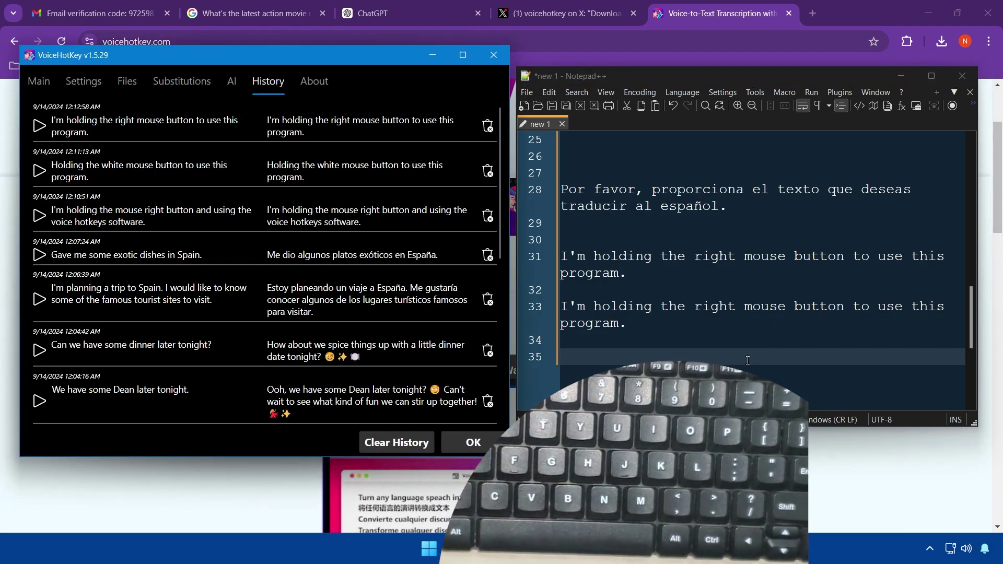
{"action": "scroll", "coordinate": [389, 276], "scroll_direction": "down", "scroll_amount": 15}
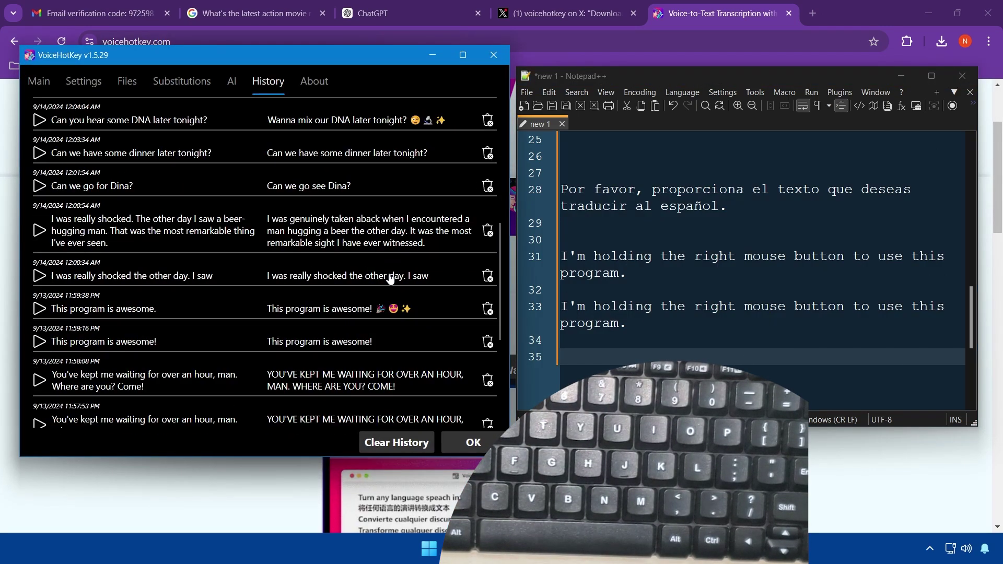
{"action": "scroll", "coordinate": [389, 276], "scroll_direction": "down", "scroll_amount": 3}
{"action": "scroll", "coordinate": [389, 272], "scroll_direction": "up", "scroll_amount": 15}
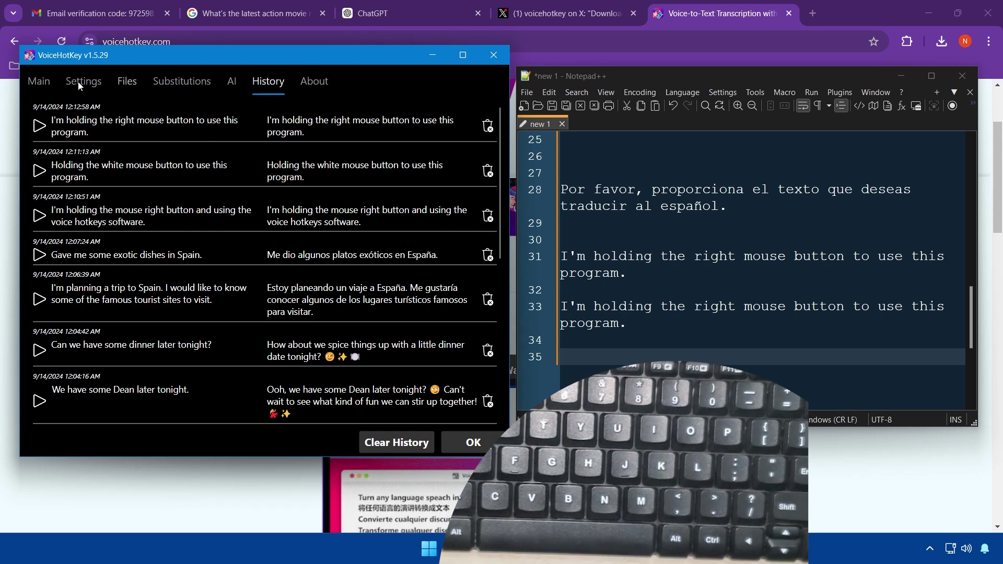
{"action": "left_click", "coordinate": [39, 82]}
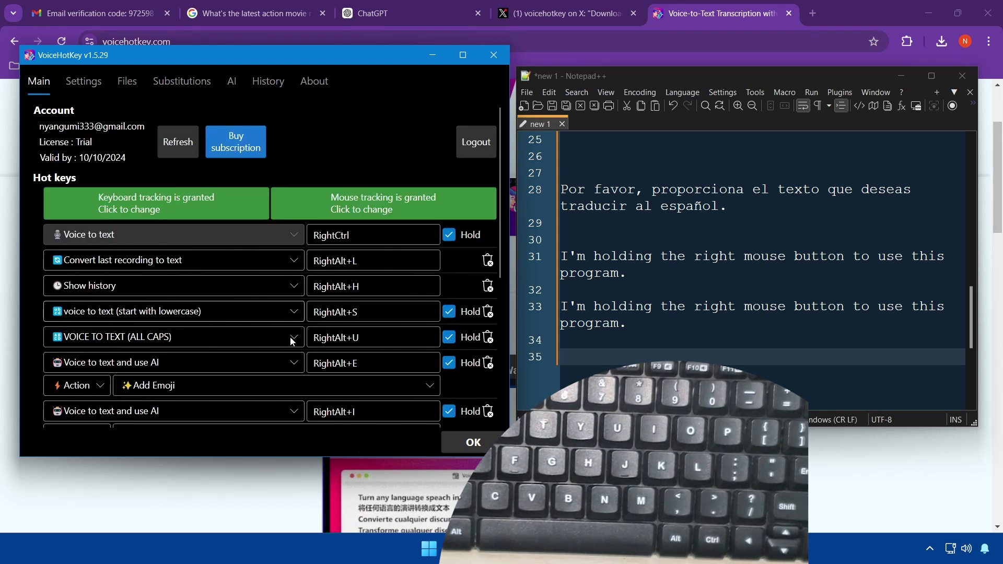